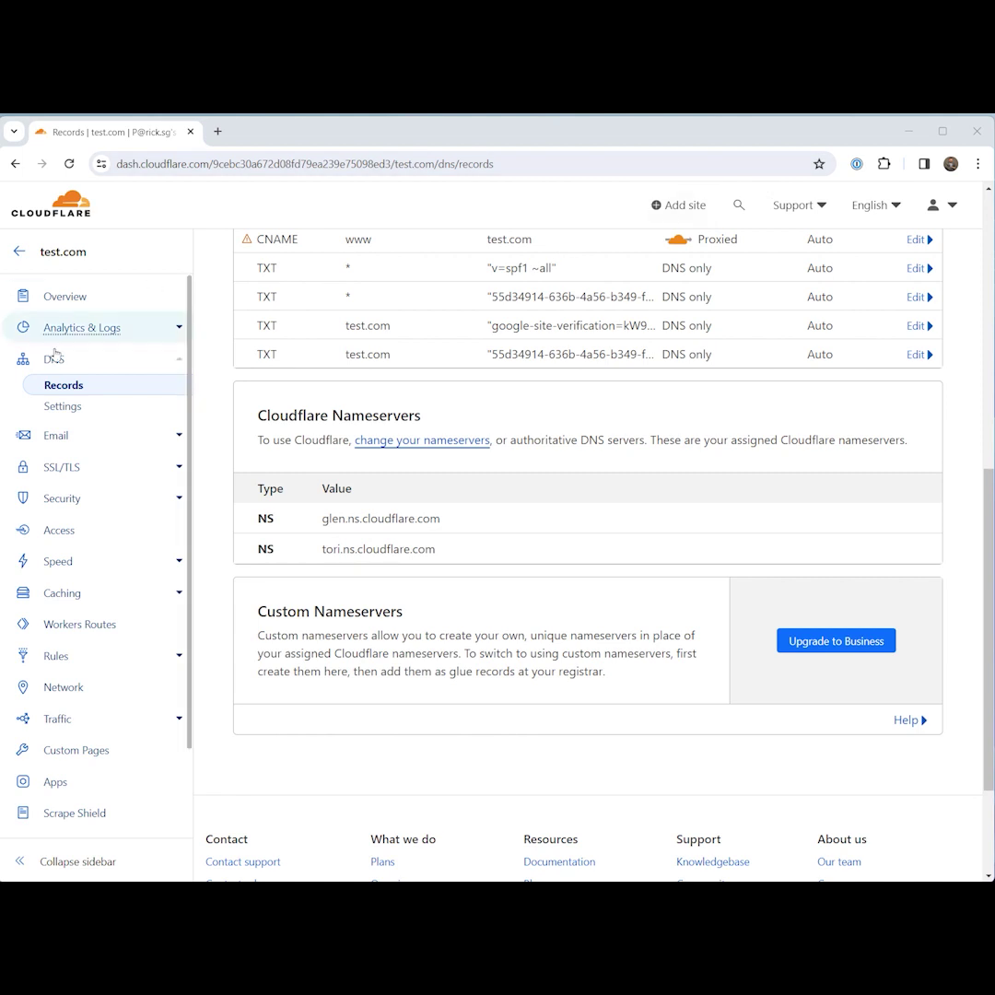
Go back from test.com's DNS records to the account home and open the test.com site.
click(20, 252)
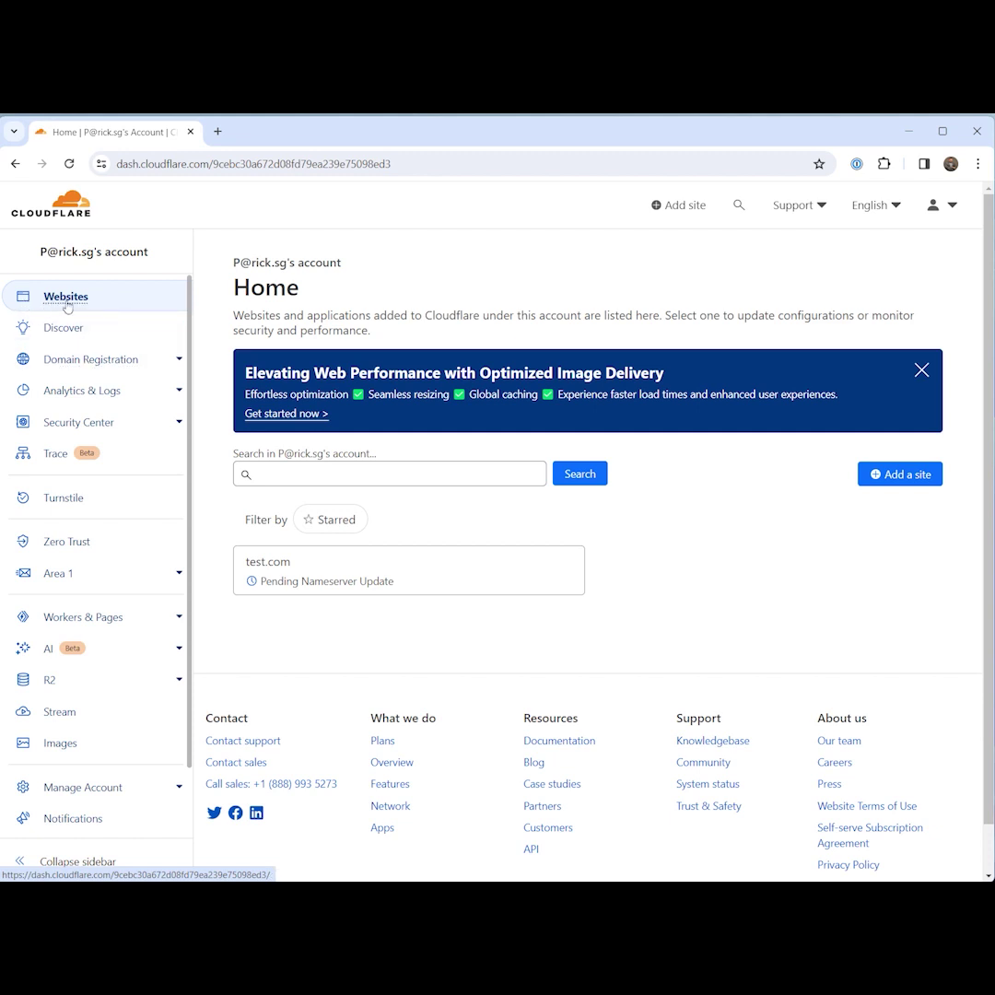
click(313, 572)
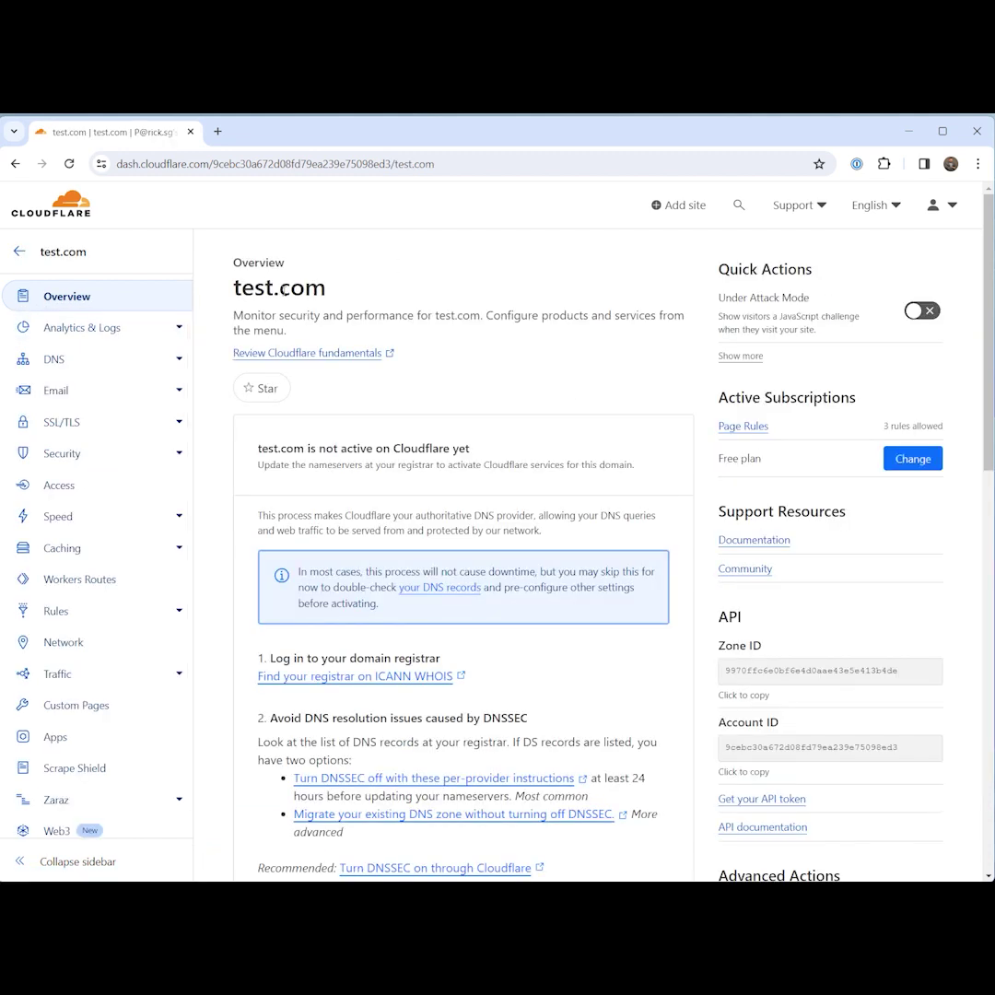
scroll(600, 455, down, 1)
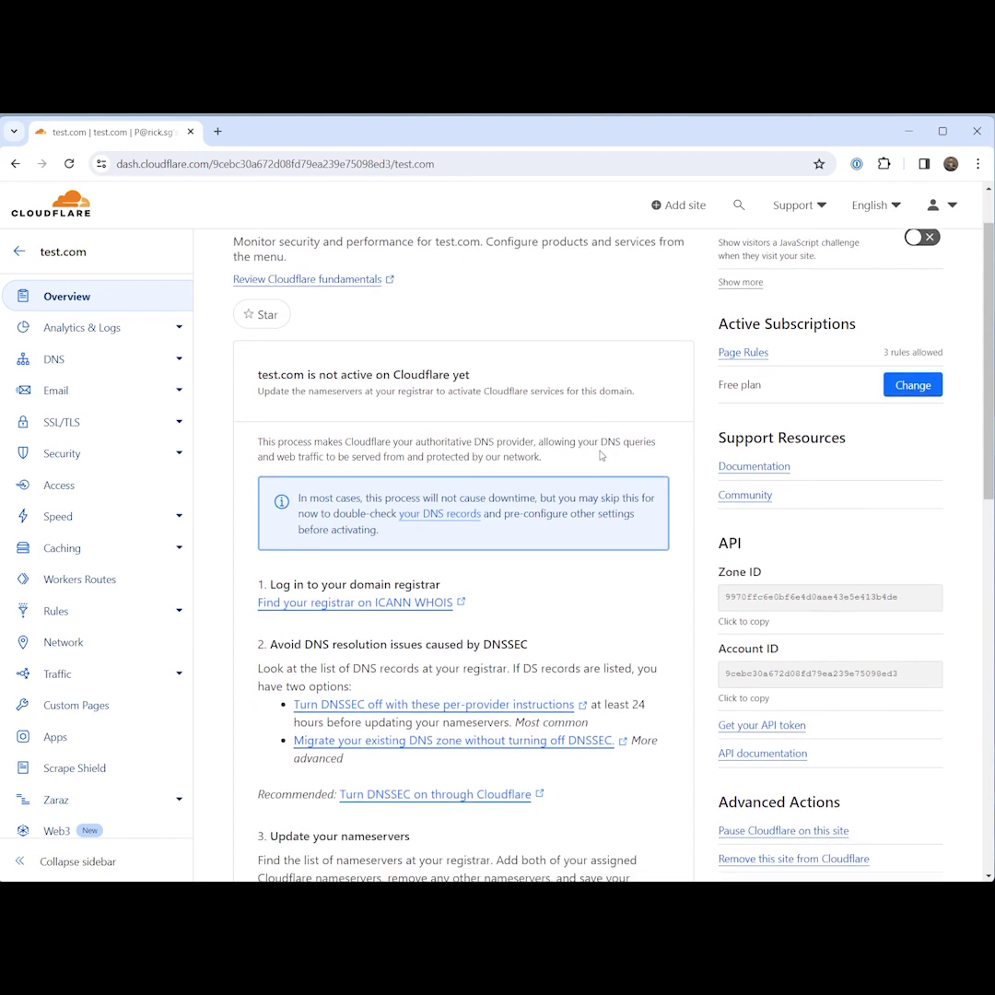
Start a new TXT record named _mta-sts in test.com's DNS records.
click(54, 359)
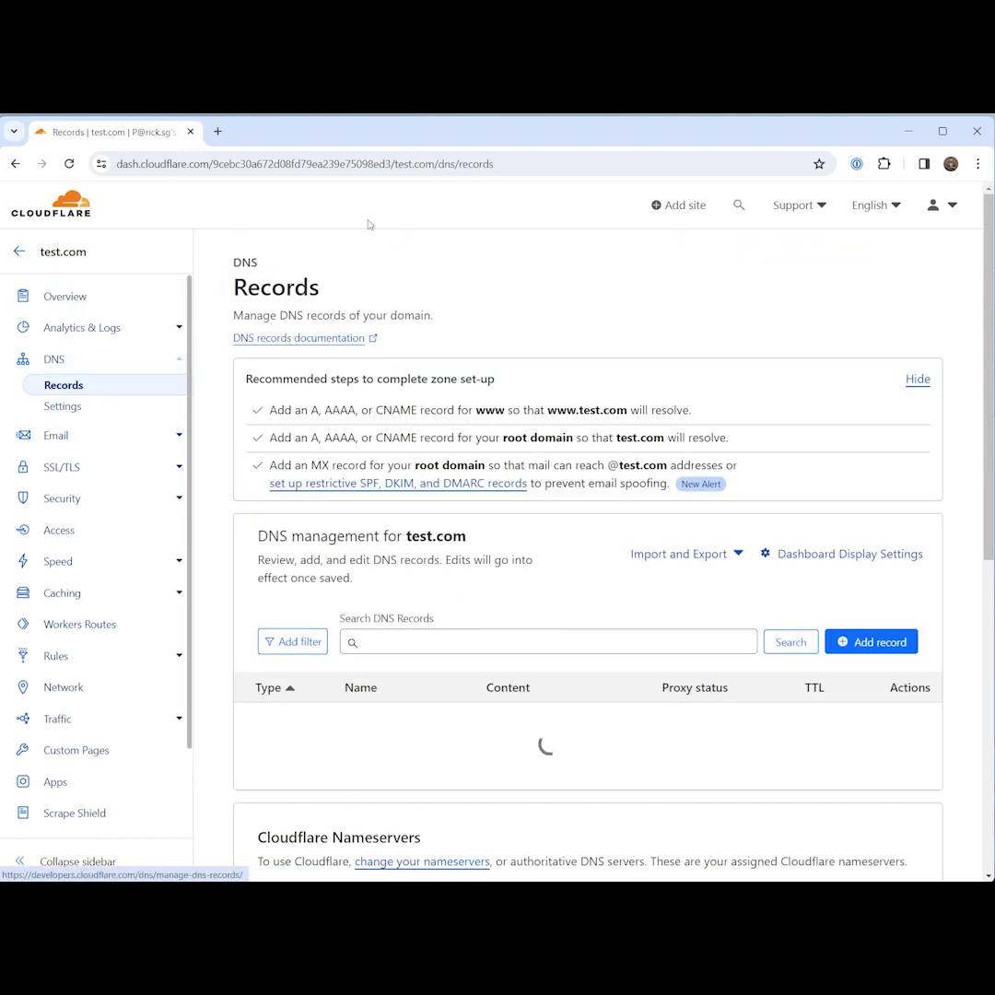
scroll(600, 589, down, 1)
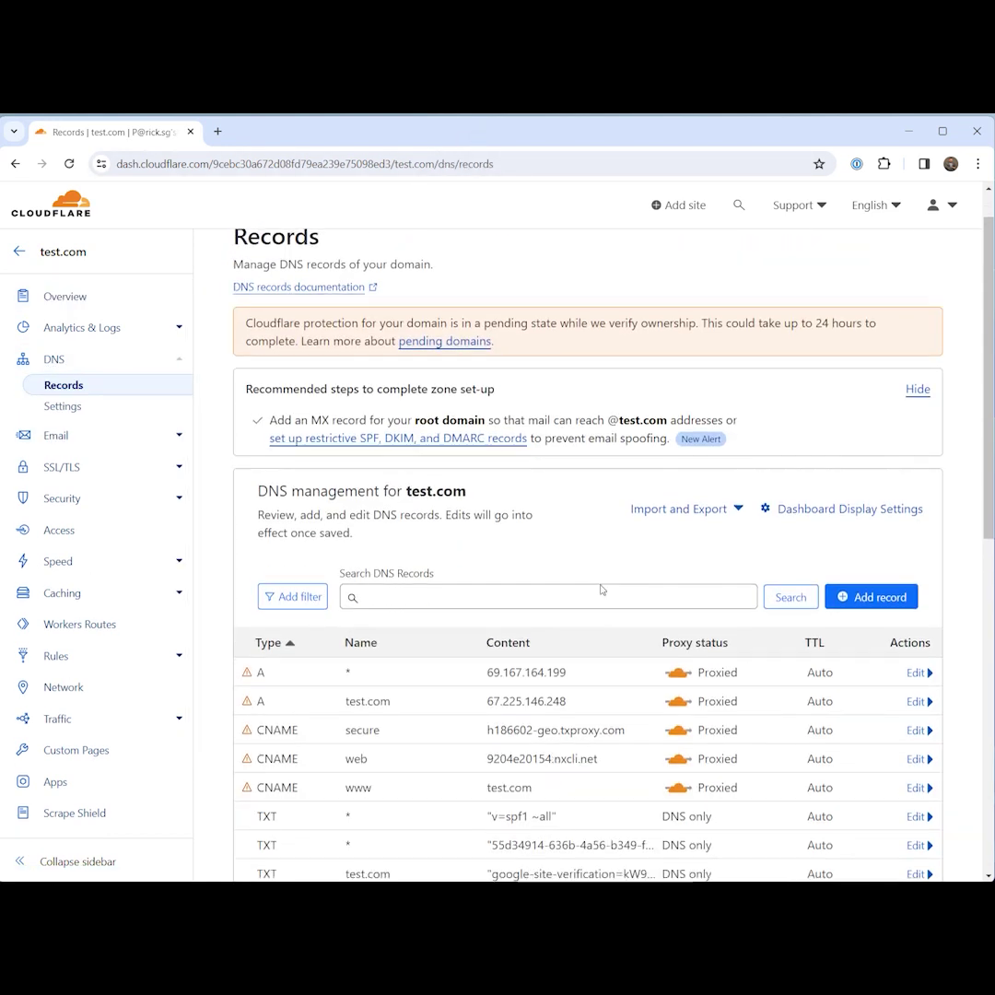
click(870, 573)
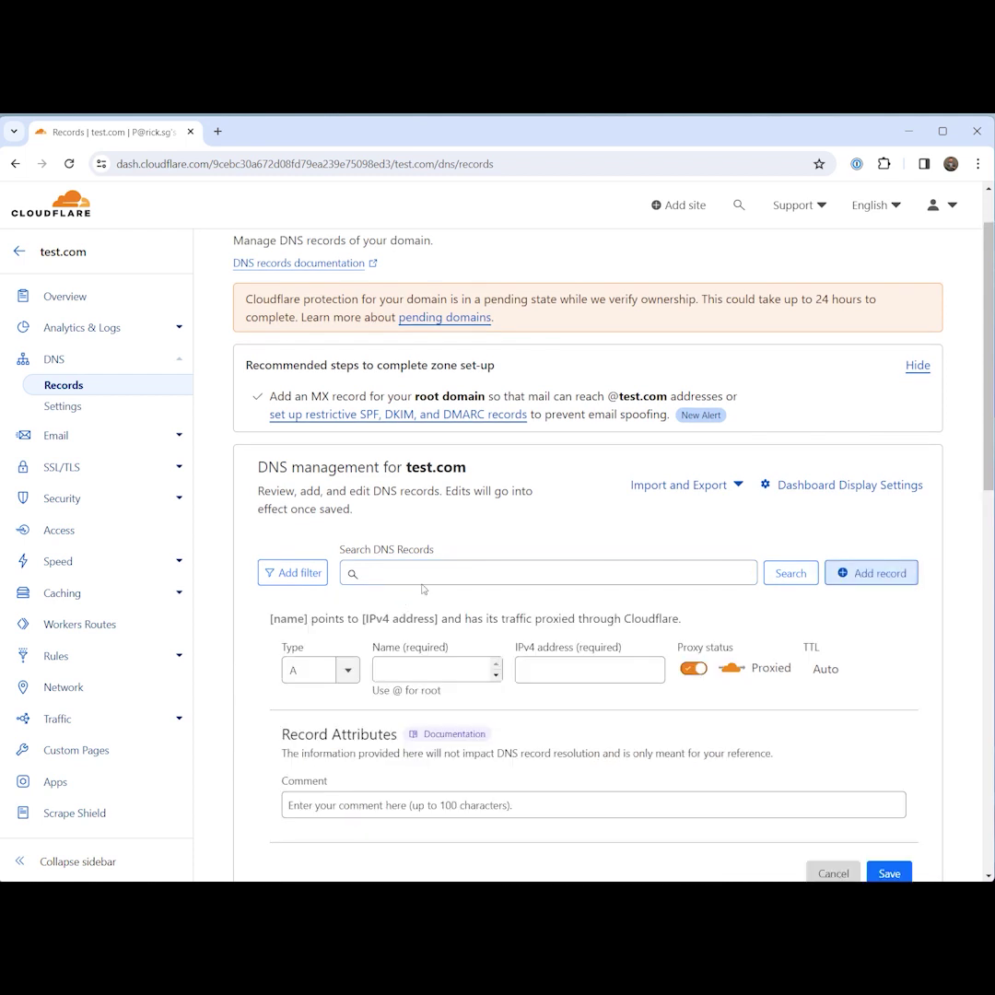
click(331, 668)
scroll(304, 765, down, 5)
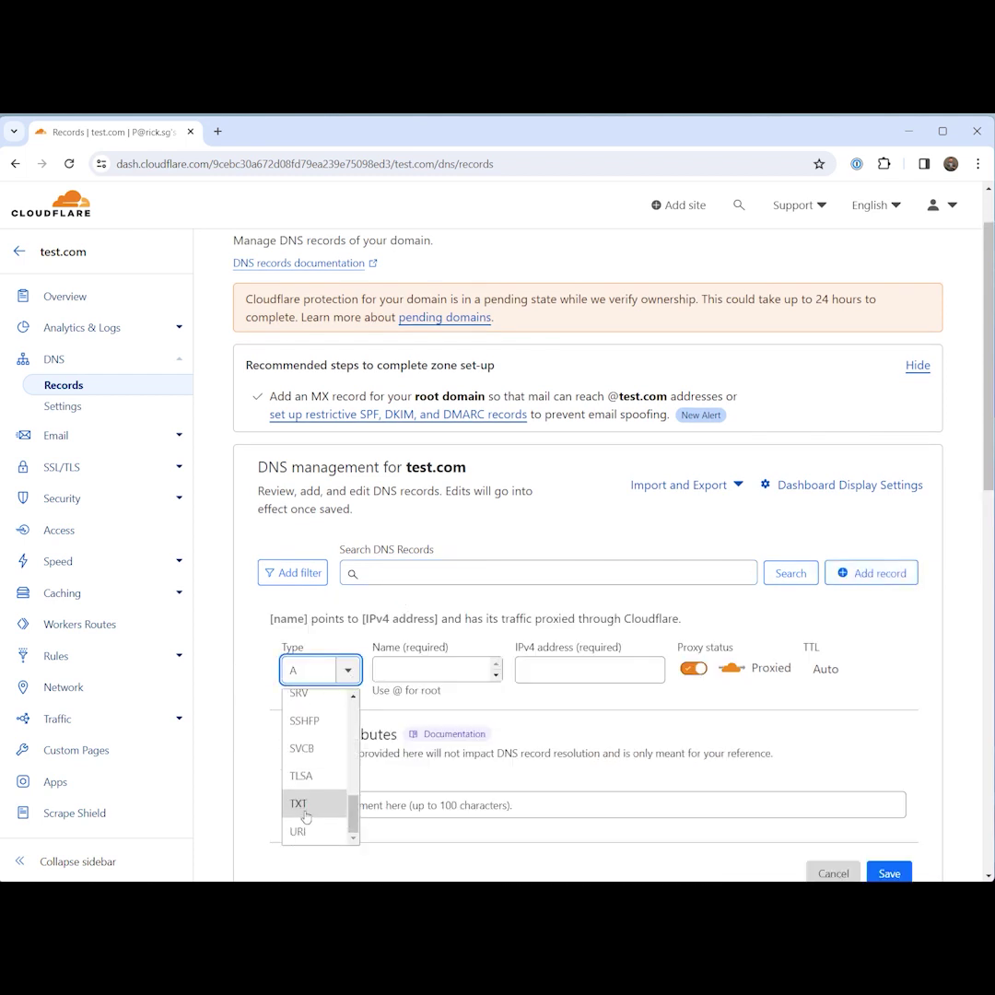
click(304, 801)
click(460, 667)
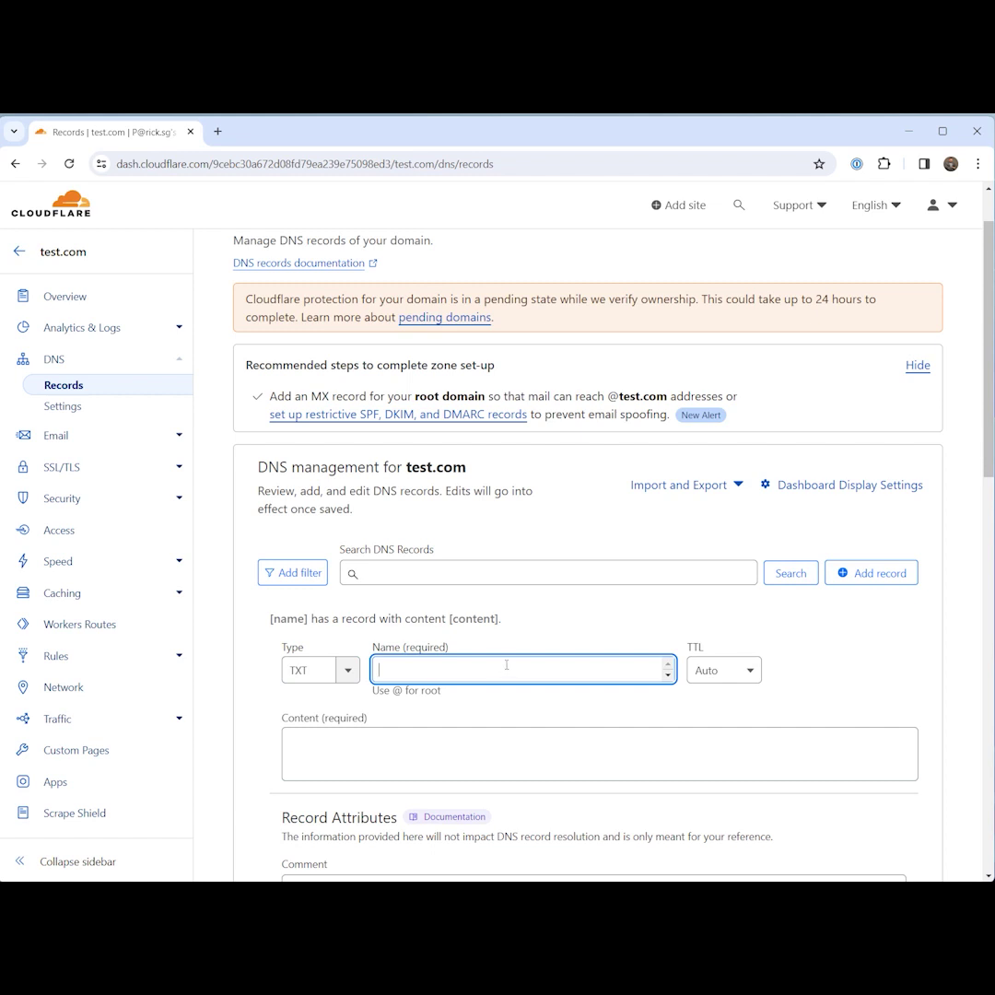
text(_mta-sts)
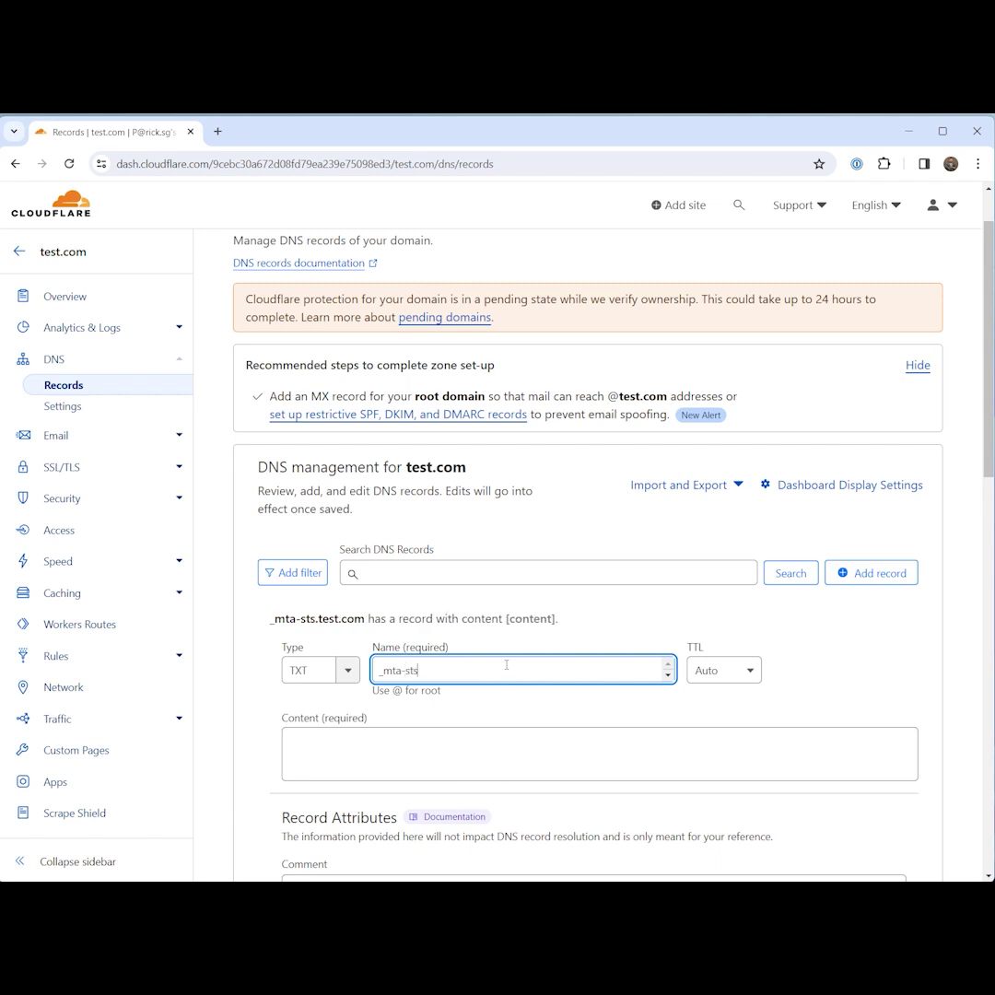
click(737, 670)
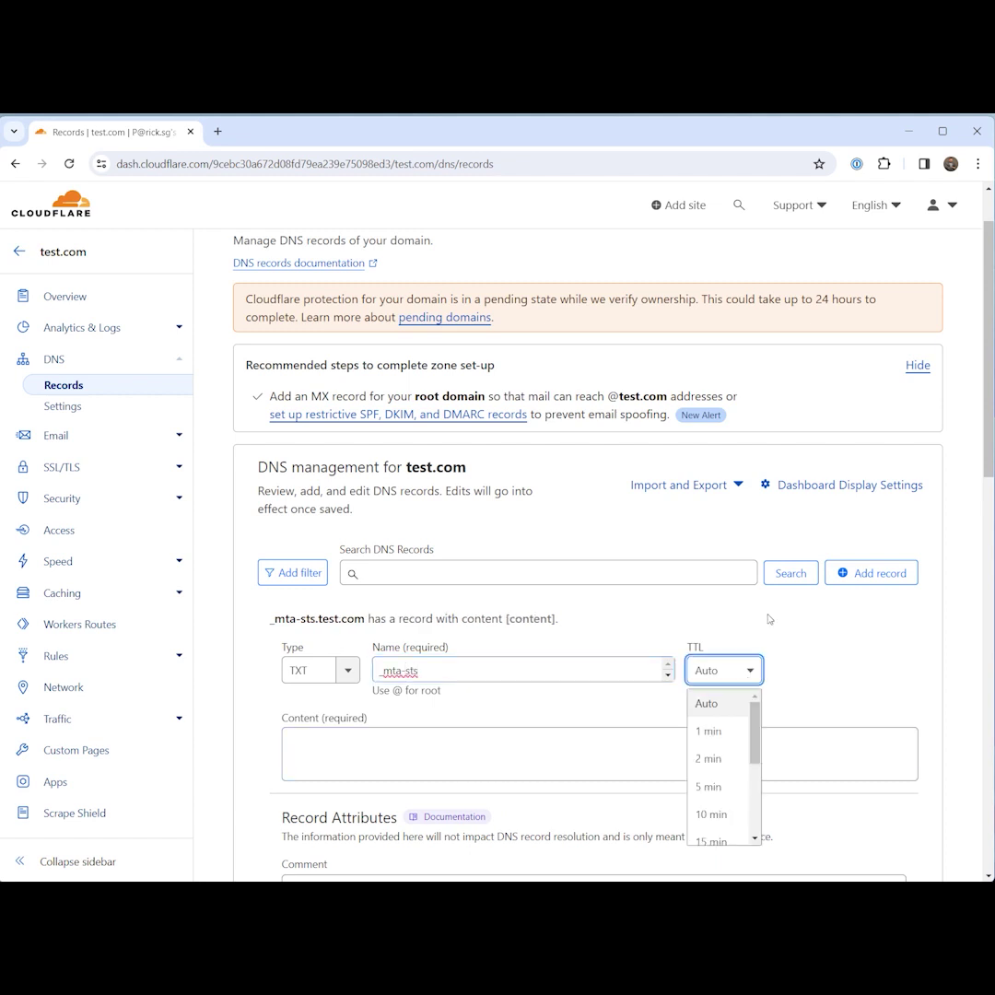
scroll(728, 802, down, 3)
click(727, 829)
click(442, 741)
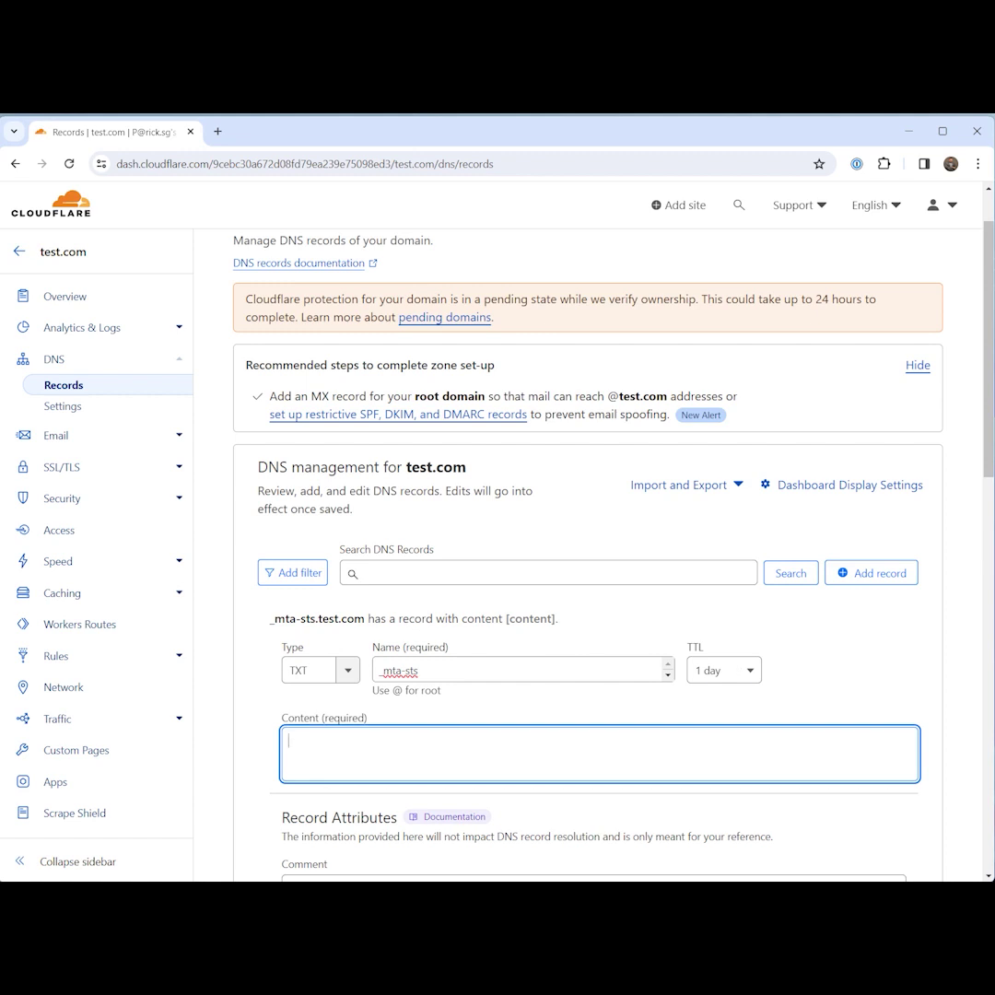
key(alt+Tab)
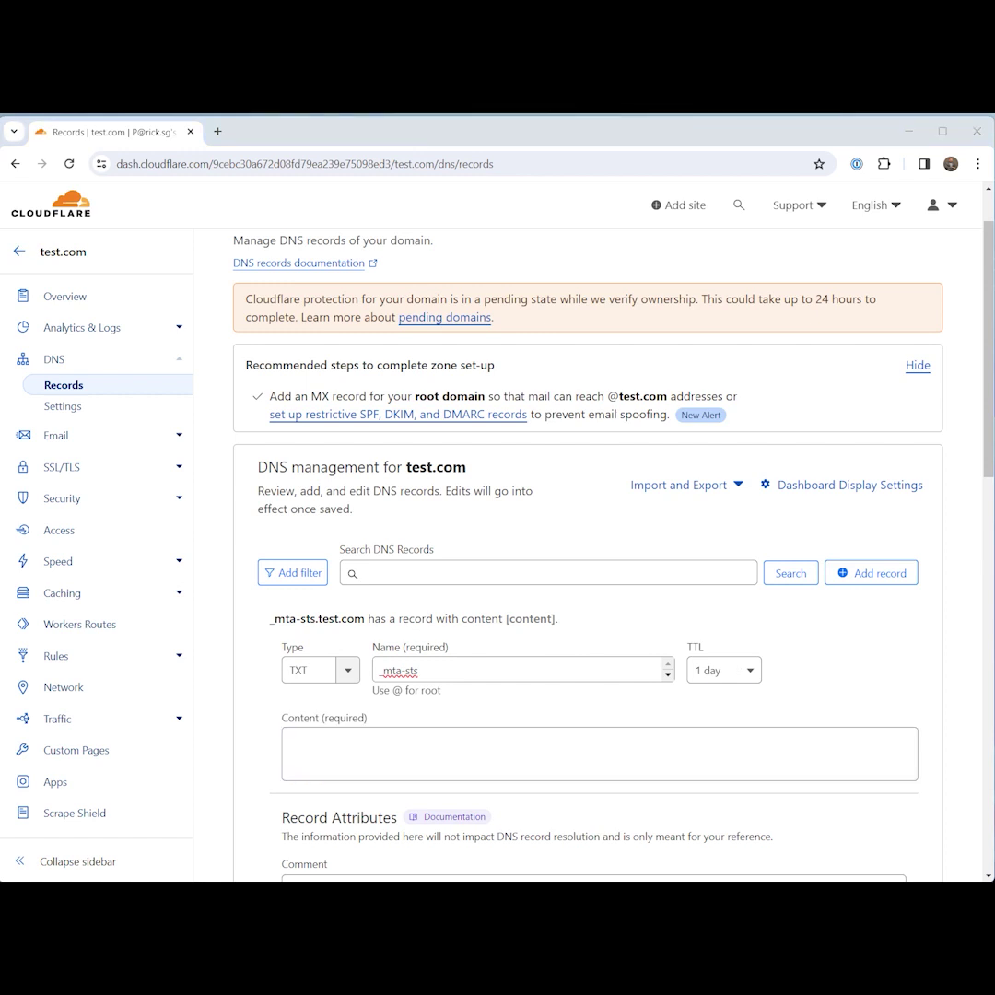
click(285, 761)
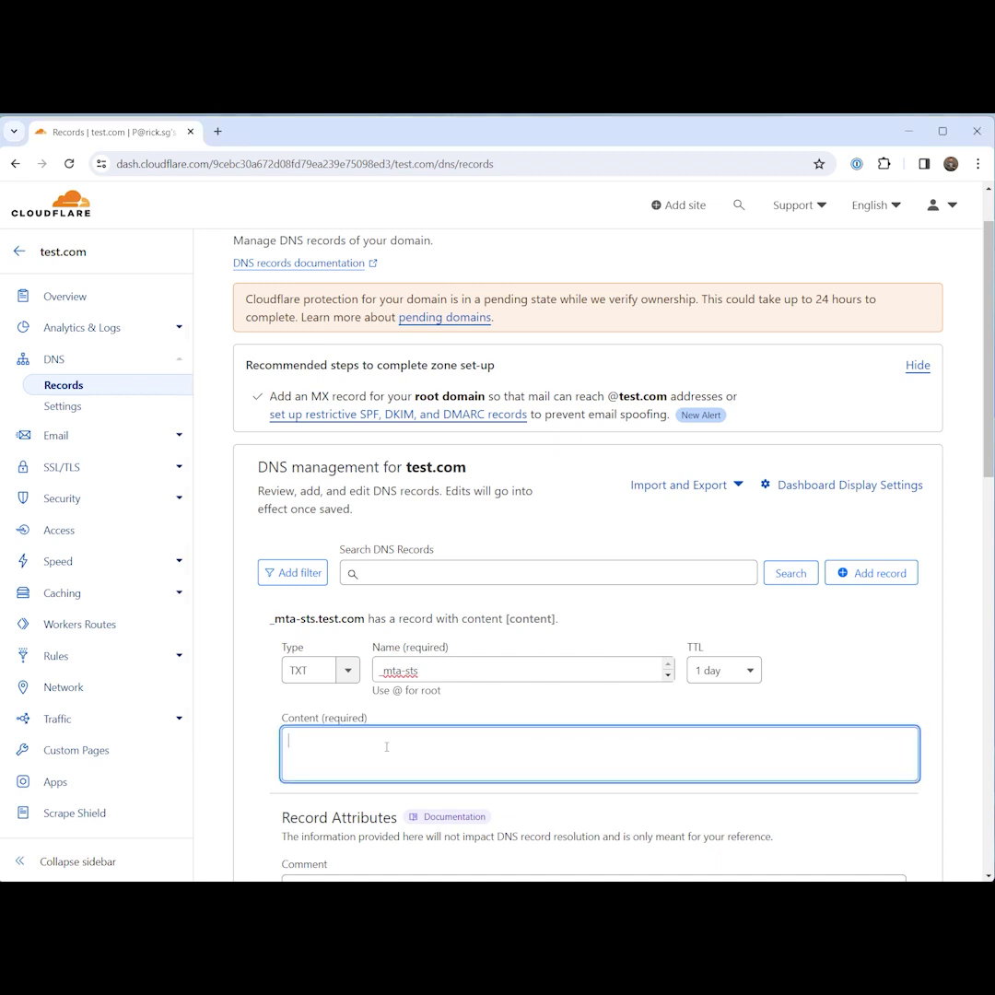
key(ctrl+v)
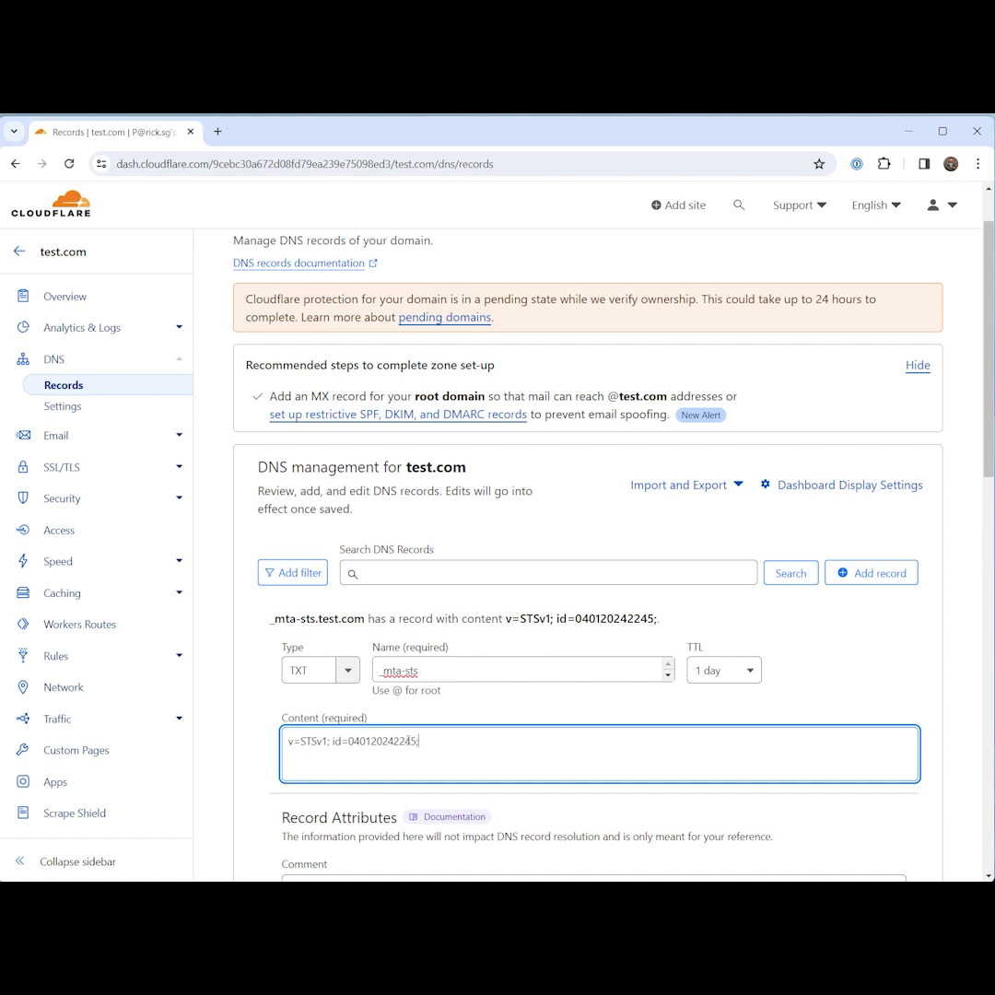
scroll(516, 738, down, 1)
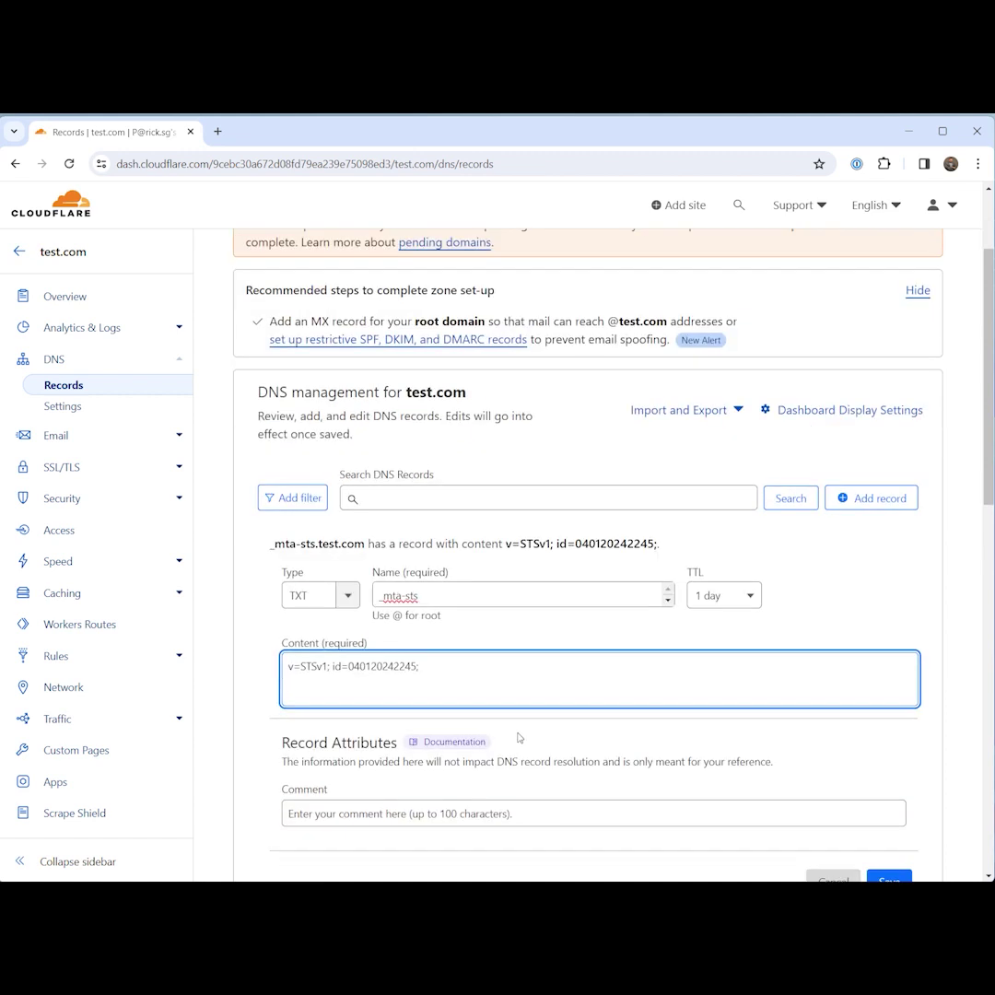
scroll(645, 705, down, 2)
click(885, 733)
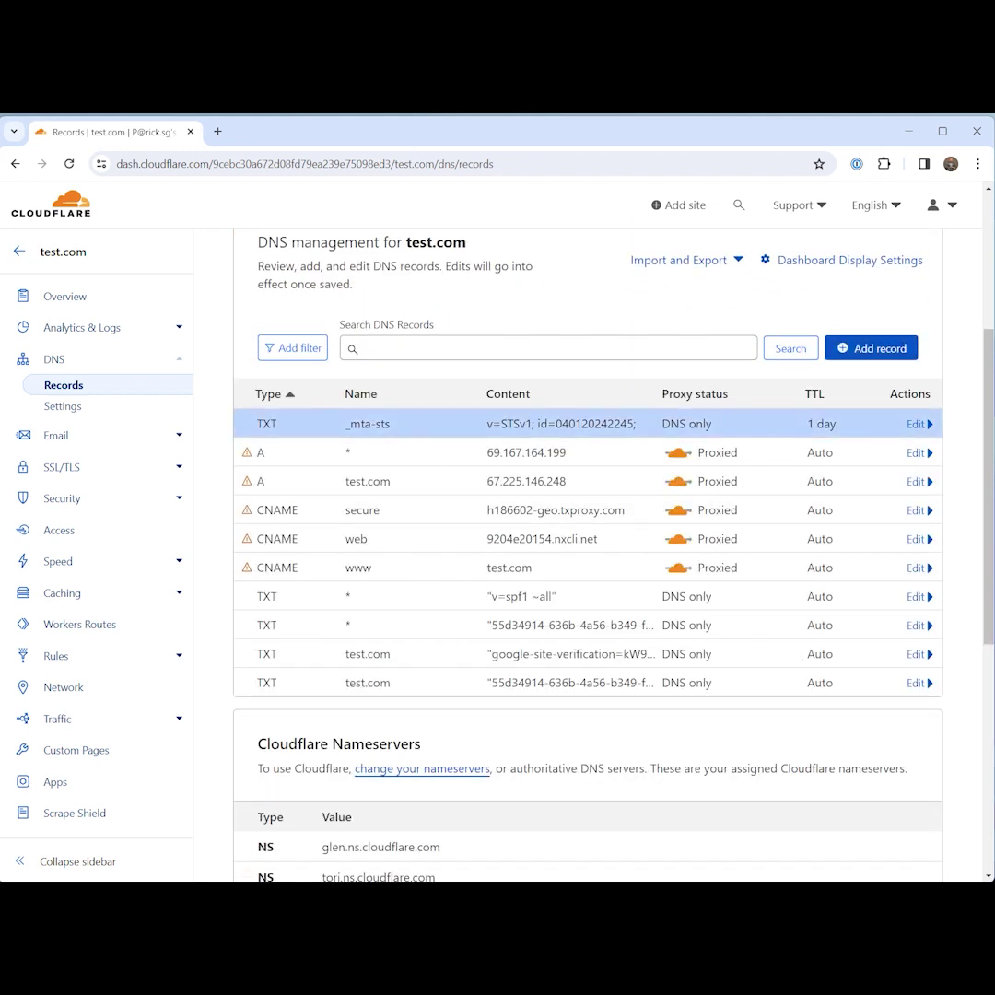
Start another TXT record and paste _smtp._tls as its name.
click(907, 348)
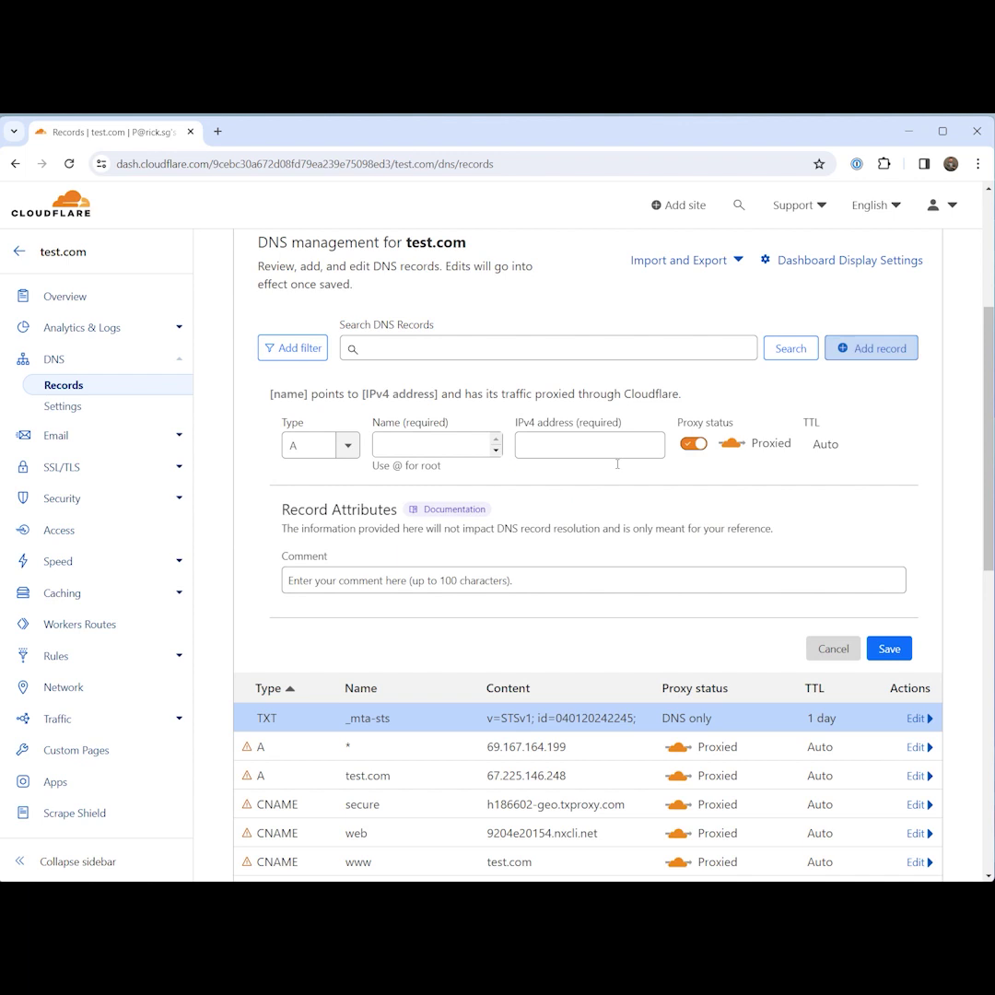
click(334, 446)
scroll(318, 580, down, 5)
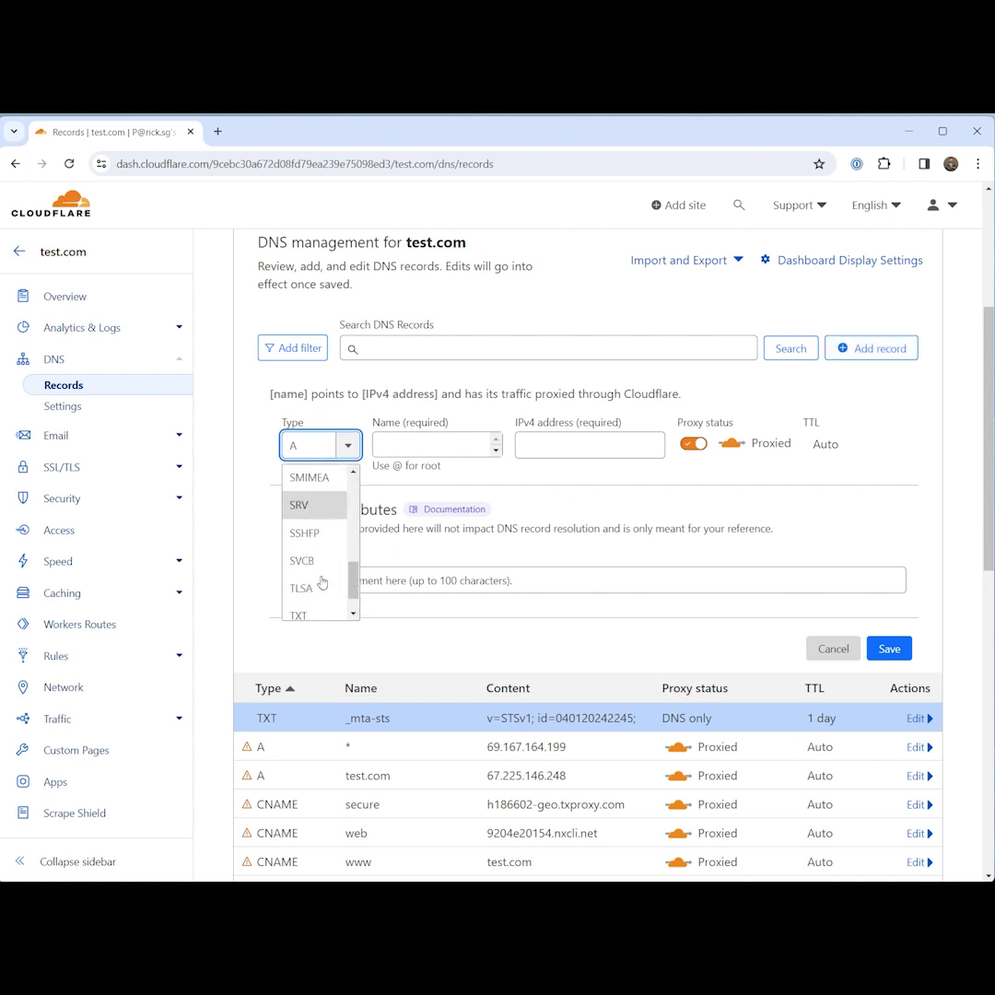
scroll(321, 583, down, 1)
click(322, 585)
click(555, 445)
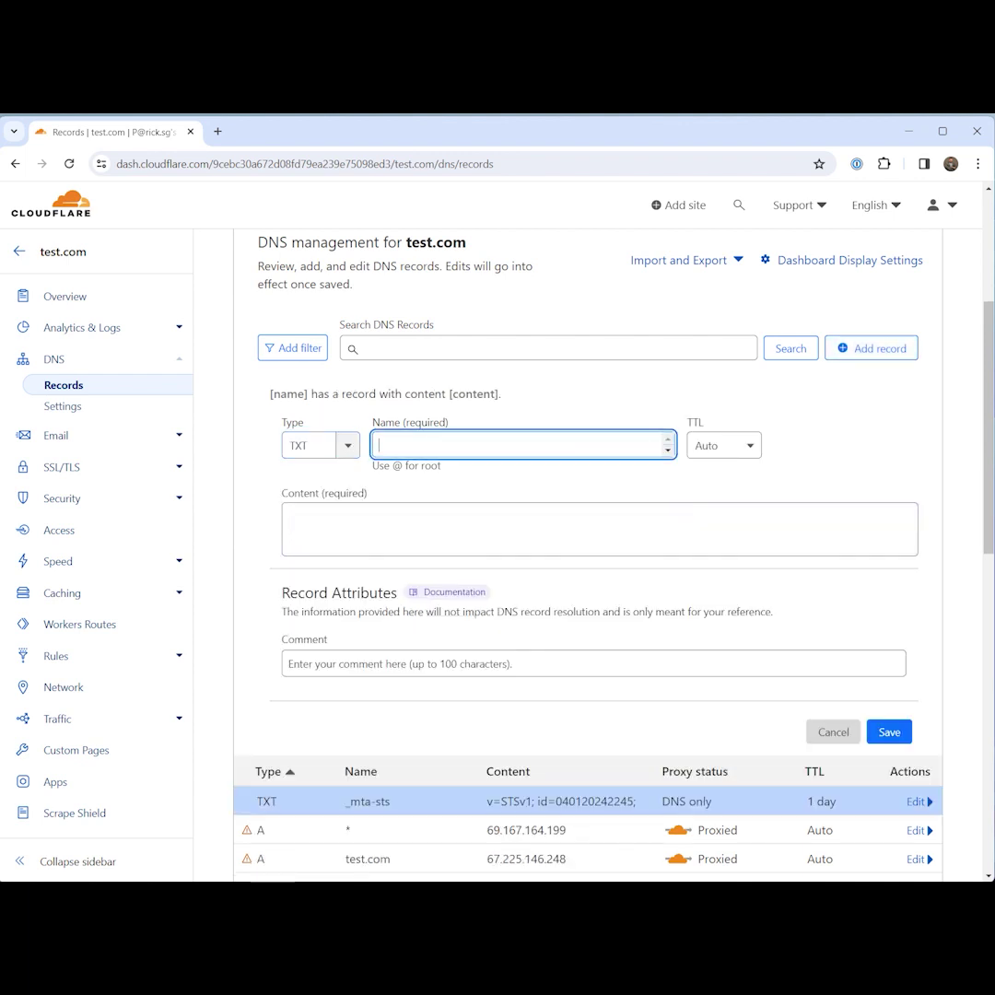
key(alt+Tab)
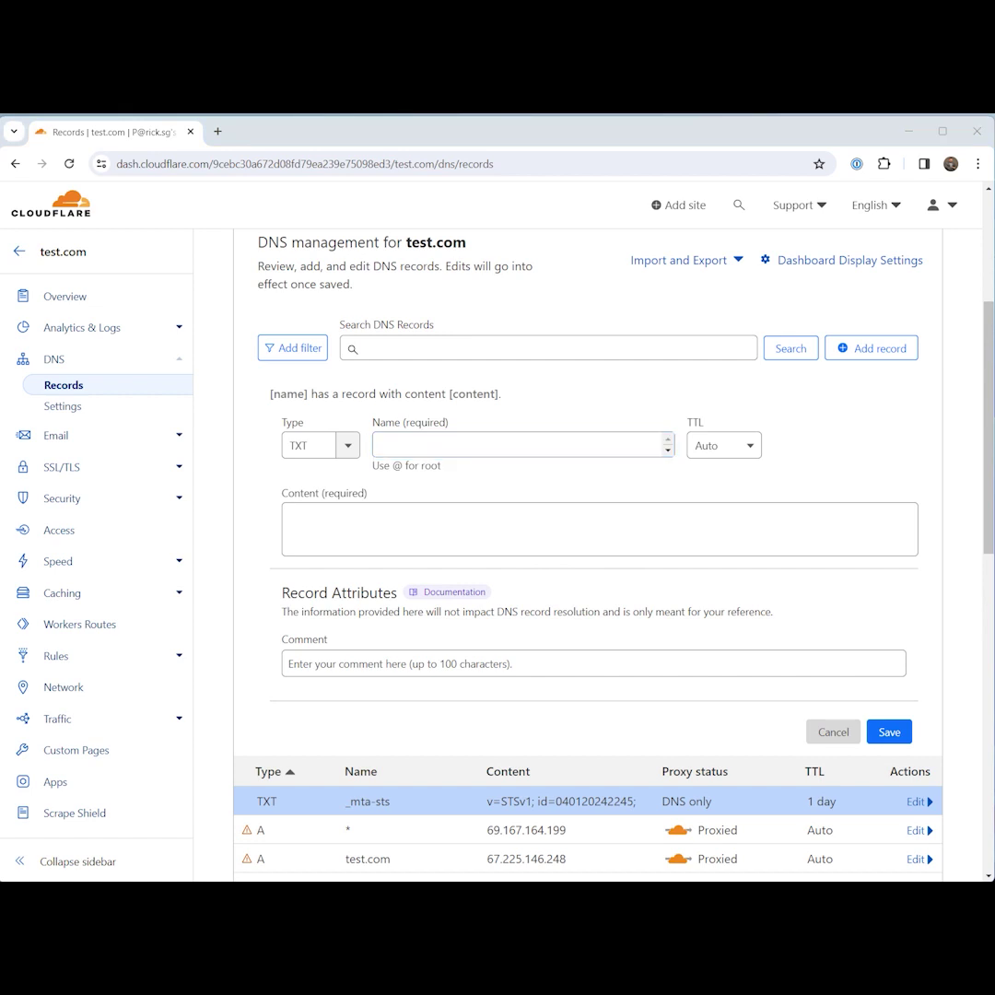
key(alt+Tab)
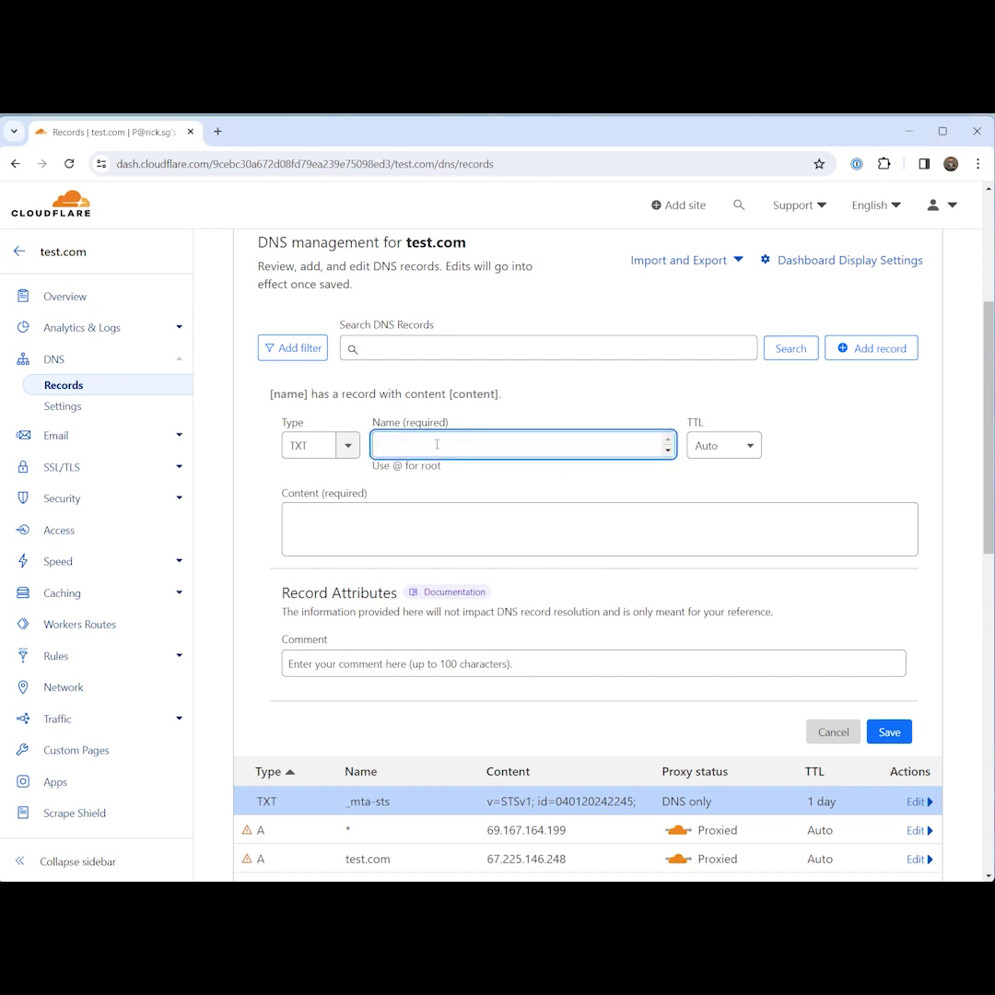
text(_smtp._tls)
Paste the v=TLSRPTv1 reporting policy as the content and save the record.
click(597, 514)
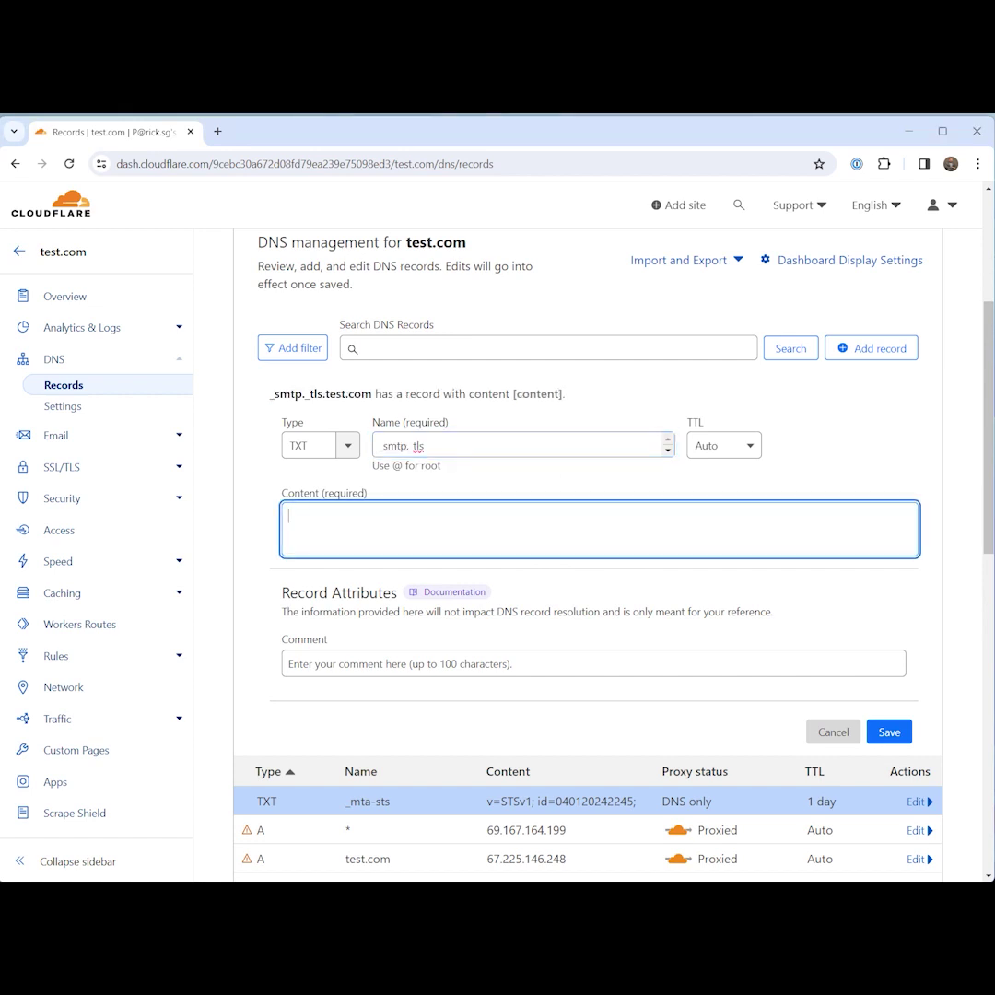
key(alt+Tab)
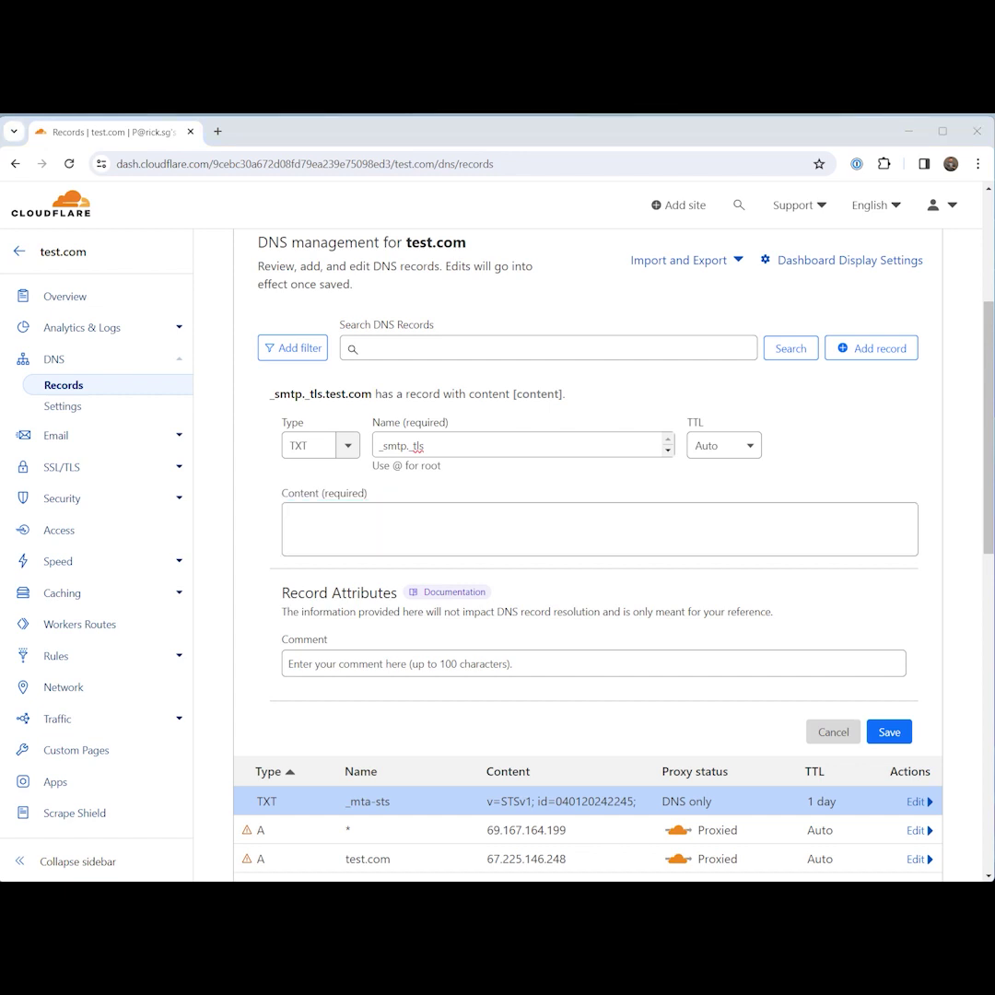
key(alt+Tab)
key(ctrl+v)
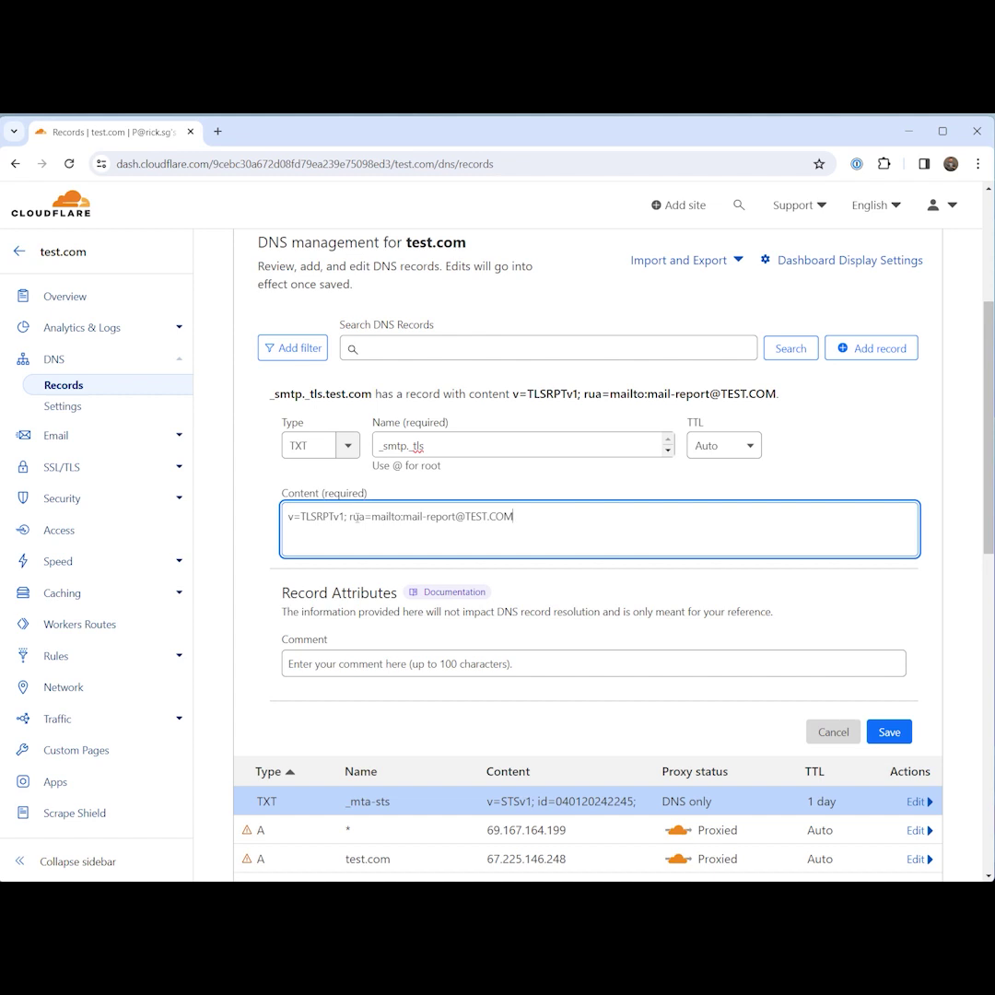
drag(403, 515, 571, 524)
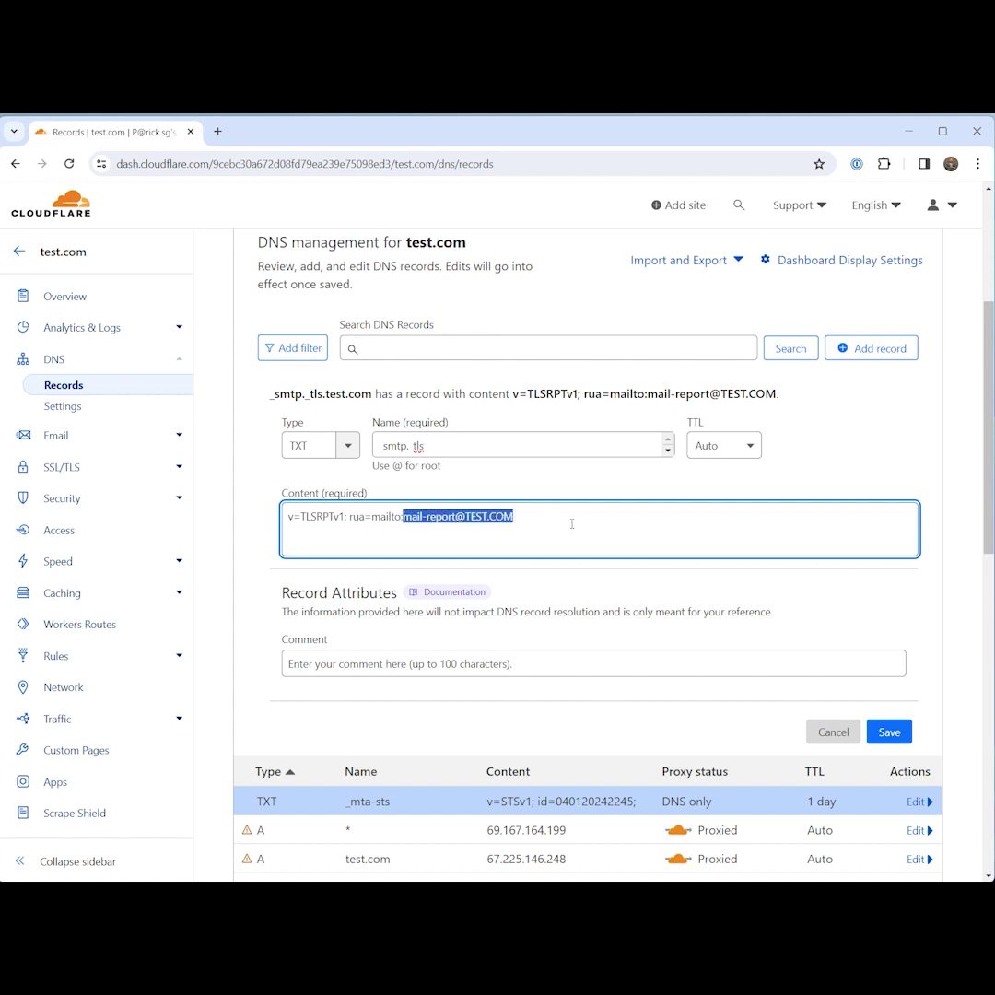
click(888, 731)
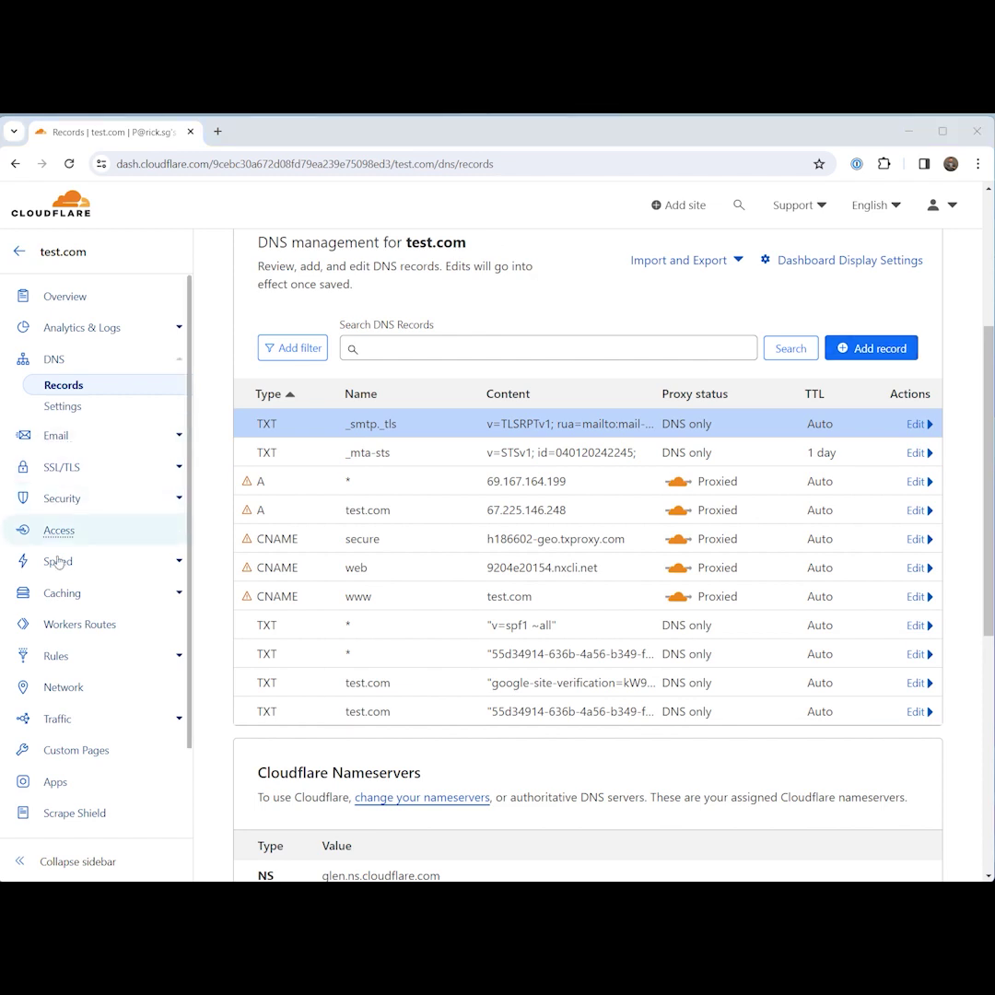
click(96, 634)
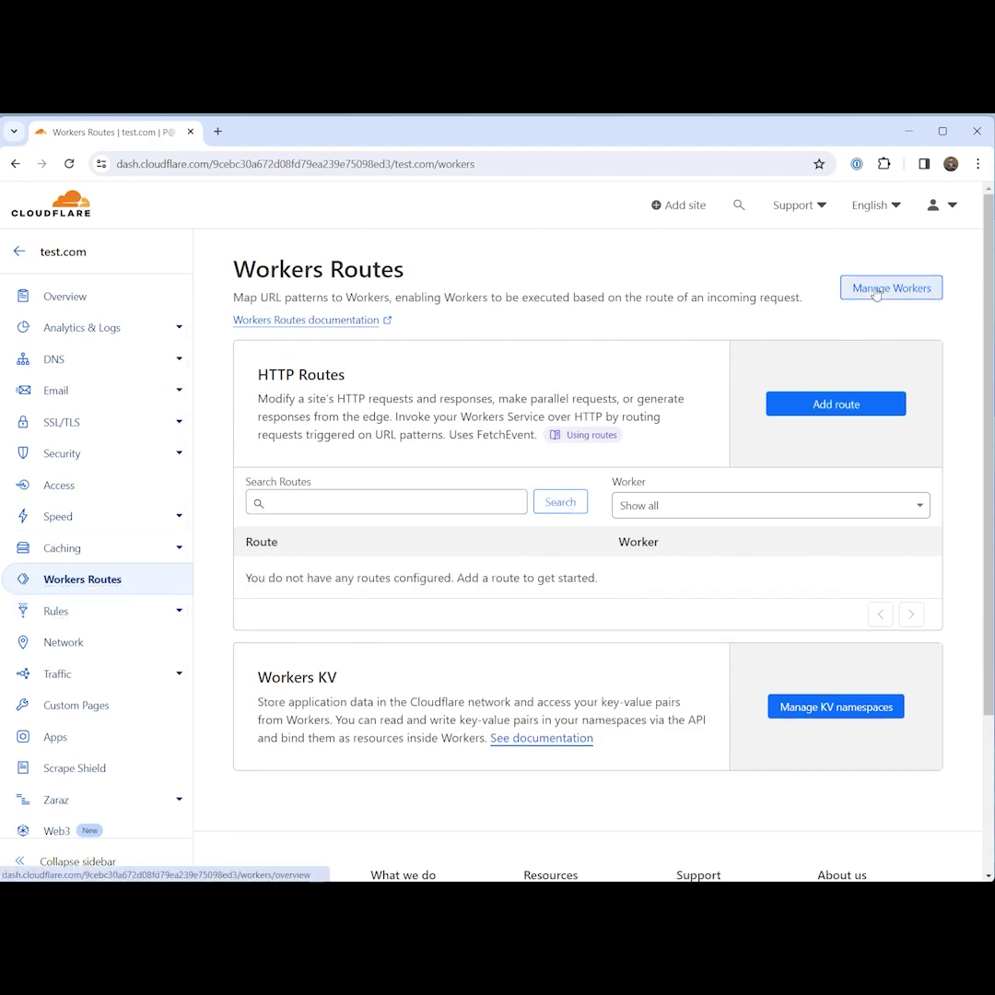
Begin a new Hello World Worker named hello-world-icy-leaf-ca5c and review its starter code.
click(888, 289)
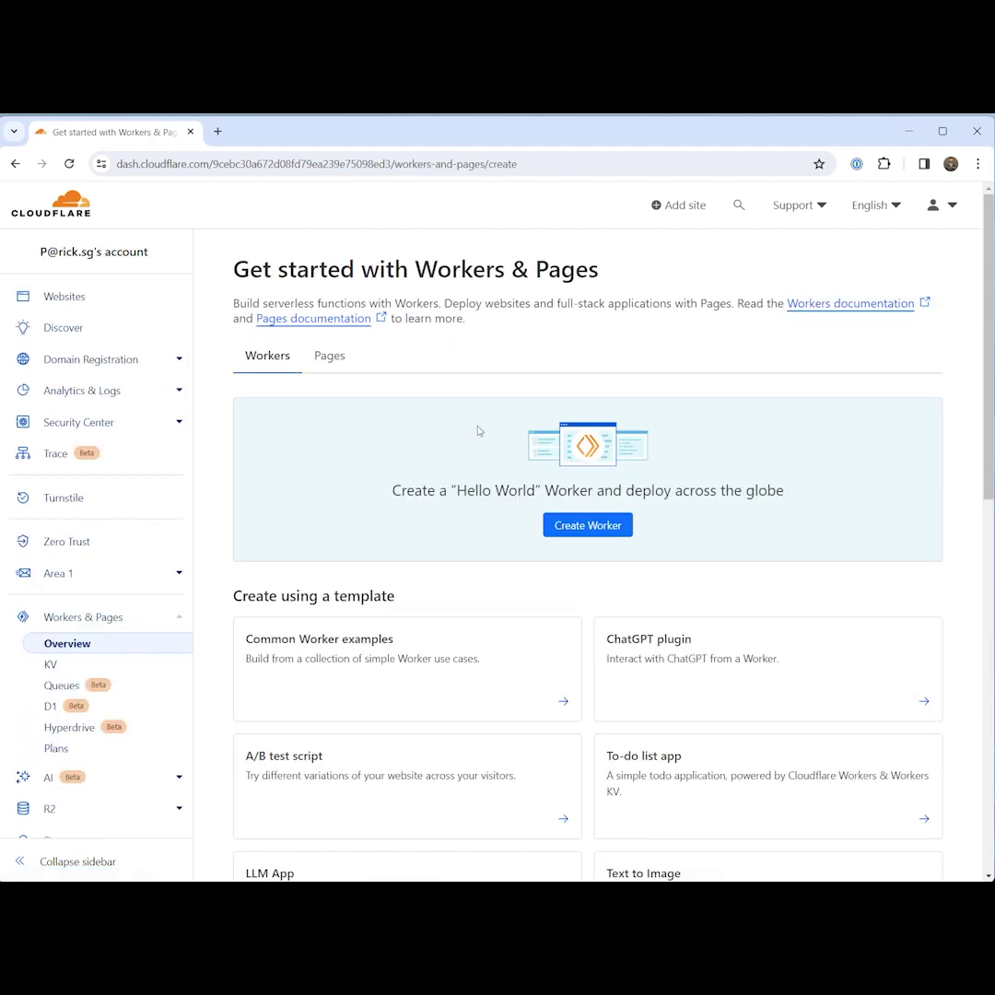
click(594, 526)
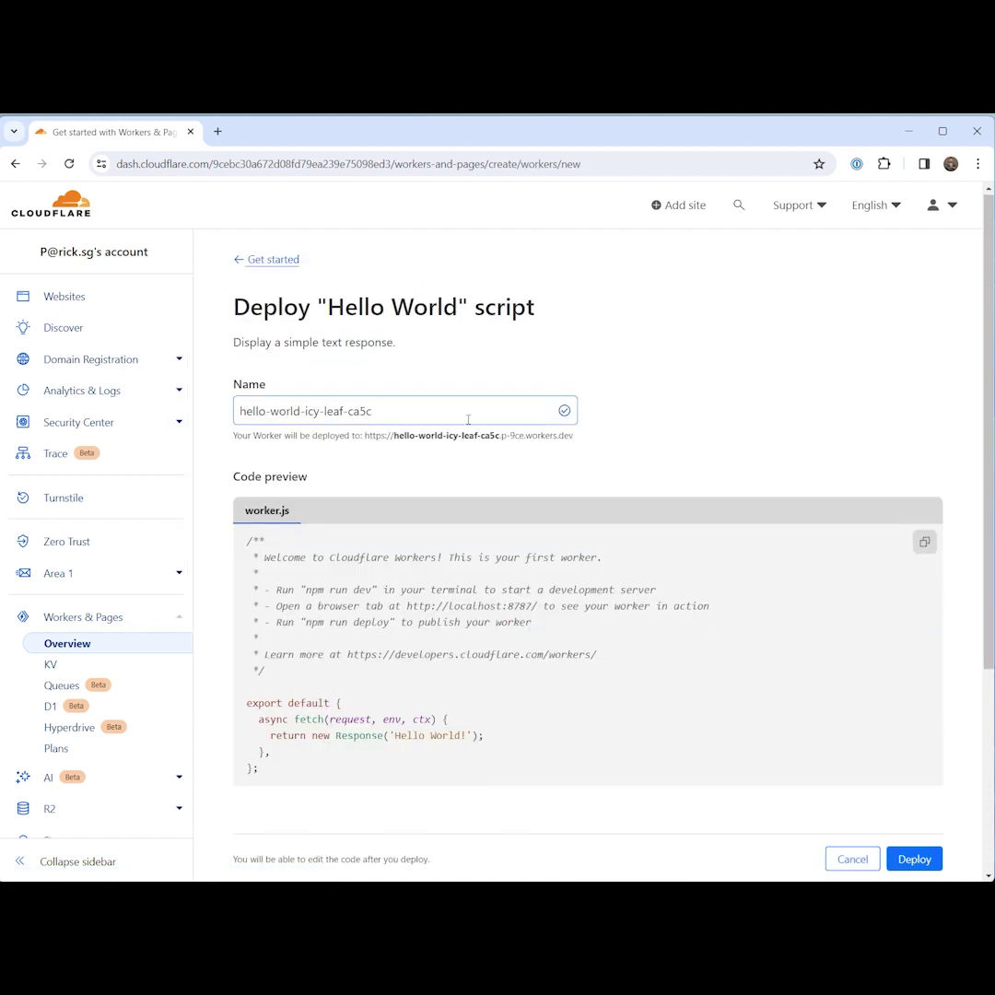
scroll(468, 411, down, 2)
scroll(468, 420, up, 1)
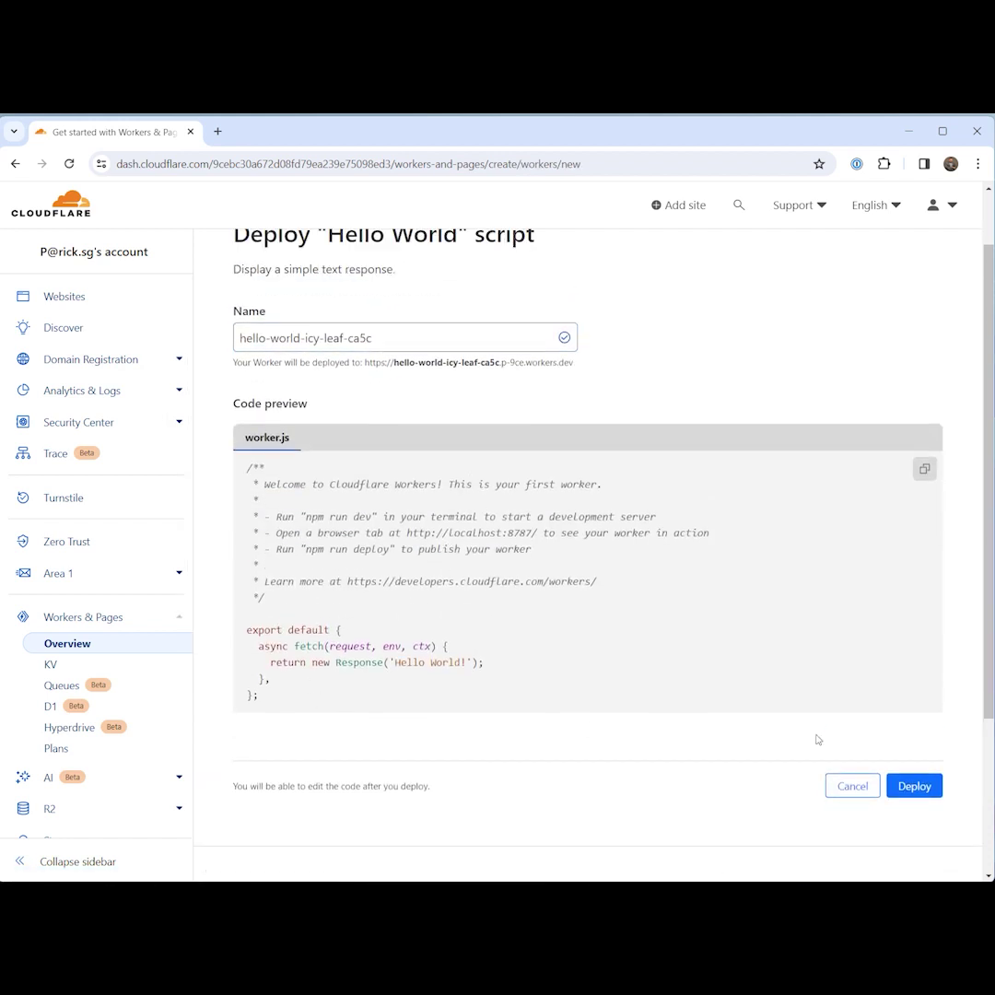
drag(450, 581, 449, 646)
click(484, 611)
drag(327, 786, 430, 787)
click(791, 815)
Deploy hello-world-icy-leaf-ca5c, open its workers.dev preview in a new tab, then edit its code.
click(910, 794)
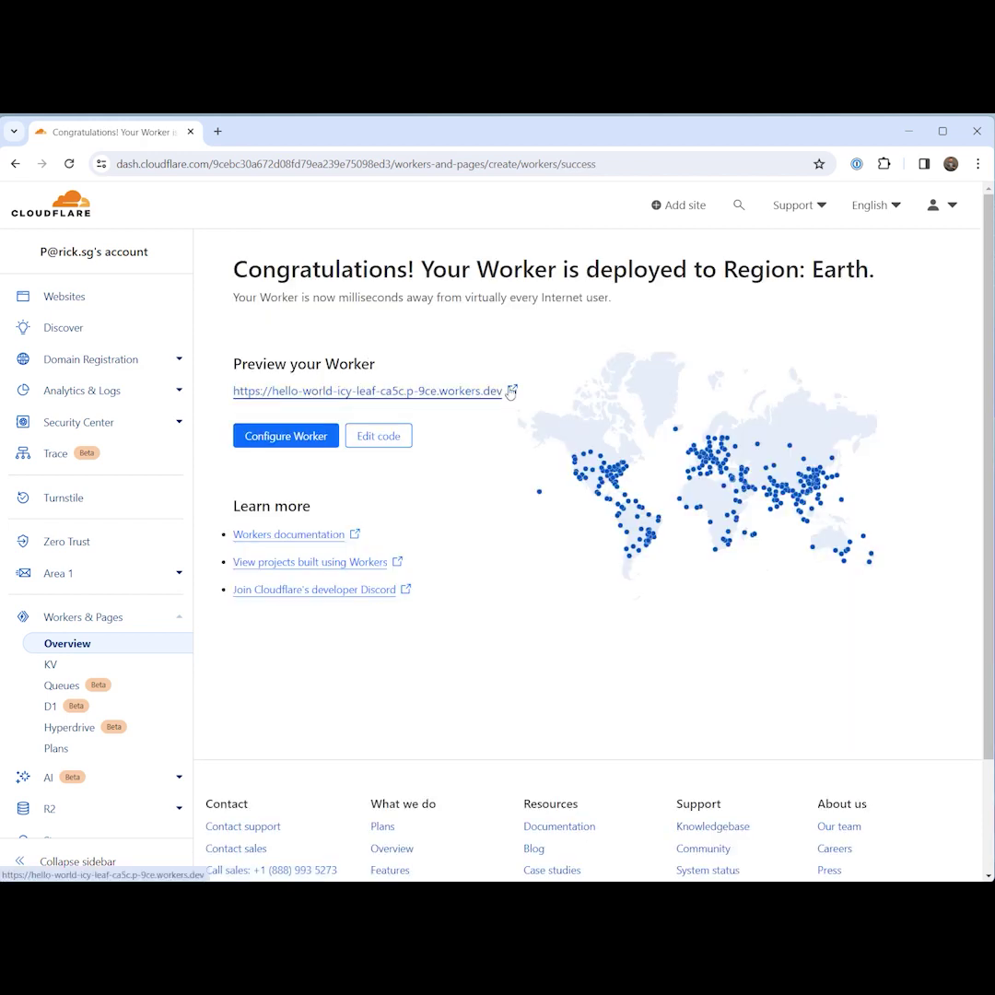
drag(231, 390, 512, 394)
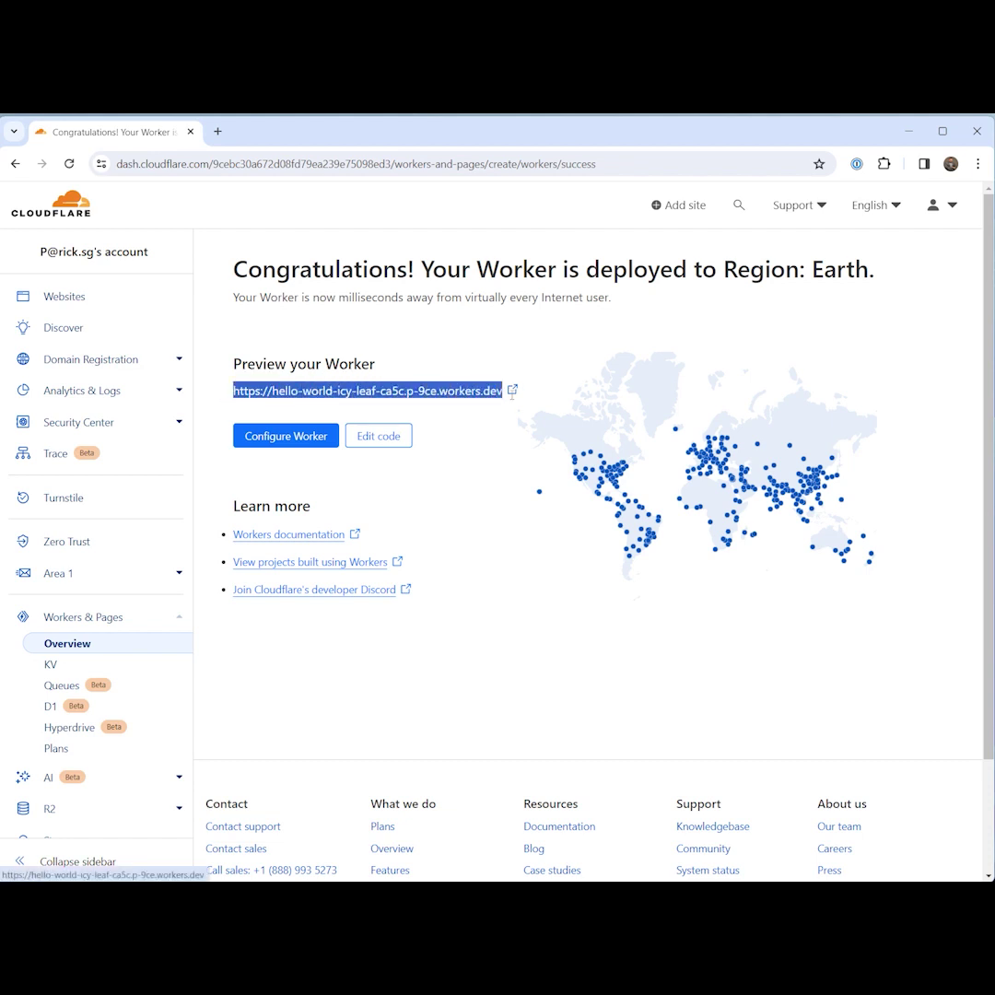
click(407, 333)
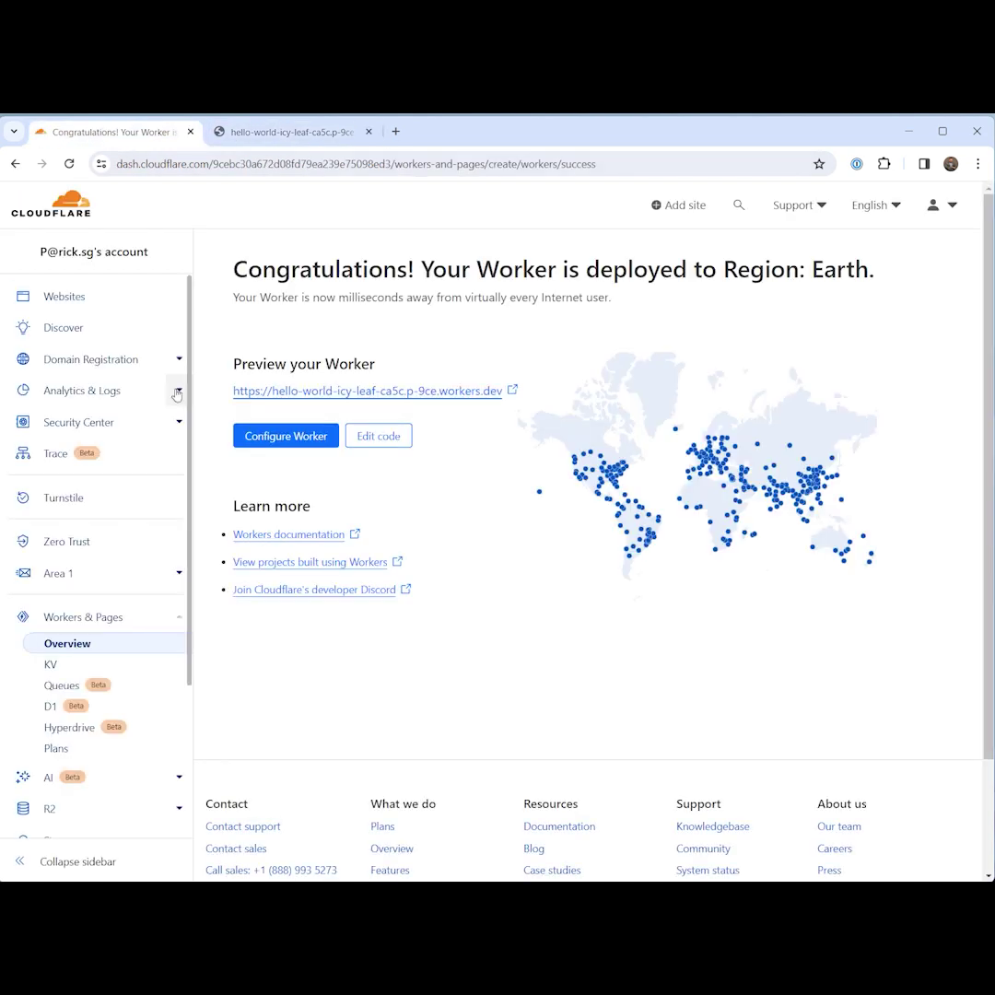
click(377, 437)
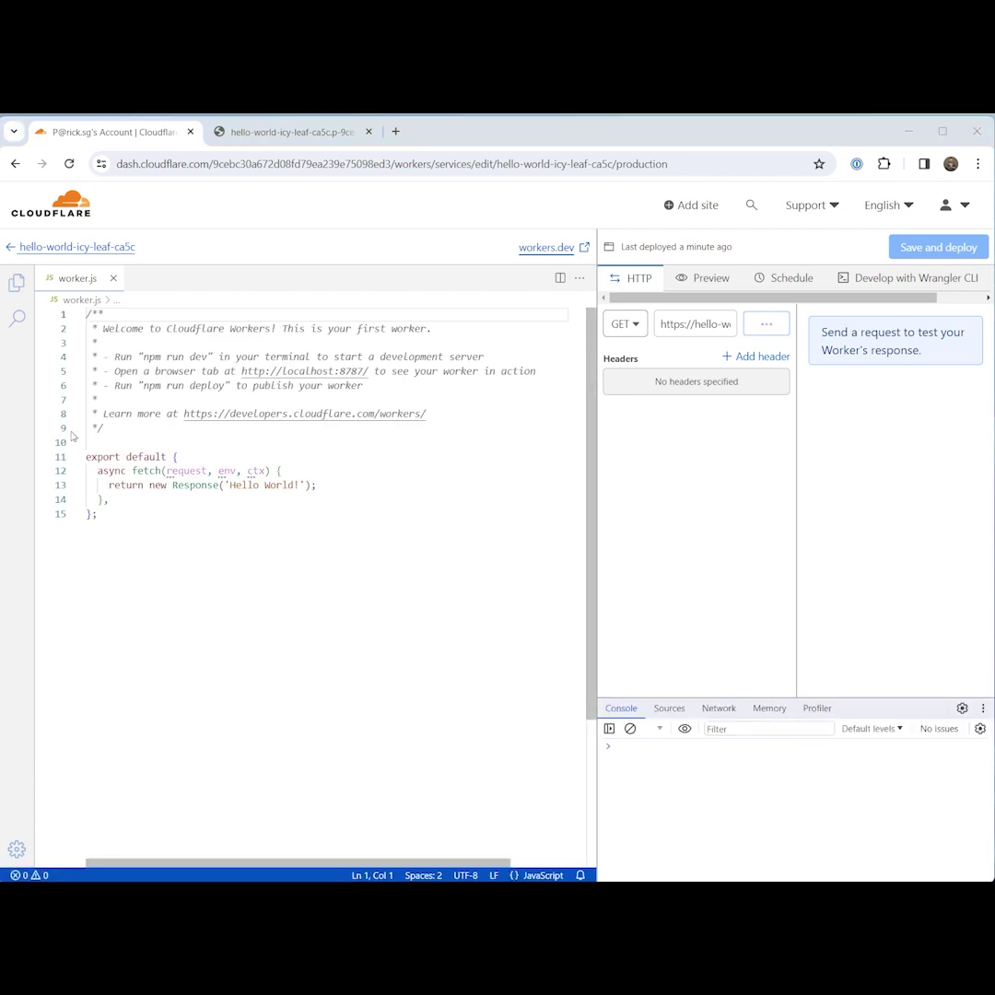
Replace worker.js with the MTA-STS policy script in testing mode and save and deploy it.
drag(134, 508, 86, 314)
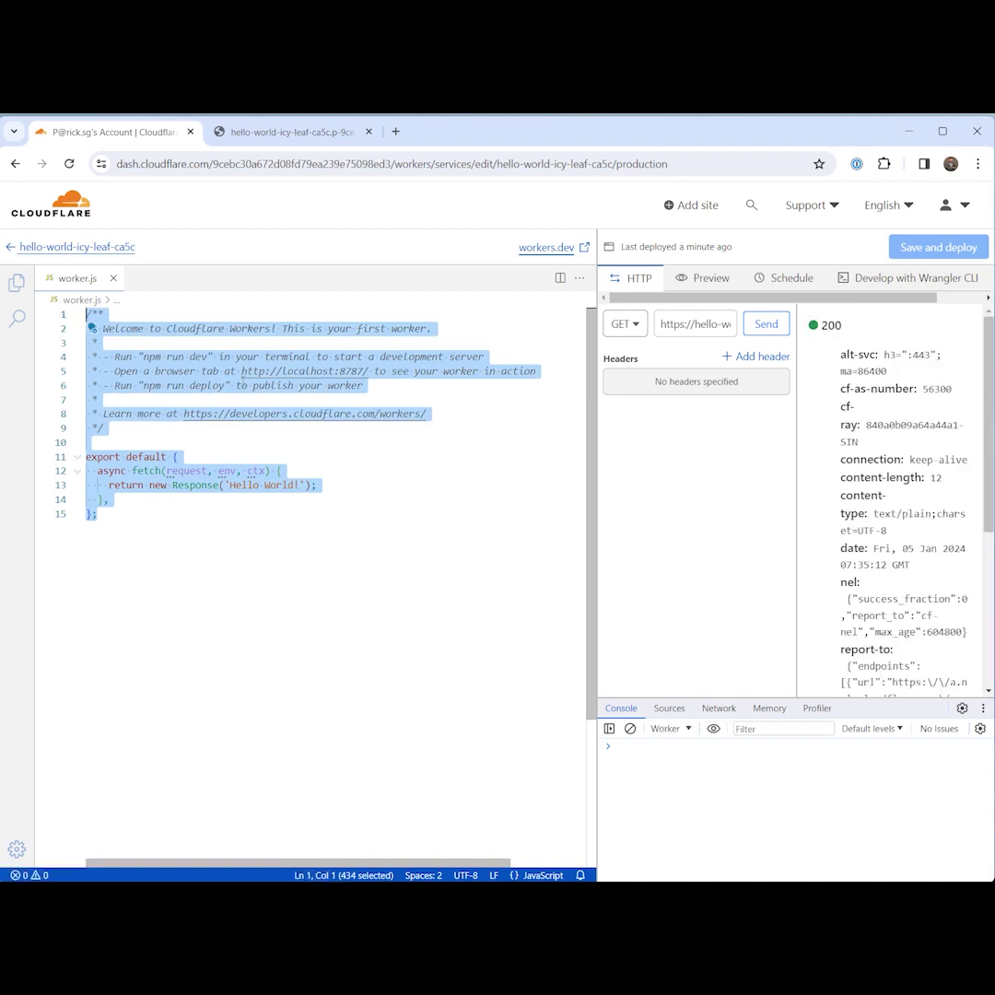
text(const mode = 'testing'; // const mode = 'enforce'; const max_age = 604800; // 1 week const mx_list = [   'aspmx.l.google.com',   'alt1.aspmx.l.google.com',   'alt2.aspmx.l.google.com',   'alt3.aspmx.l.google.com',   'alt4.aspmx.l.google.com' ];  const sts = `version: STSv1 mode: ${mode} ${mx_list.map(i=> 'mx: '+i).join('\n')} max_age: ${max_age}`;  addEventListener('fetch', evt=> {   return evt.respondWith(new Response(sts)); });)
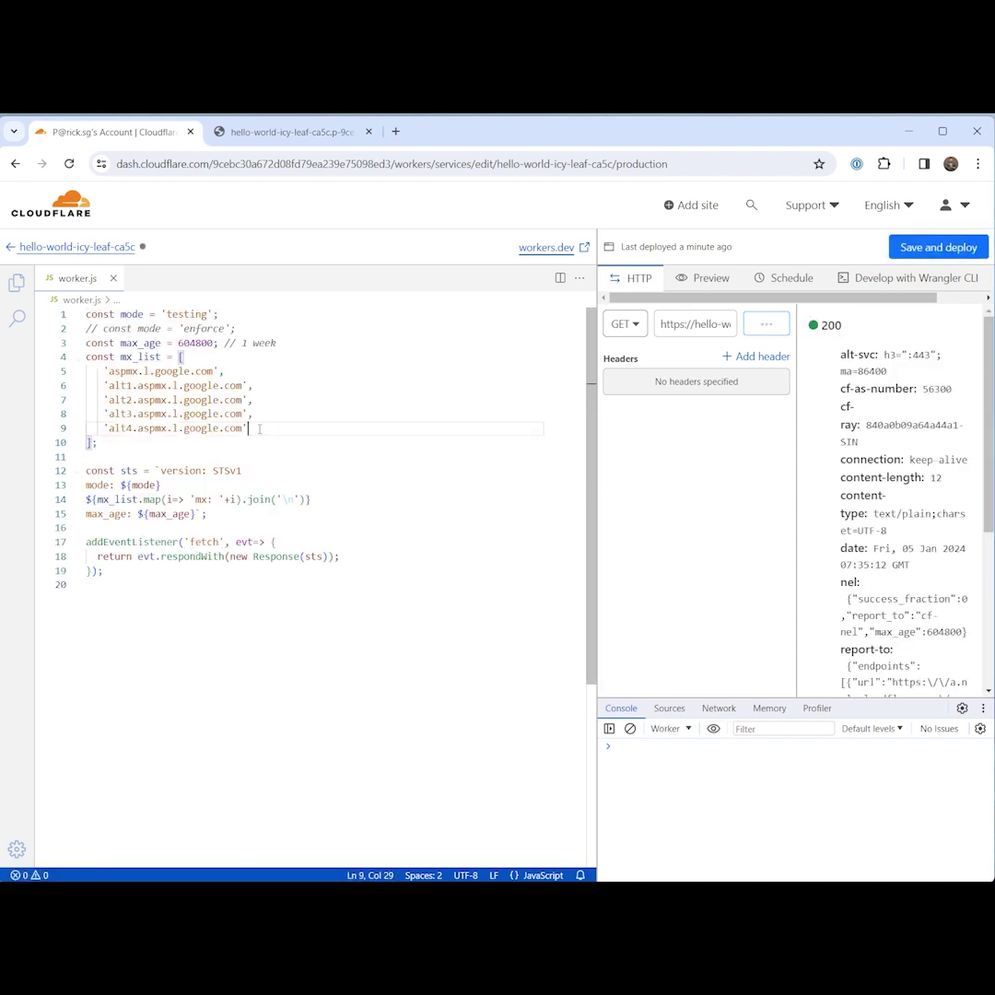
drag(249, 428, 86, 371)
click(285, 435)
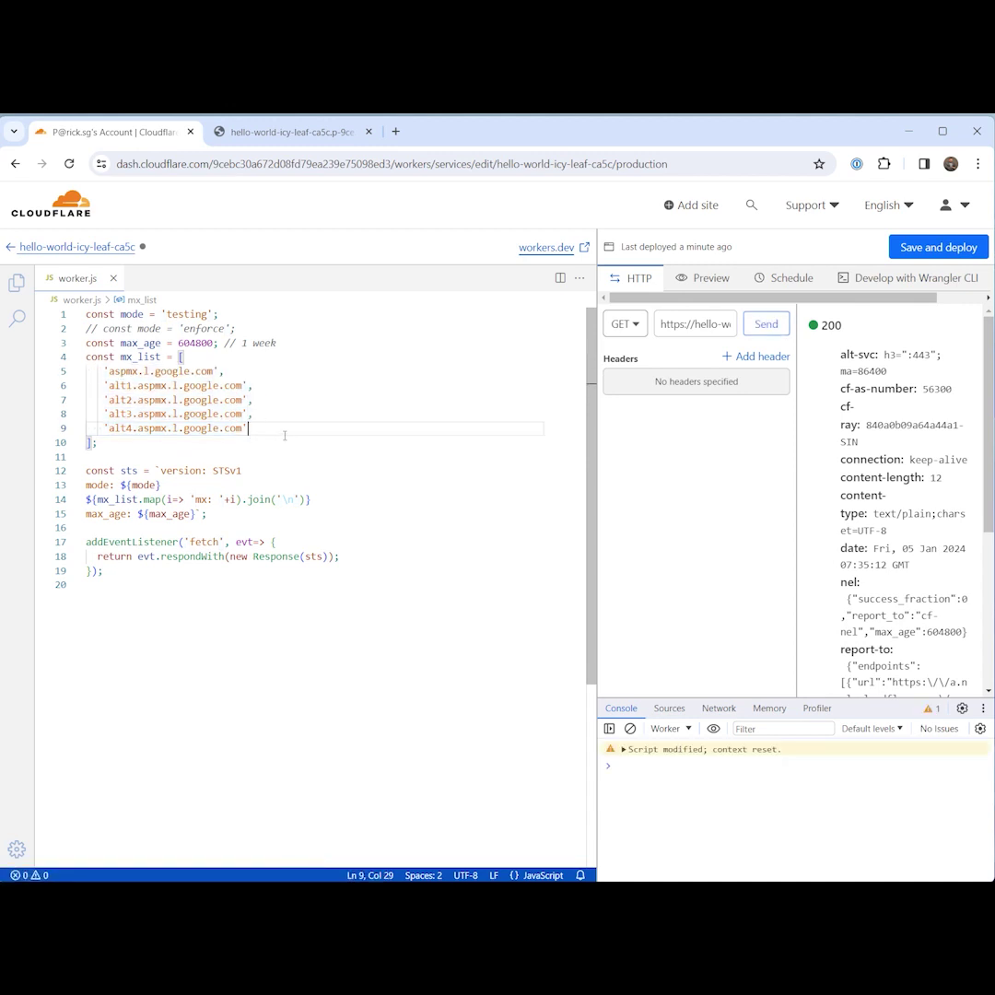
drag(262, 429, 70, 371)
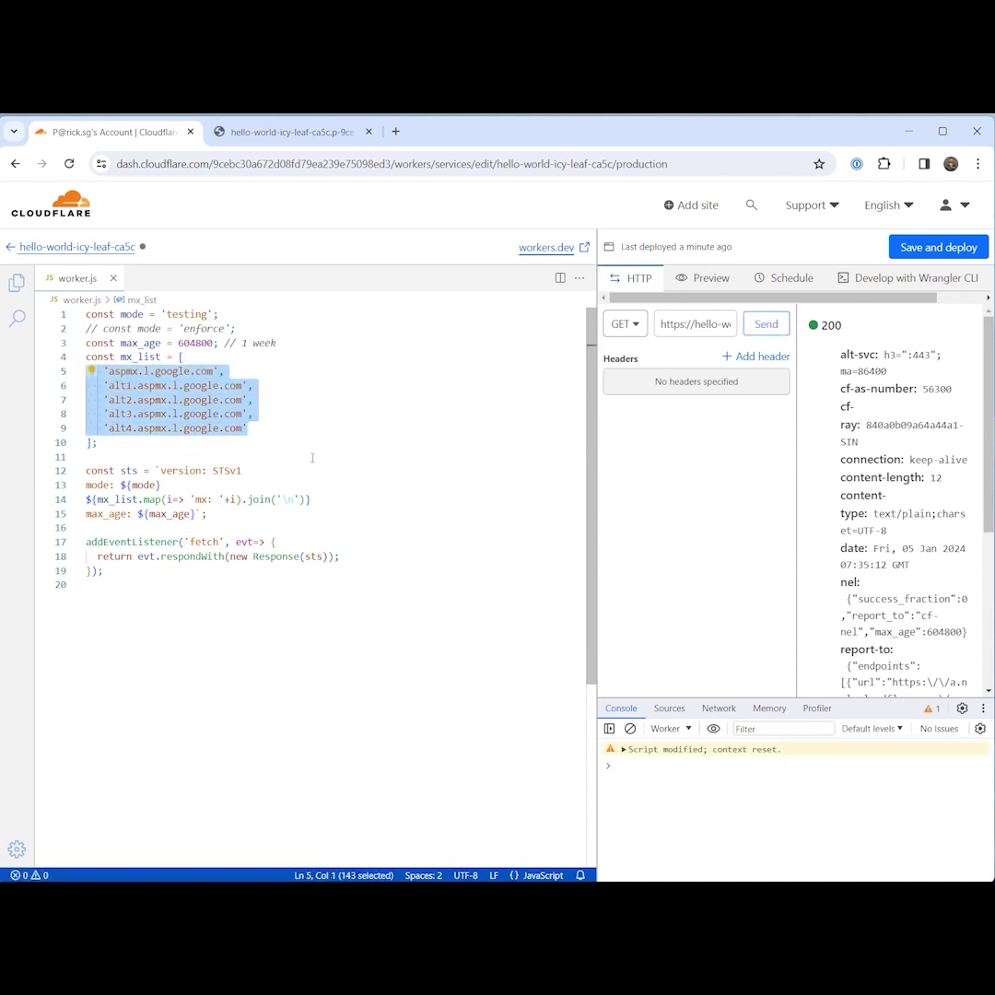
click(212, 600)
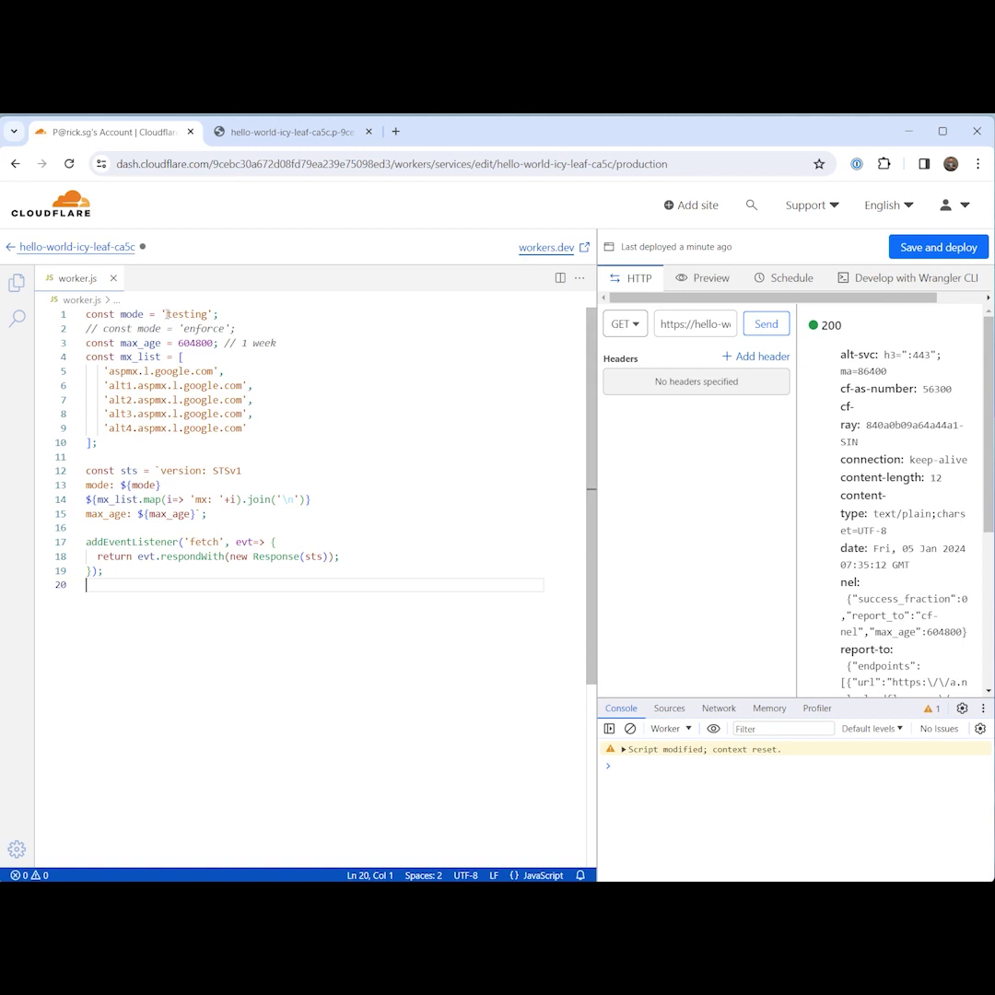
drag(167, 314, 214, 314)
key(Down)
key(End)
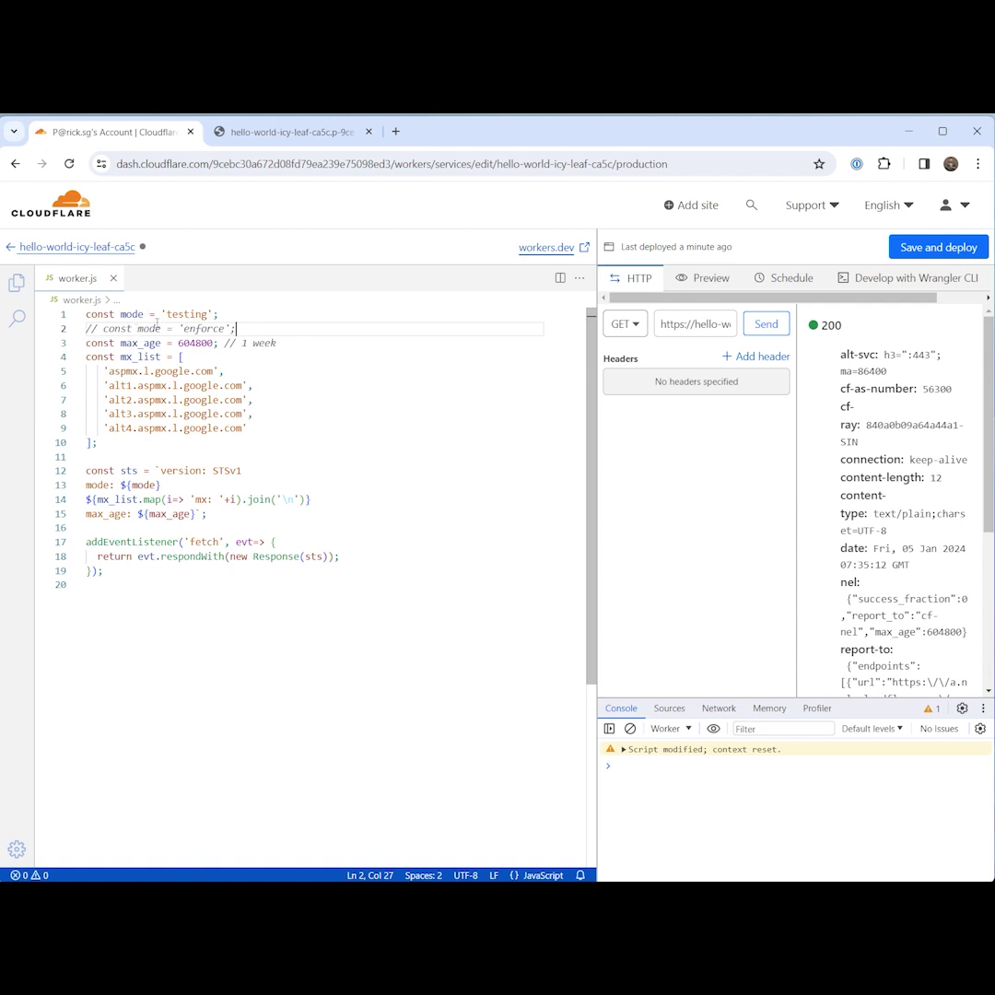
click(958, 247)
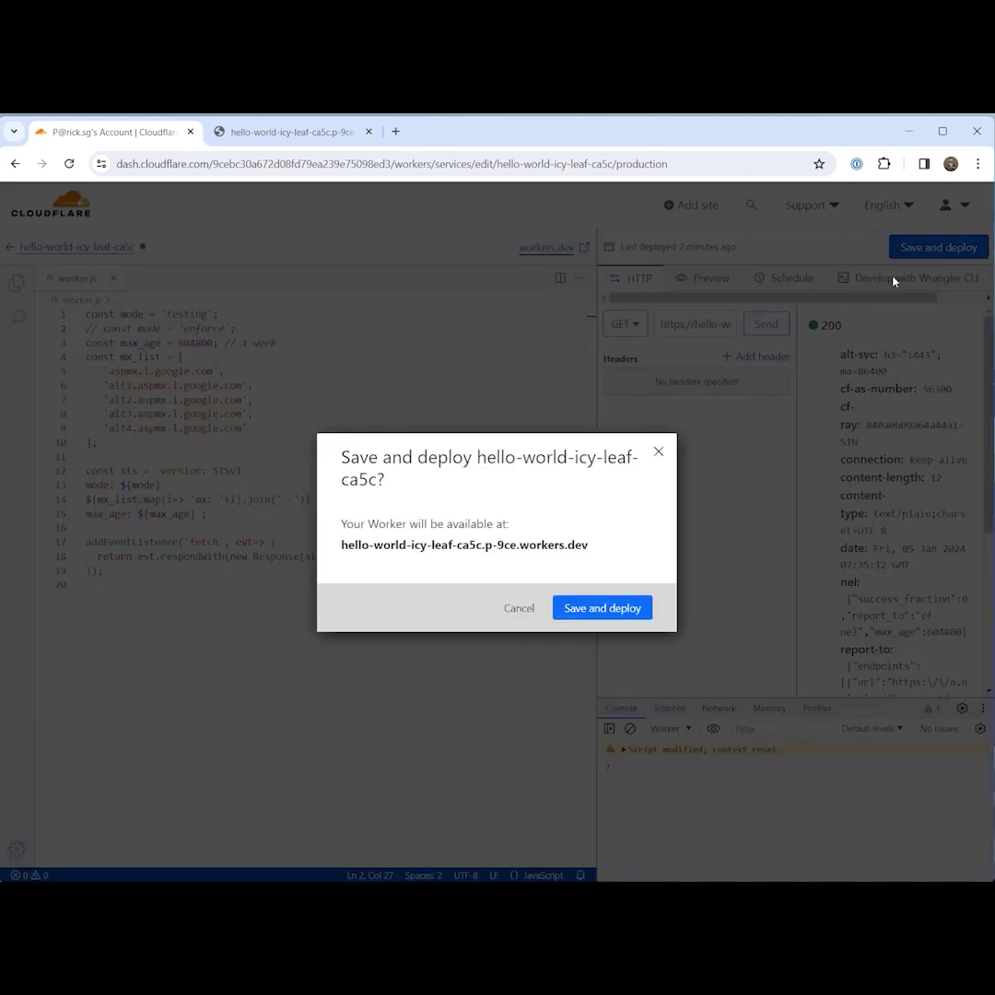
click(603, 608)
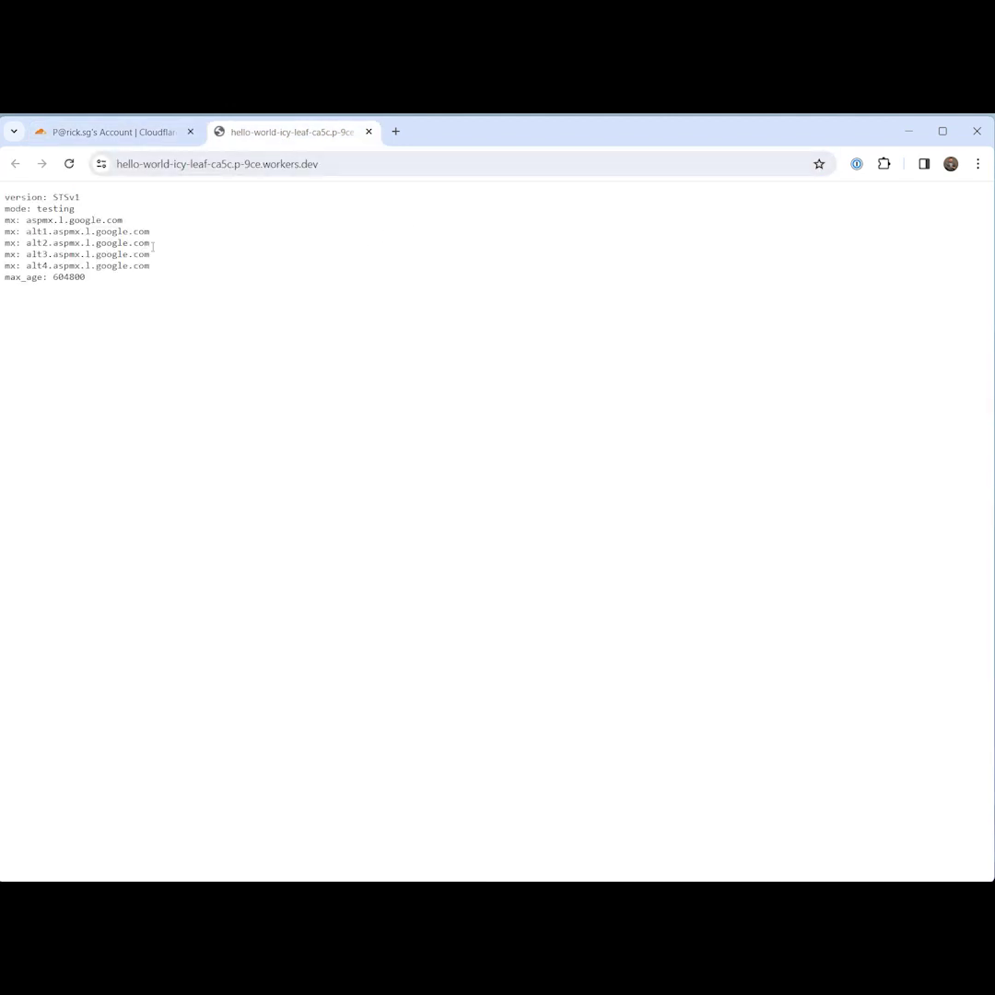
Inspect the served MTA-STS policy text and its https workers.dev URL.
drag(107, 291, 5, 193)
click(142, 287)
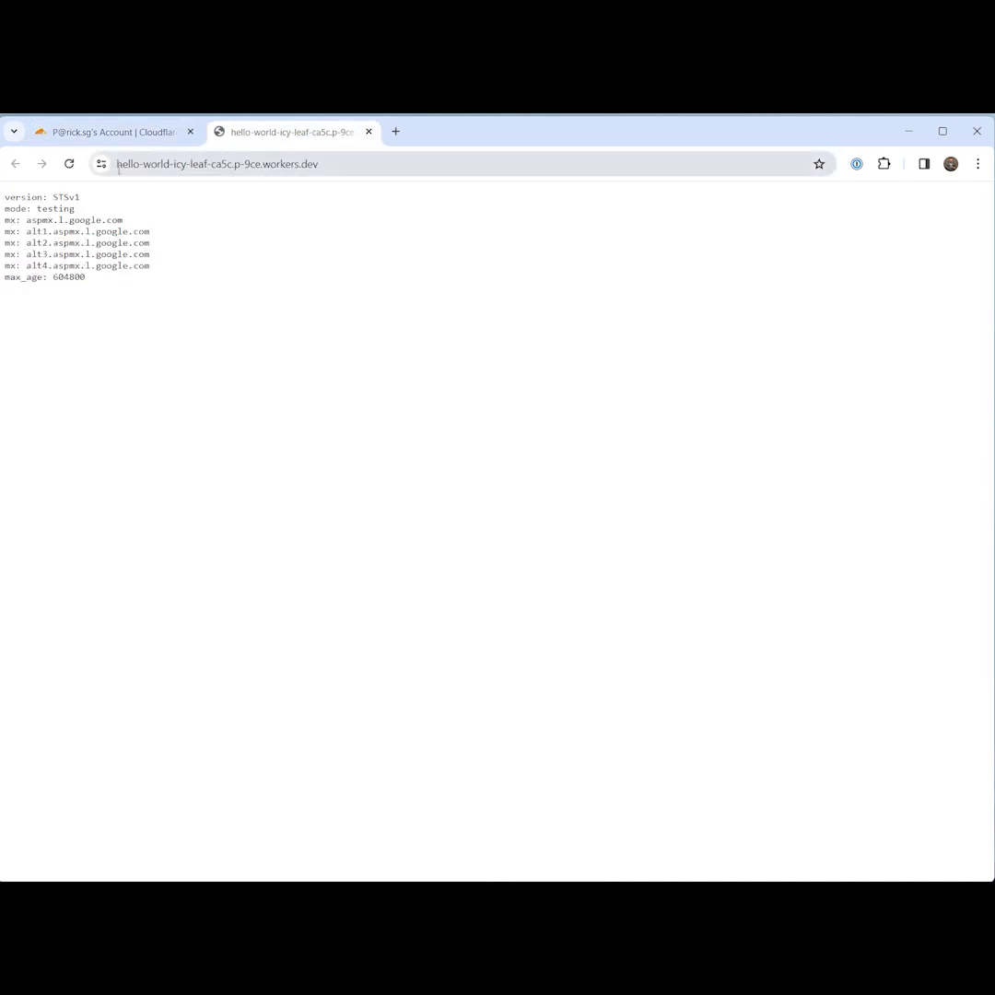
click(454, 167)
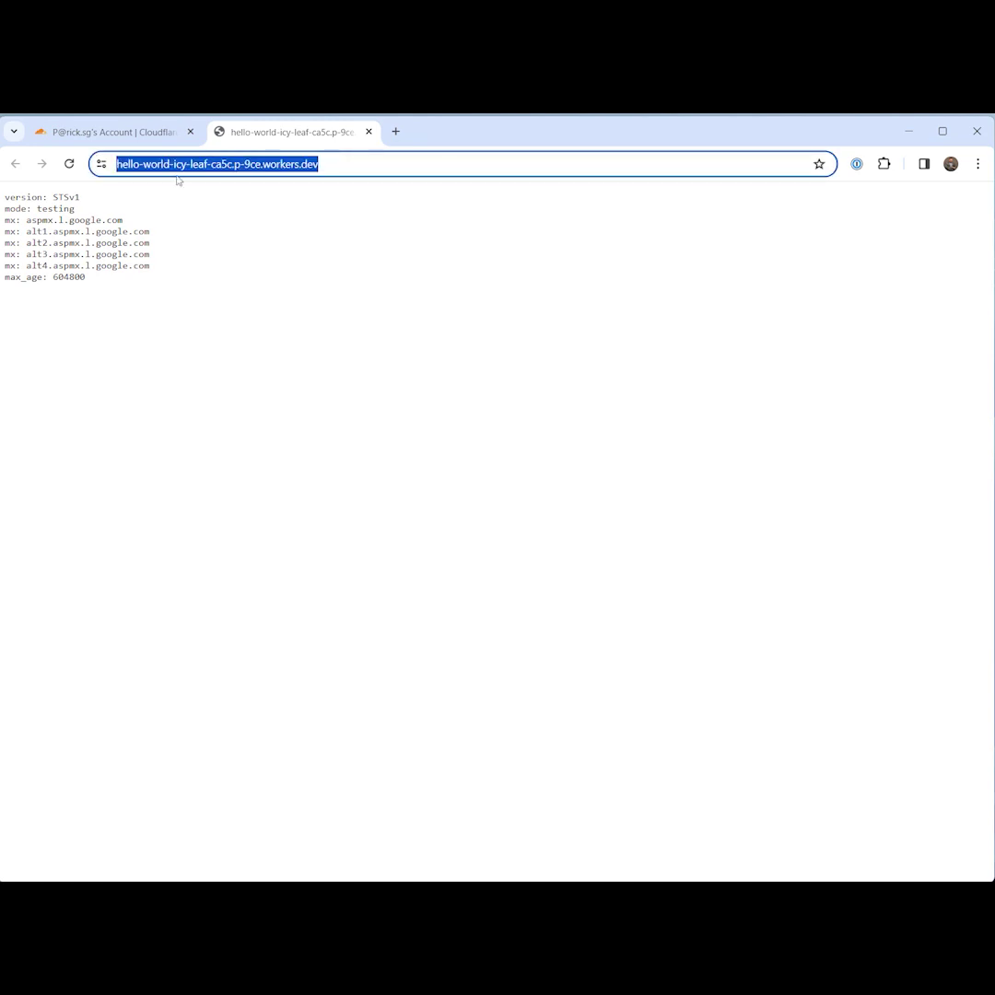
click(129, 166)
double_click(118, 163)
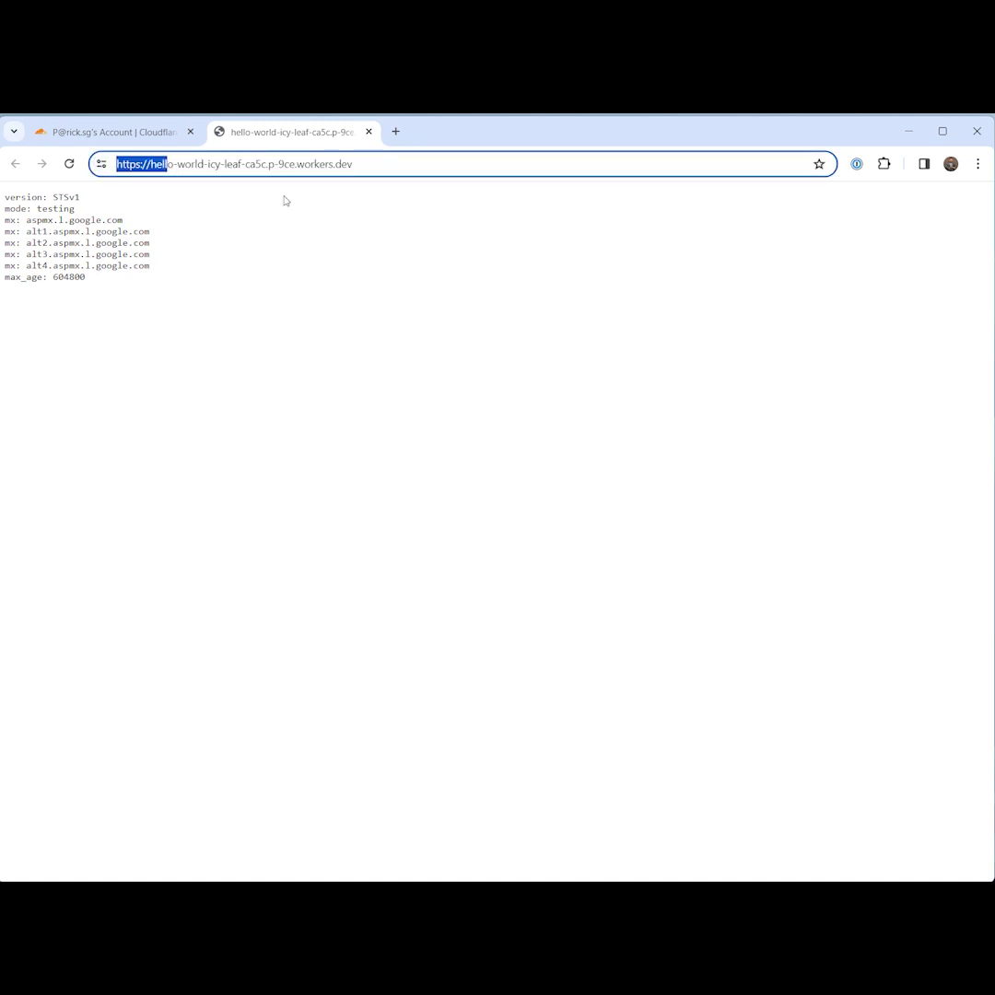
click(263, 267)
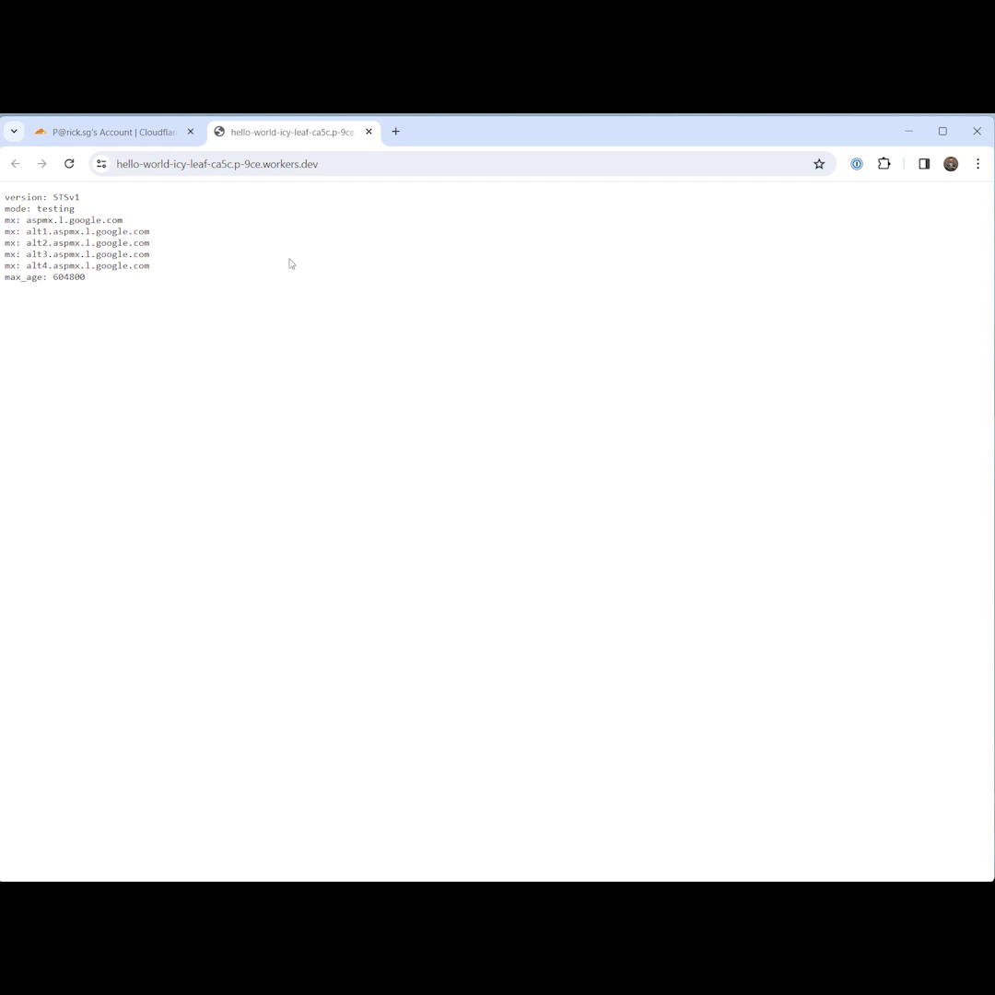
Select the full workers.dev URL, then return to the Worker's overview page in the dashboard.
click(110, 132)
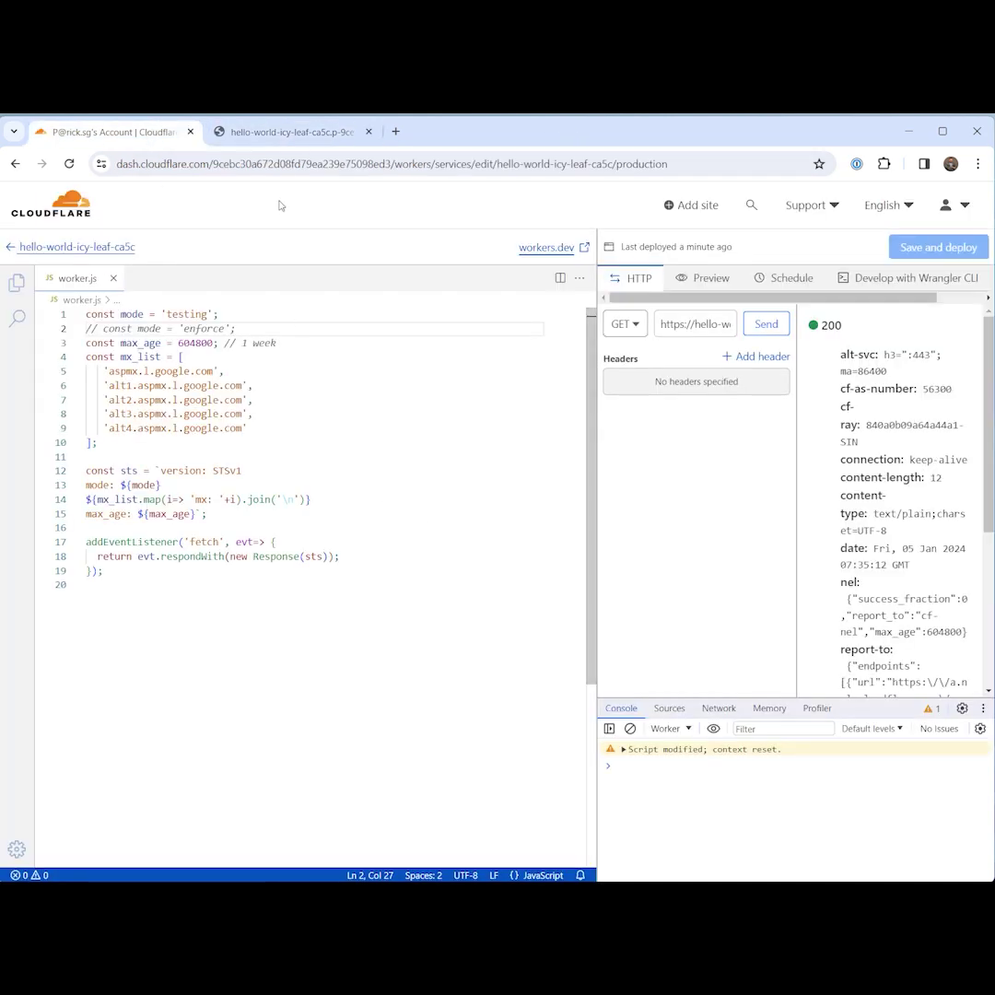
click(269, 140)
click(111, 132)
click(252, 138)
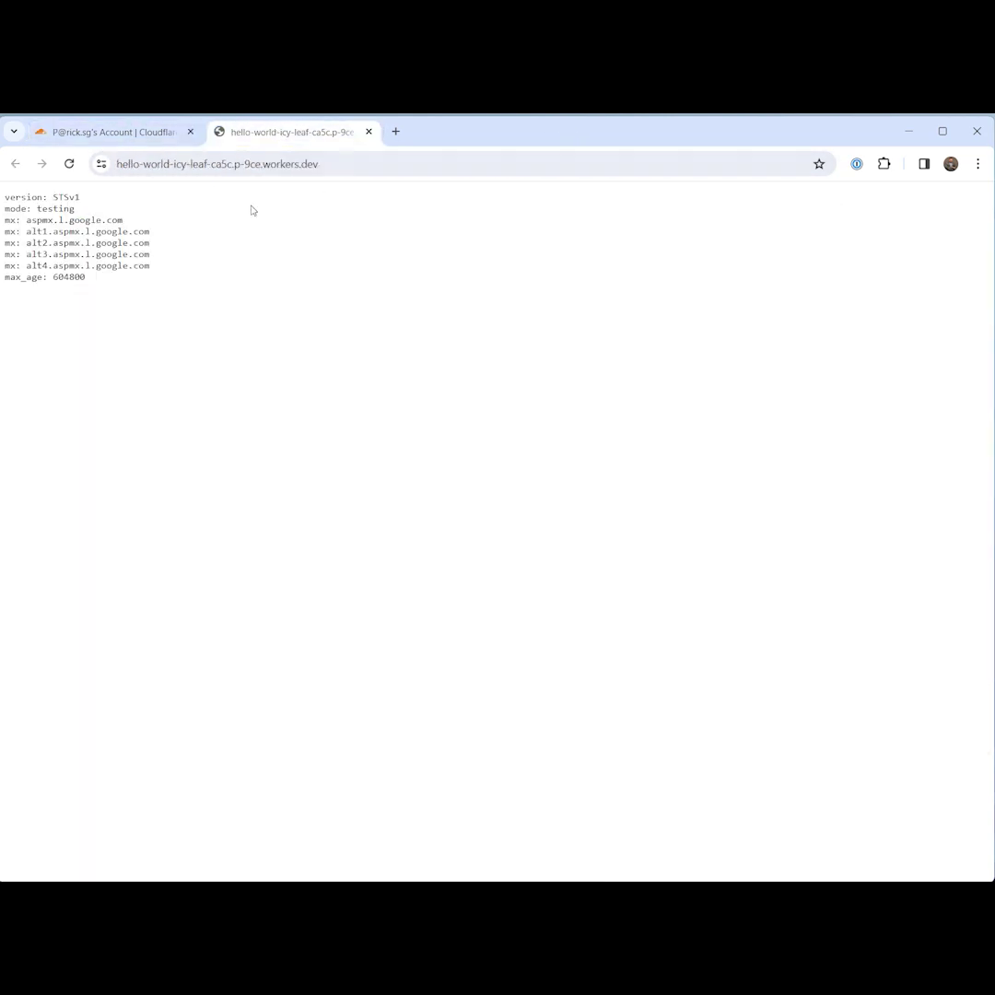
drag(320, 164, 108, 168)
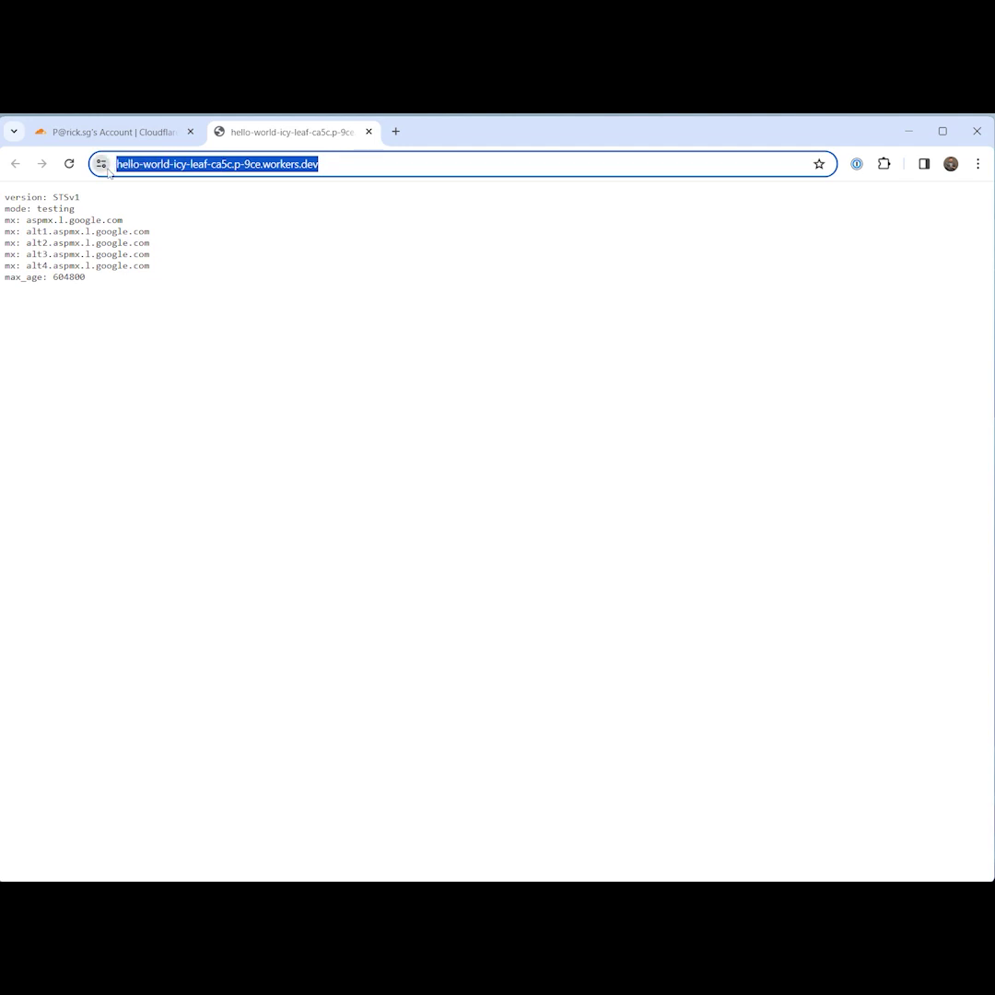
key(alt+Tab)
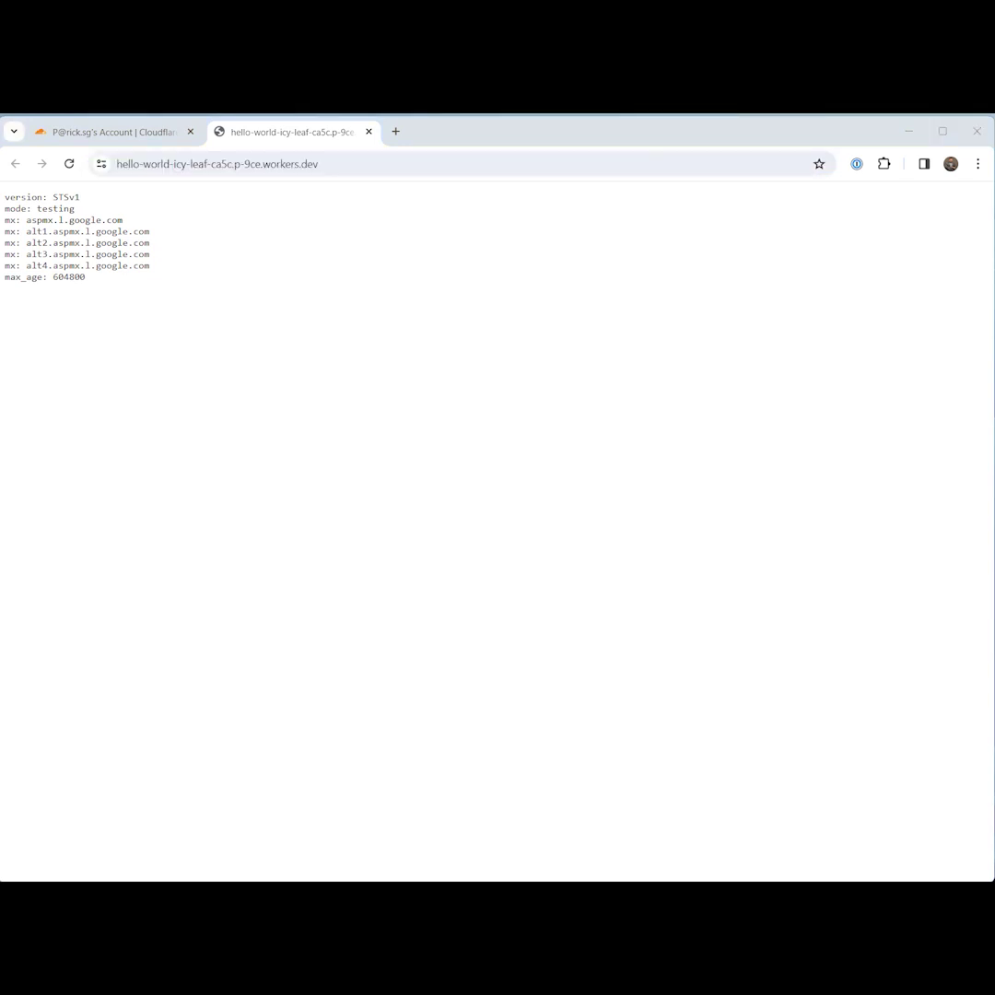
click(119, 129)
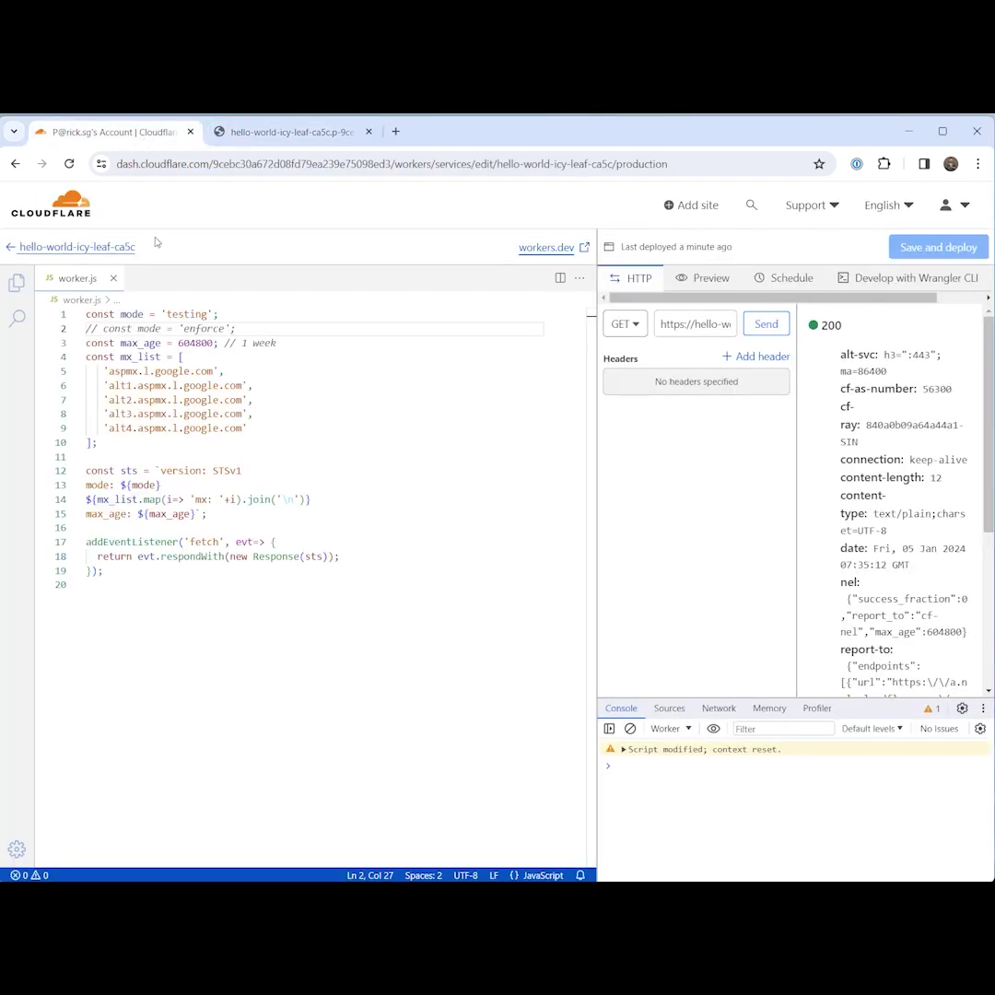
click(12, 248)
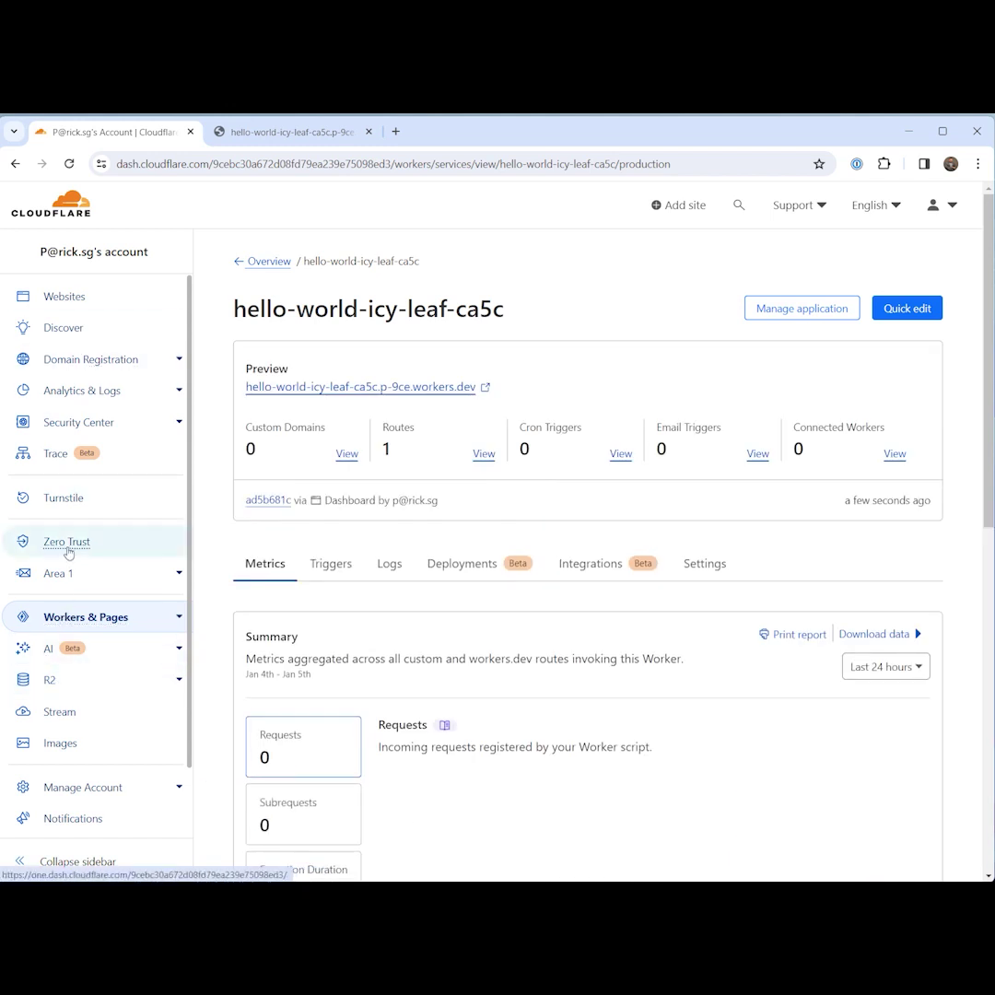
Open the Worker's routes and begin adding a new route.
click(484, 459)
scroll(433, 396, down, 1)
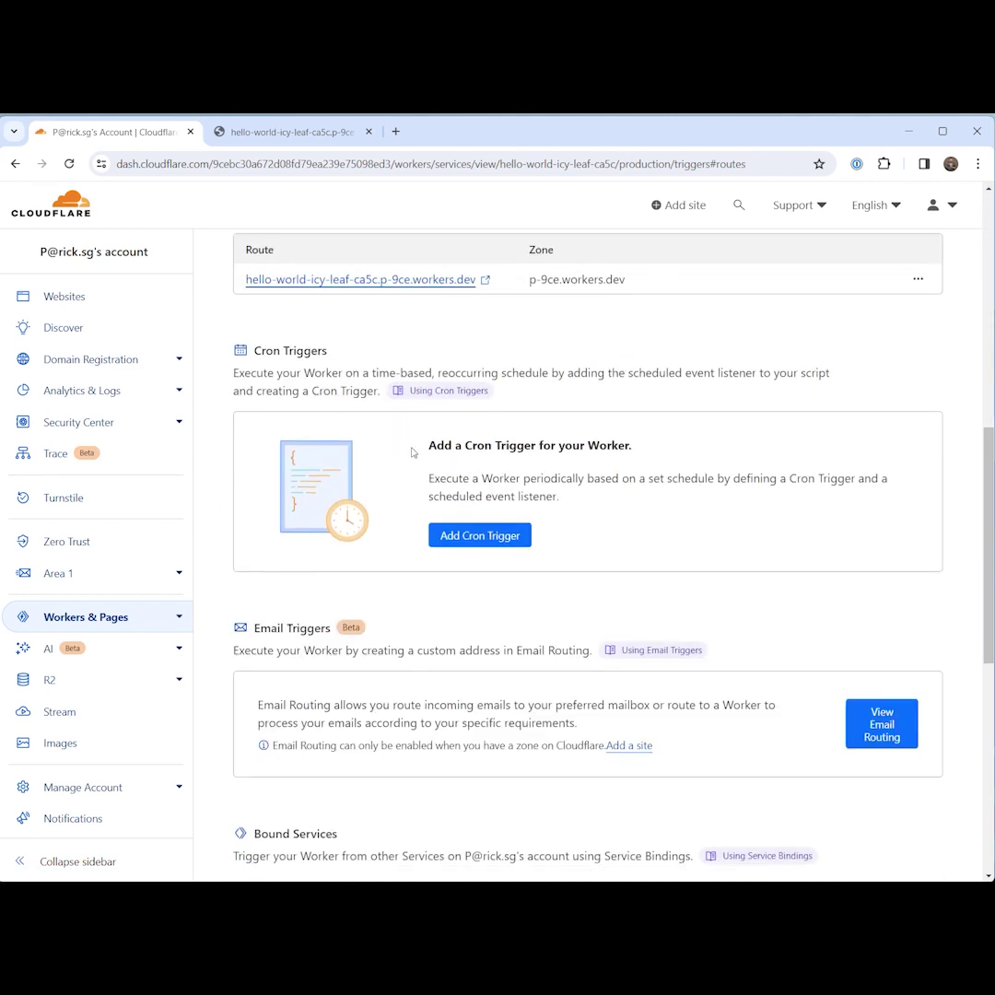
scroll(355, 435, up, 2)
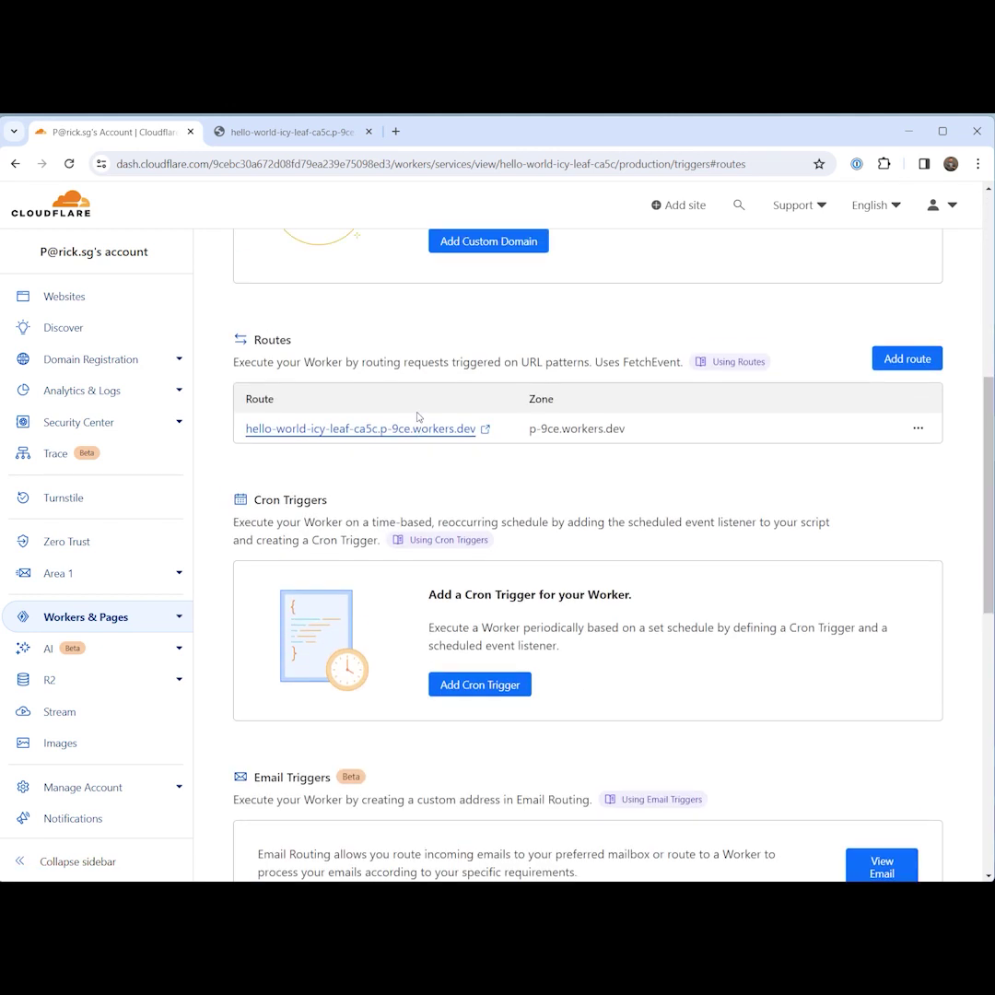
click(900, 362)
click(395, 496)
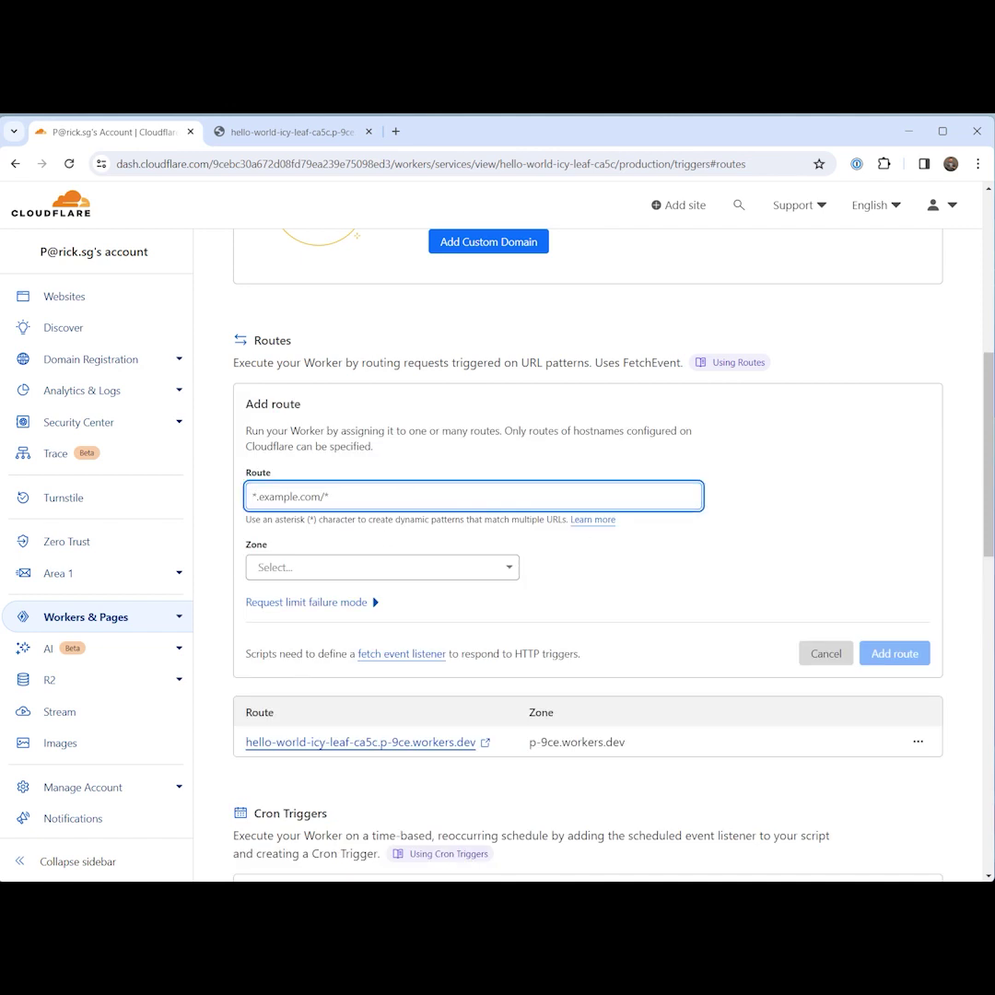
key(alt+Tab)
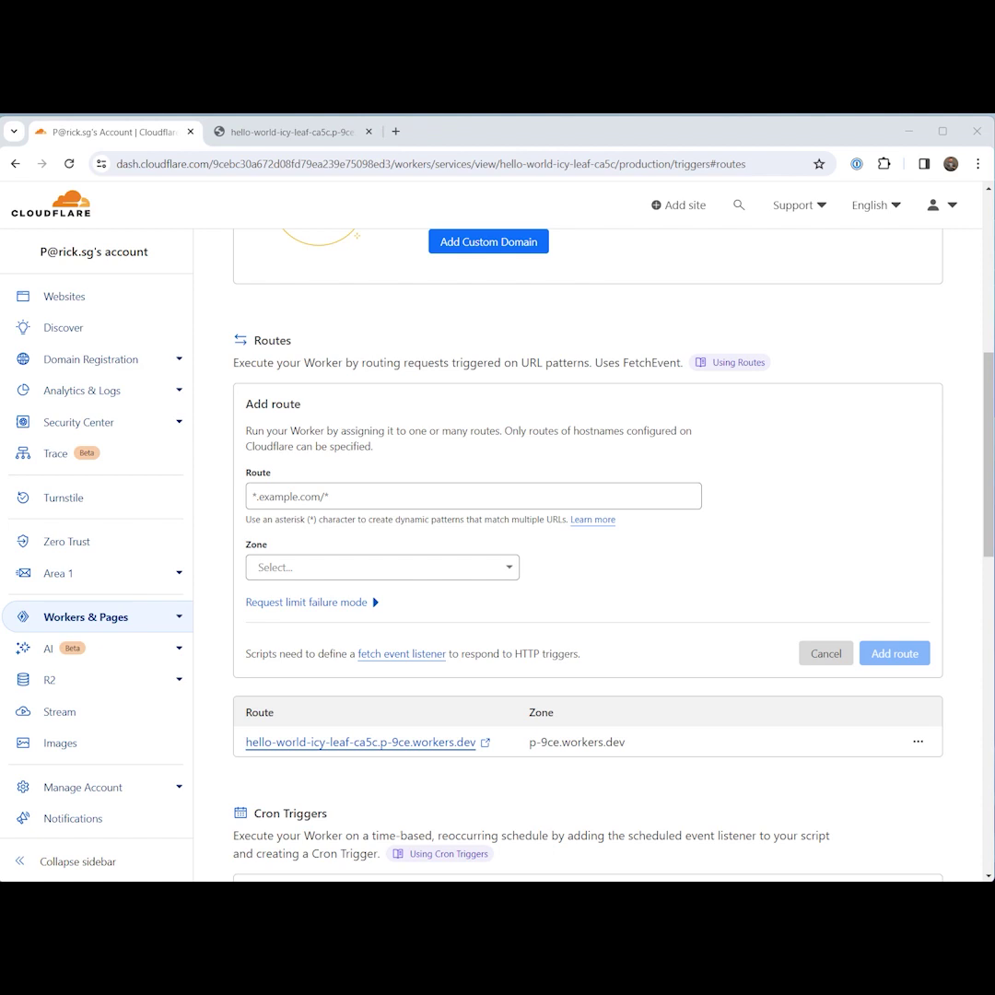
click(443, 486)
text(https://)
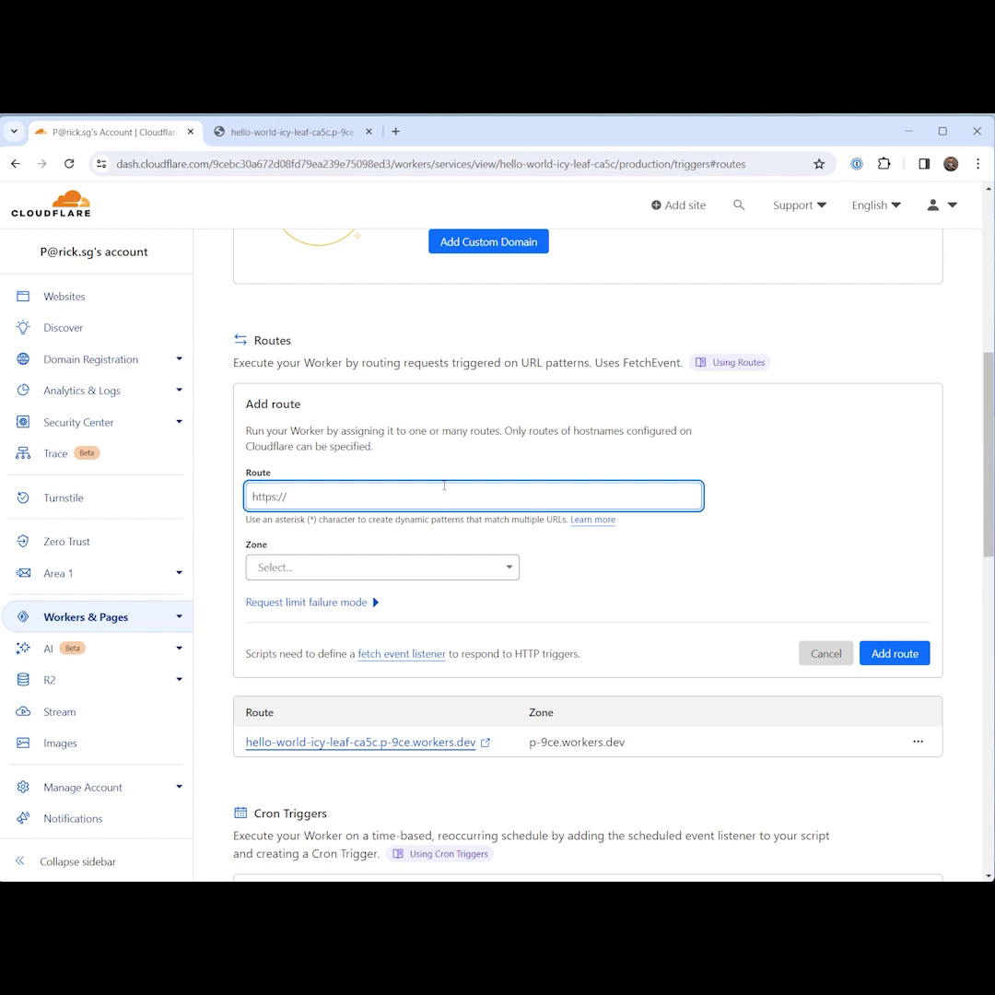
text(mta-st)
text(s.tes)
text(t.coim)
key(BackSpace)
key(BackSpace)
text(m)
click(506, 566)
click(339, 604)
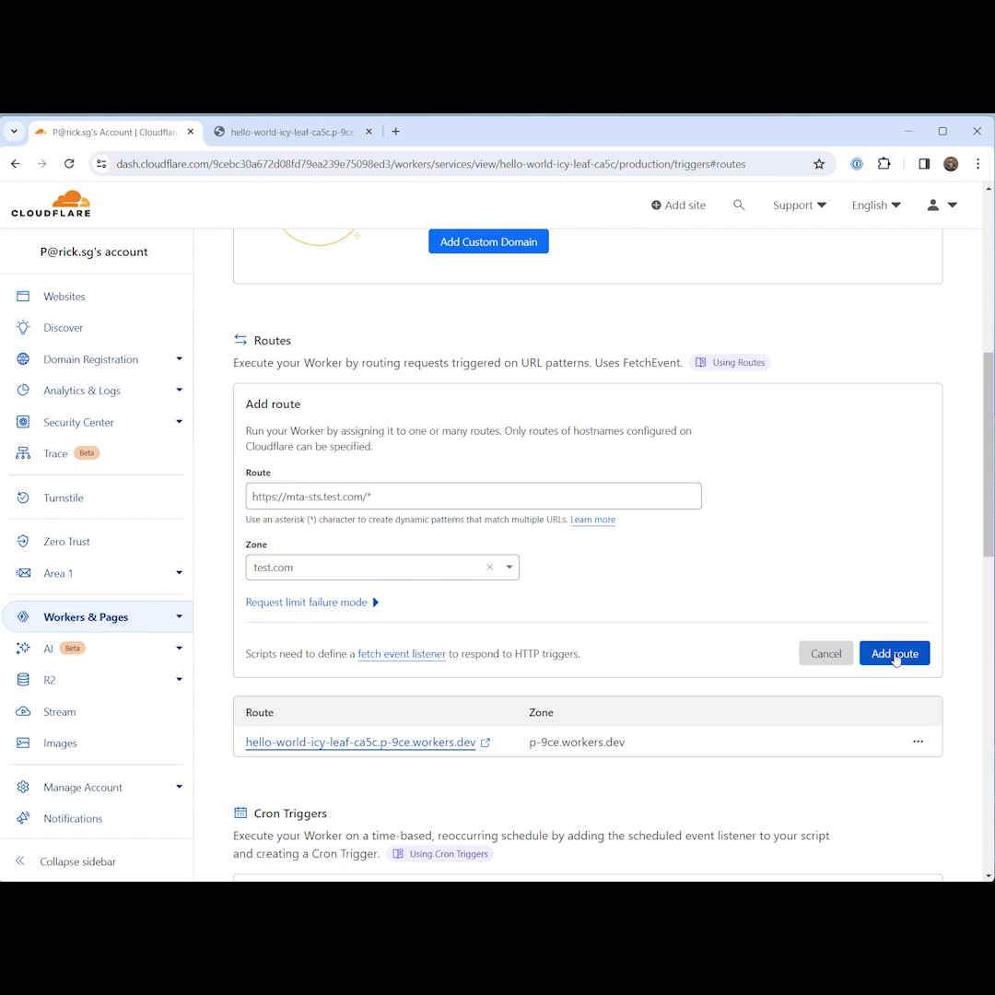
click(895, 654)
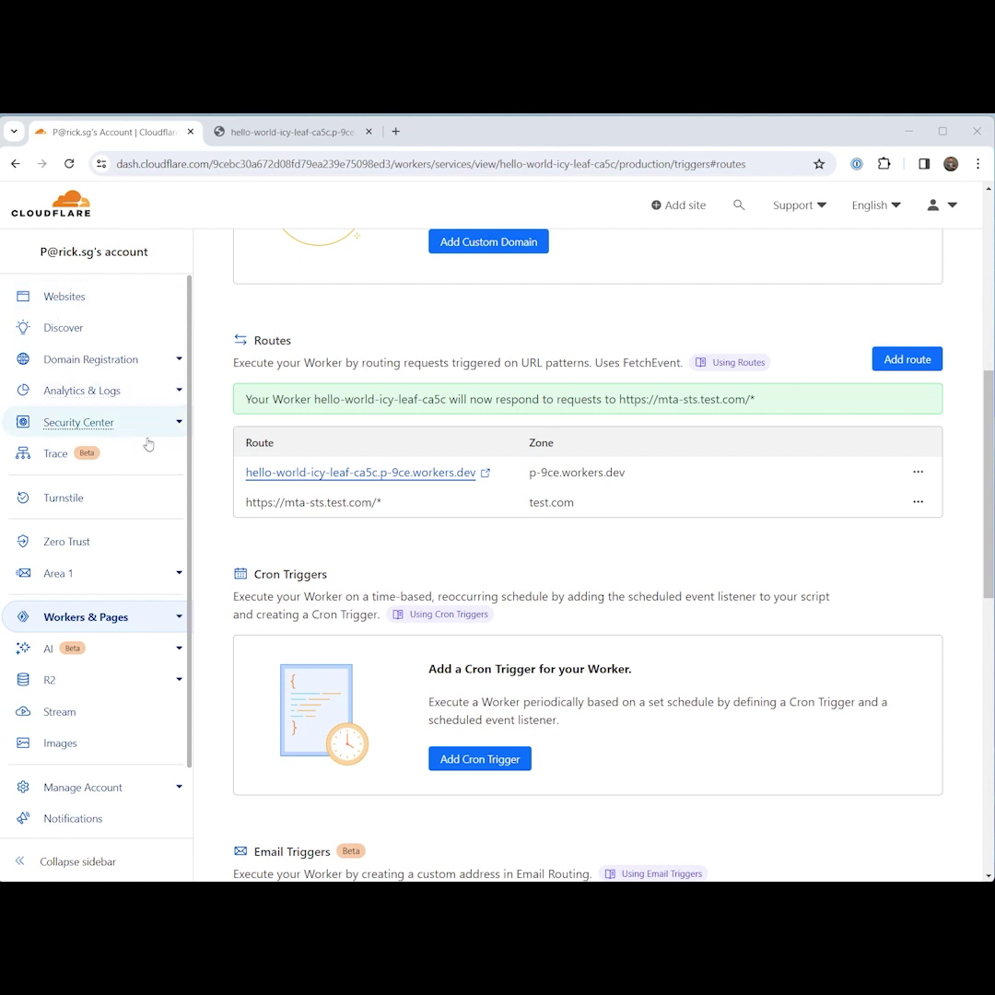
Navigate from the Worker via Websites to test.com's DNS Records page.
scroll(349, 383, up, 6)
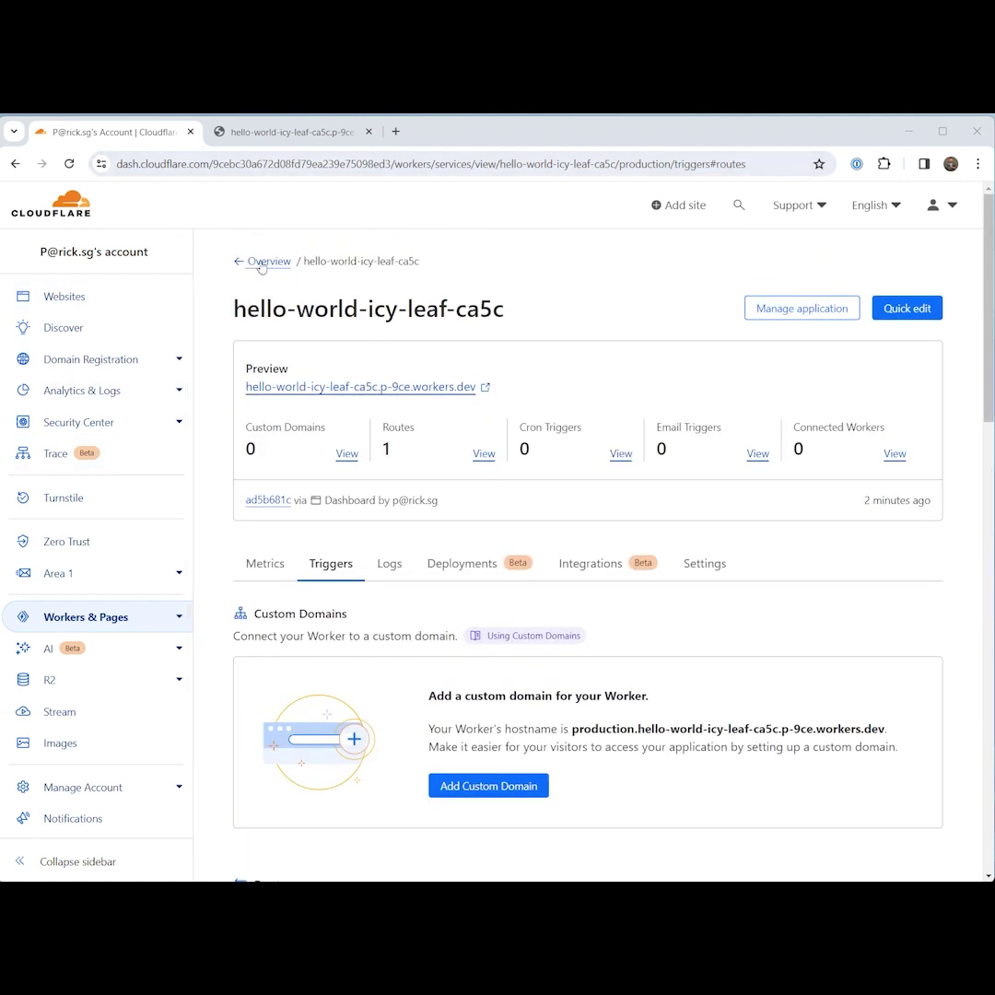
click(262, 263)
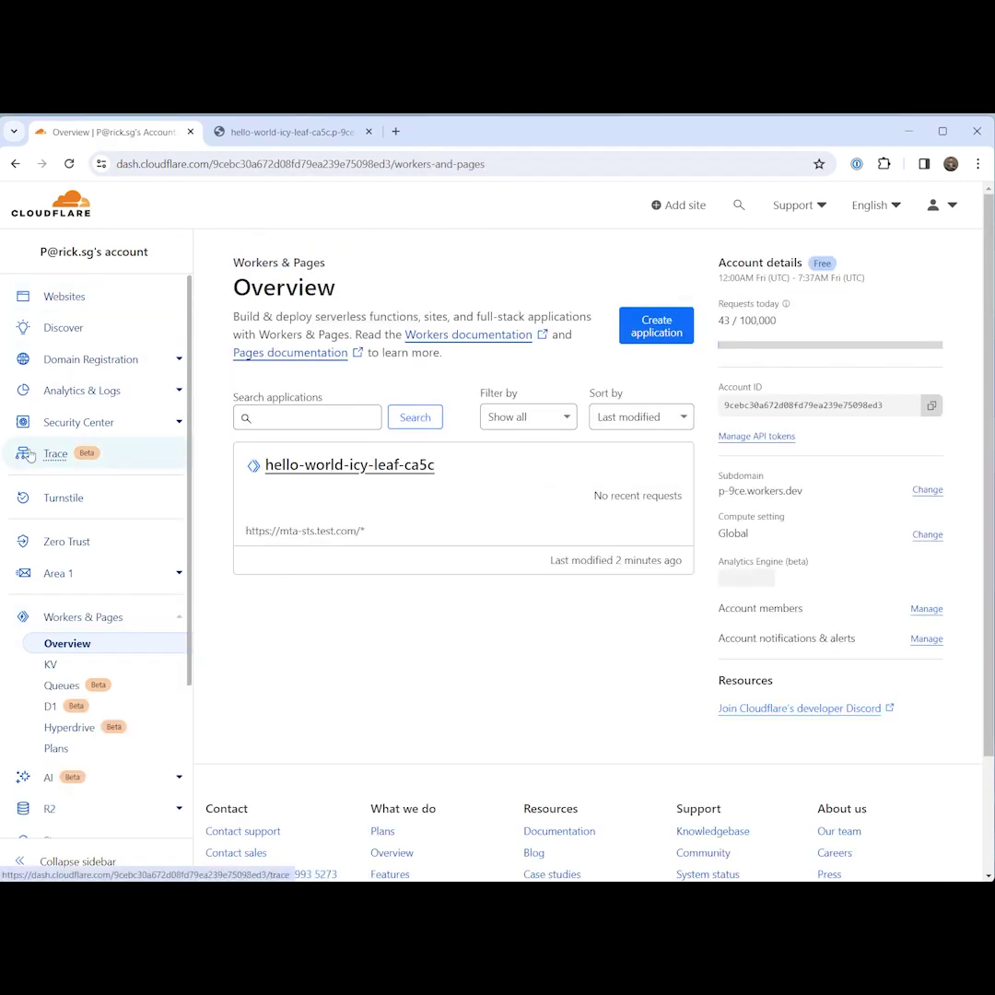
click(56, 297)
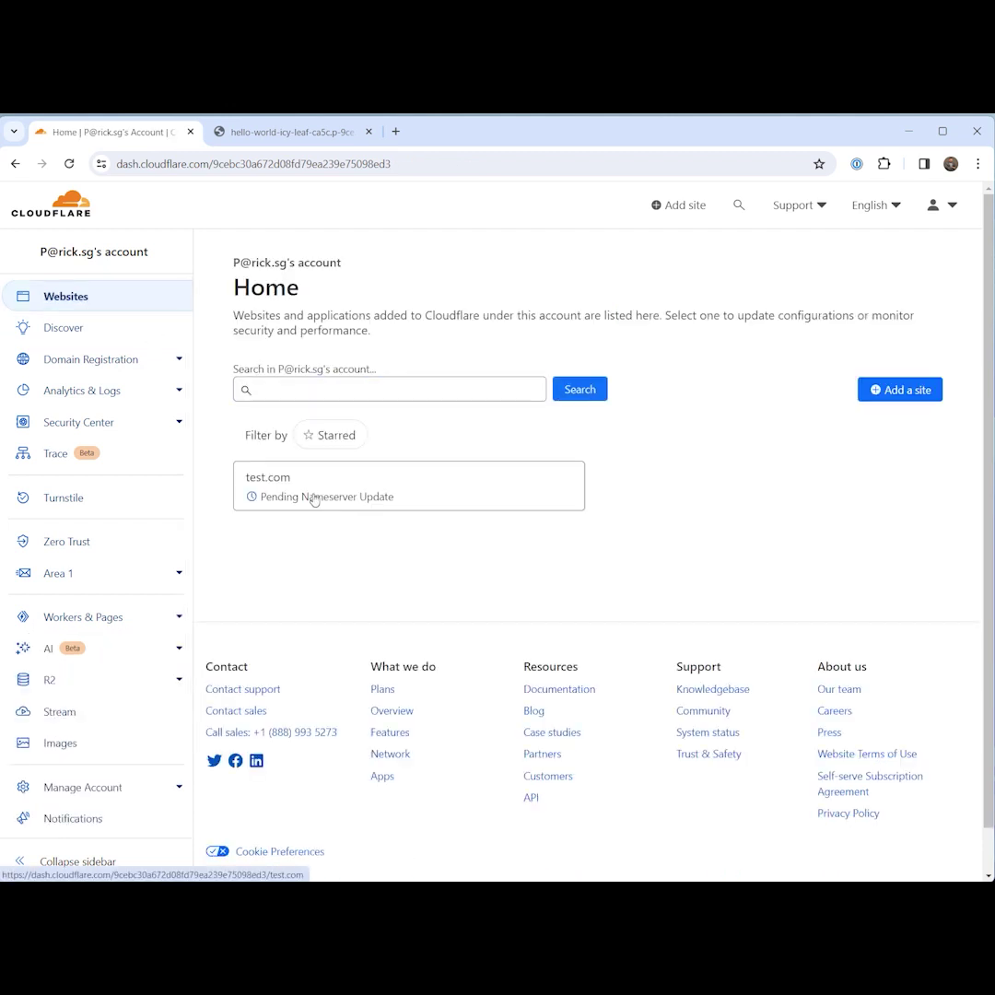
click(313, 498)
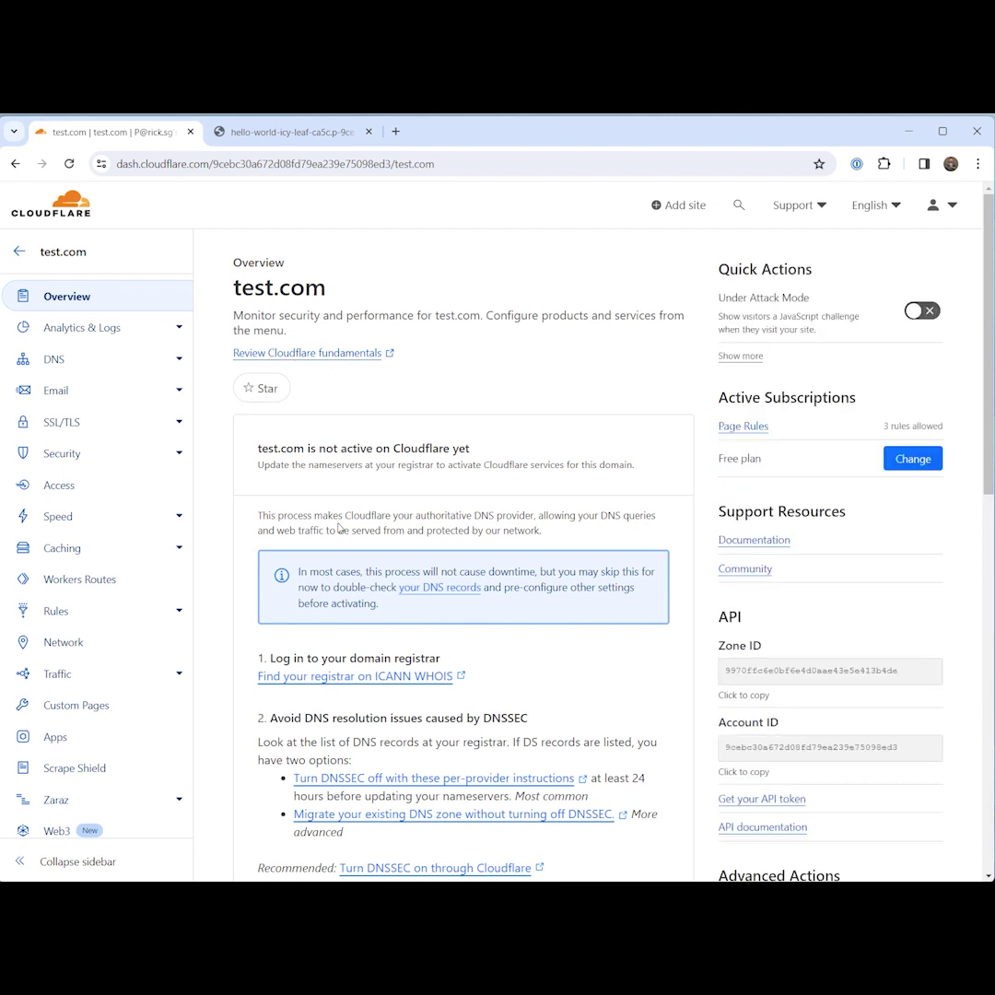
click(55, 360)
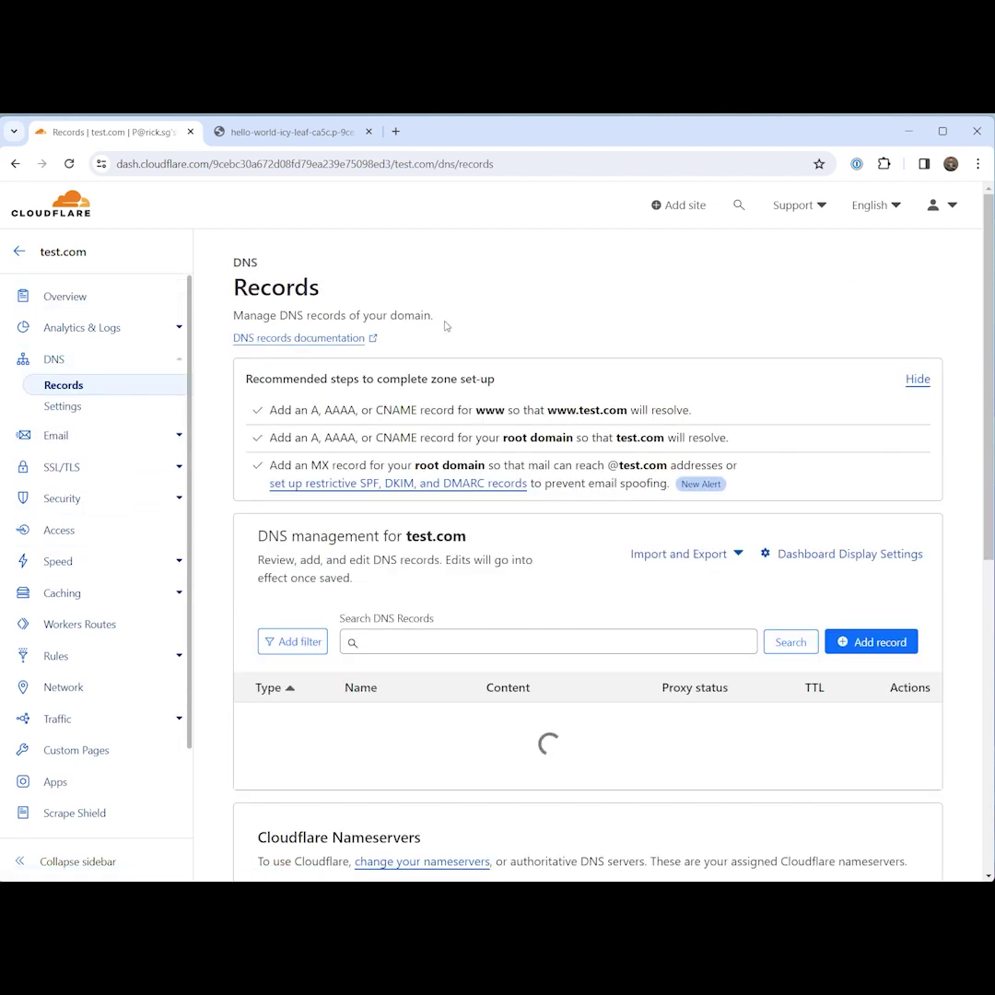
Start a new CNAME record named mta-sts.
scroll(621, 599, down, 1)
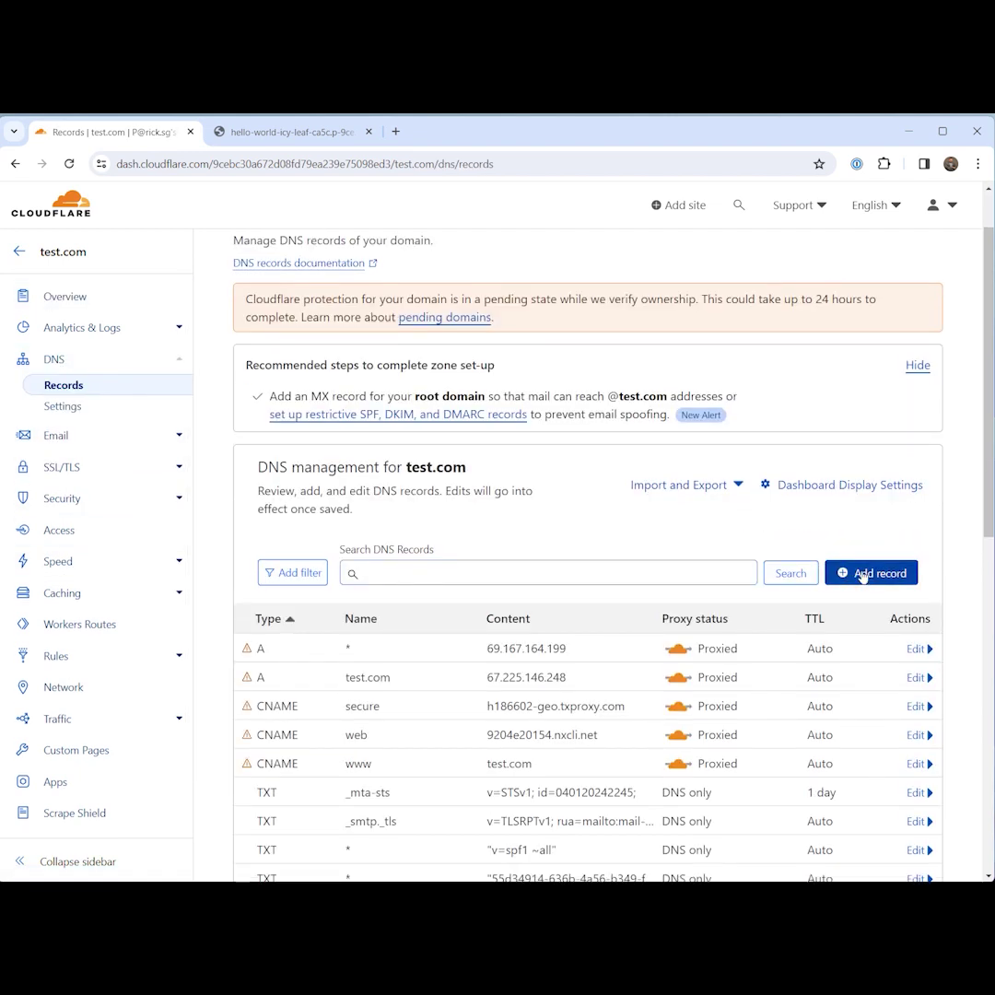
click(859, 573)
click(309, 670)
scroll(319, 784, down, 2)
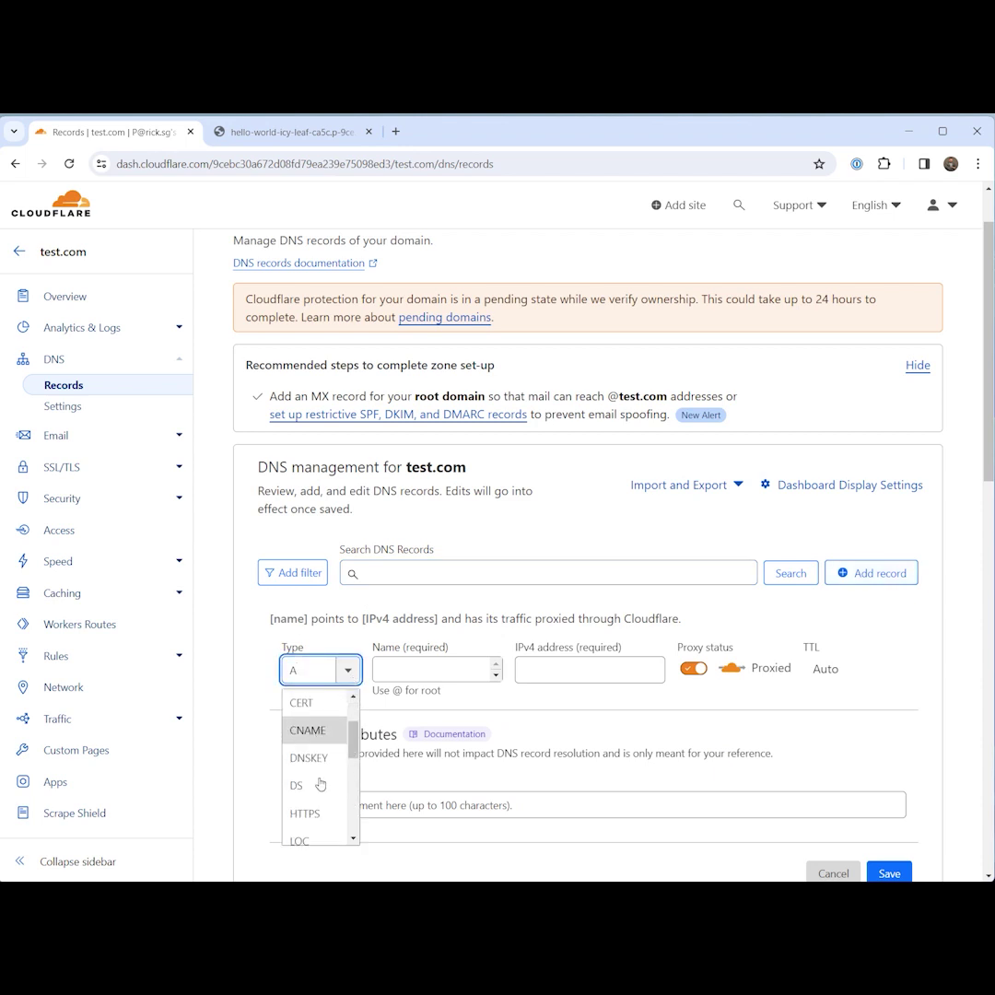
scroll(319, 784, up, 2)
click(311, 812)
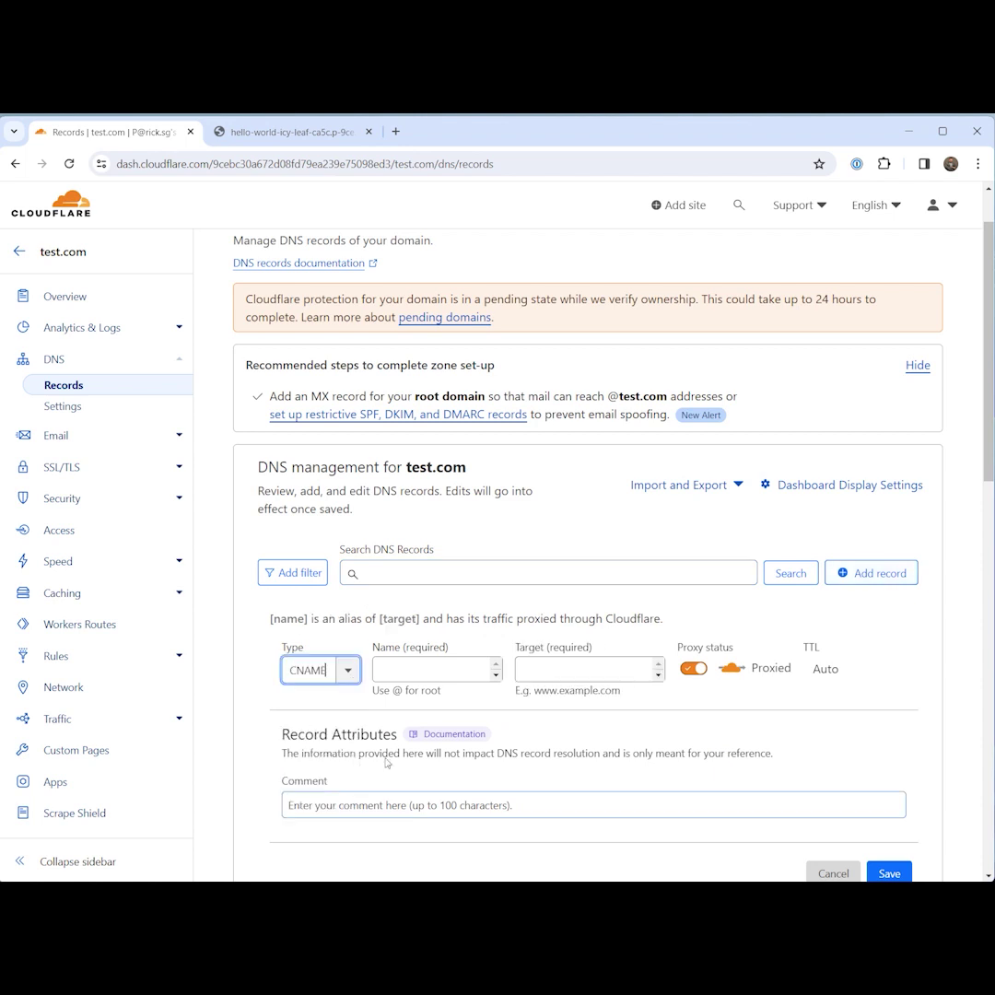
click(462, 670)
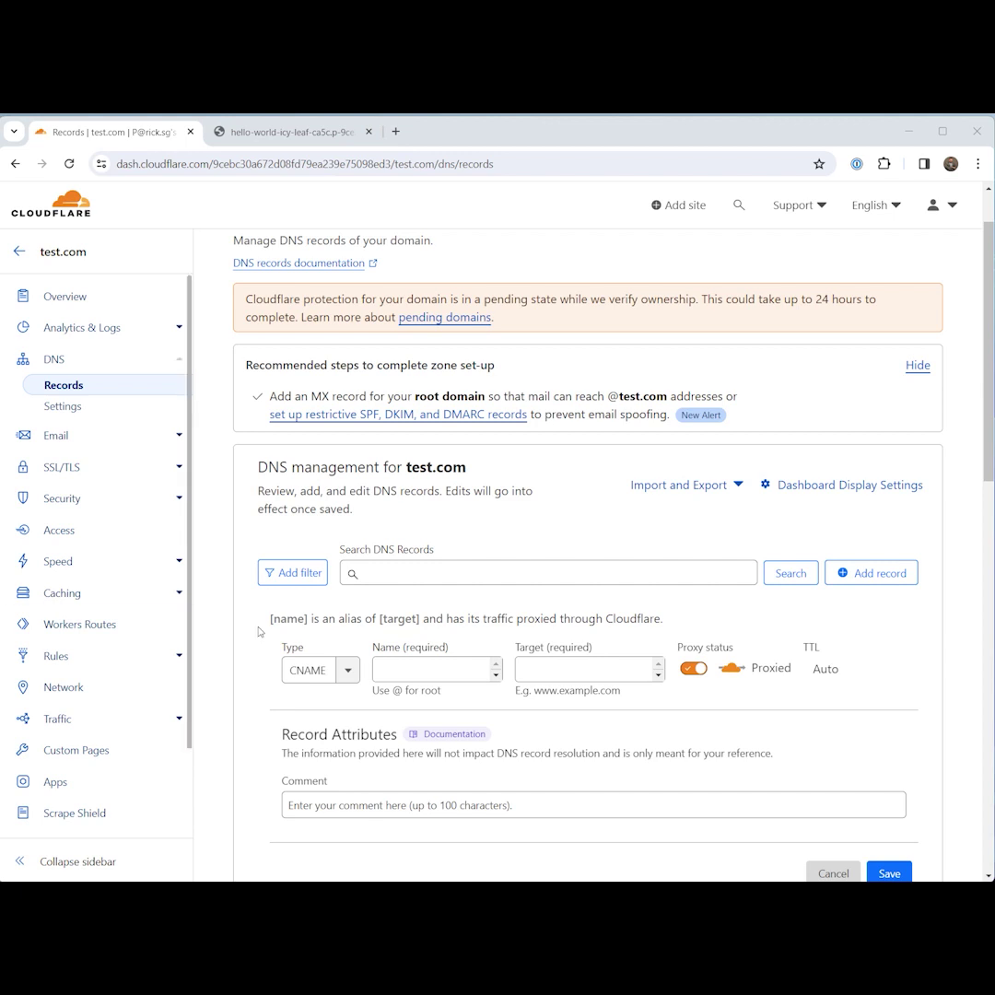
click(408, 668)
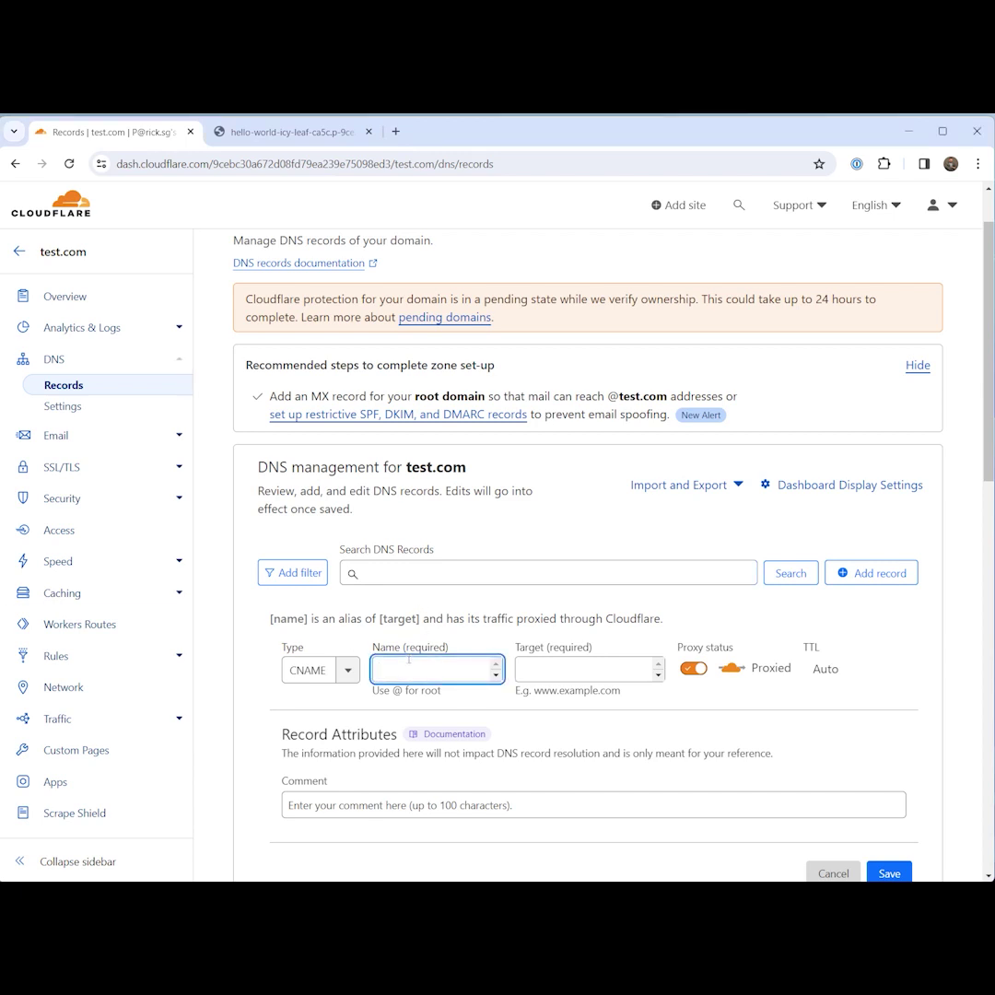
text(mta-sts)
Target it at hello-world-icy-leaf-ca5c.p-9ce.workers.dev as DNS only and save it.
click(573, 673)
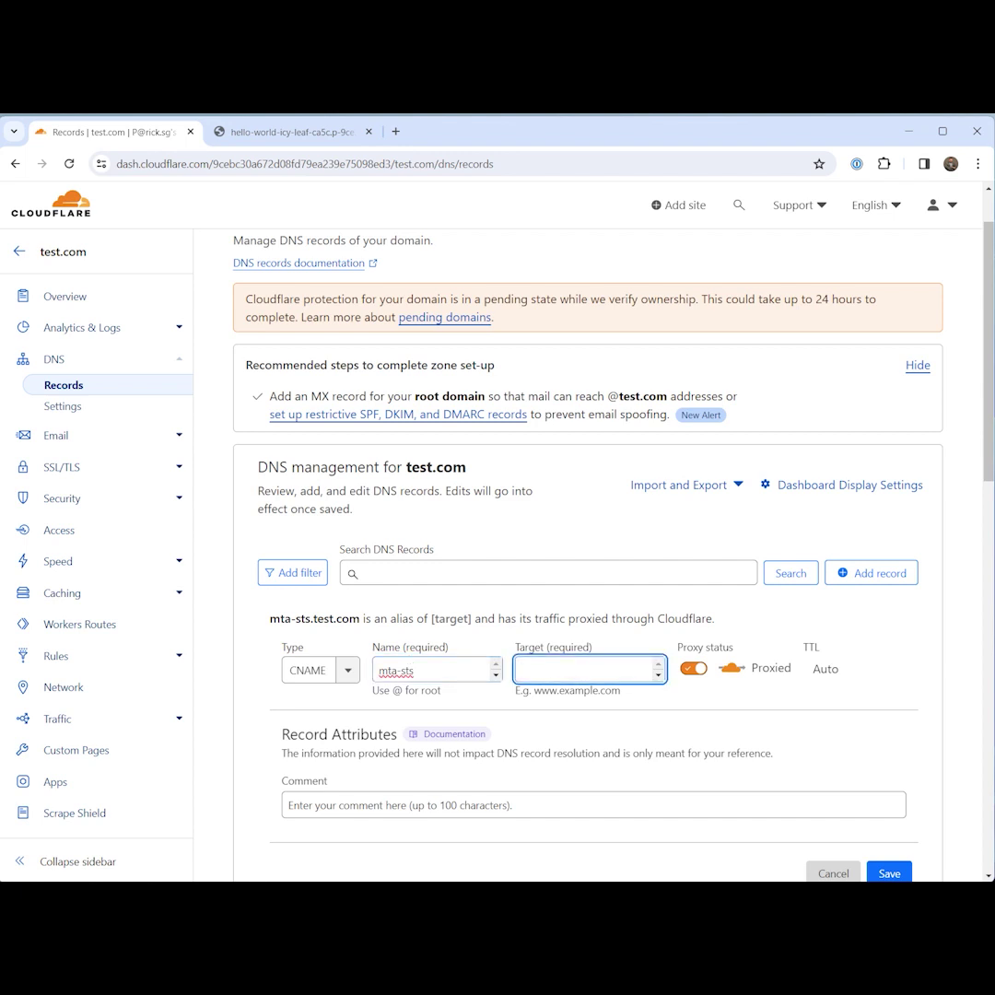
key(alt+Tab)
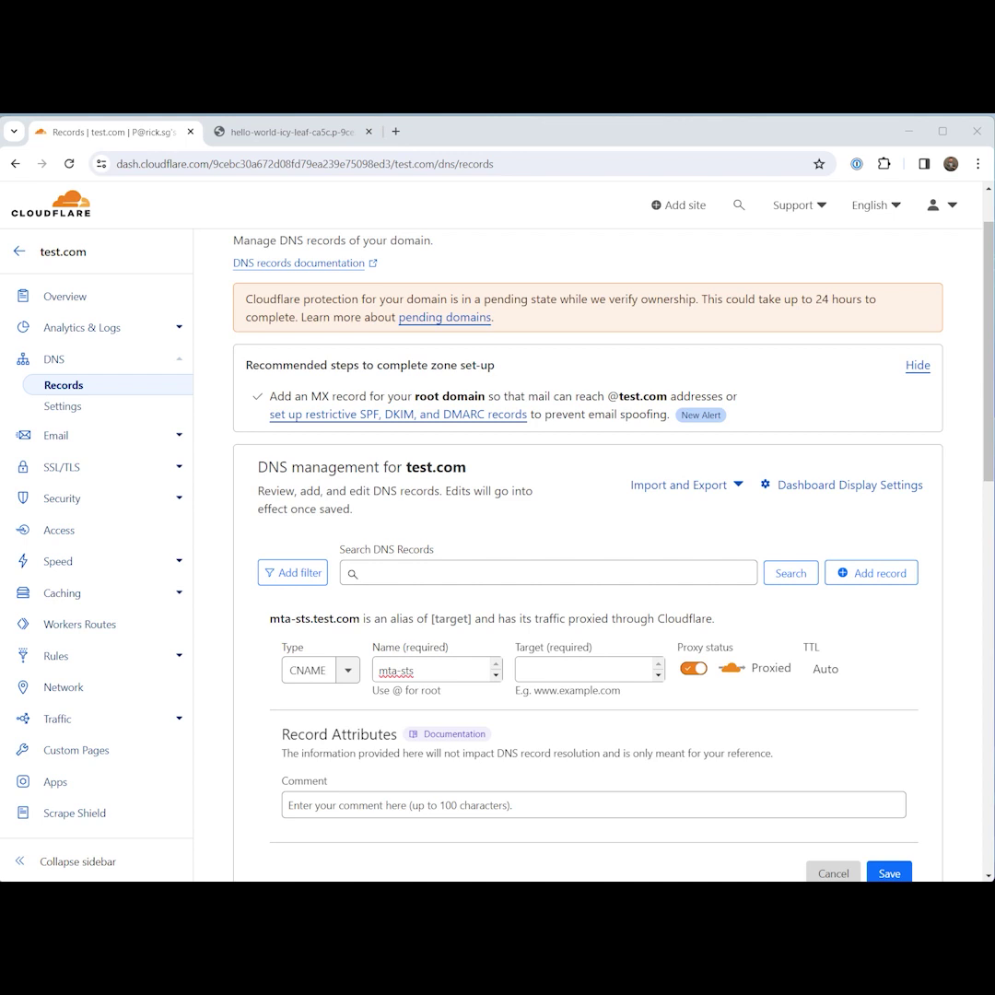
click(277, 132)
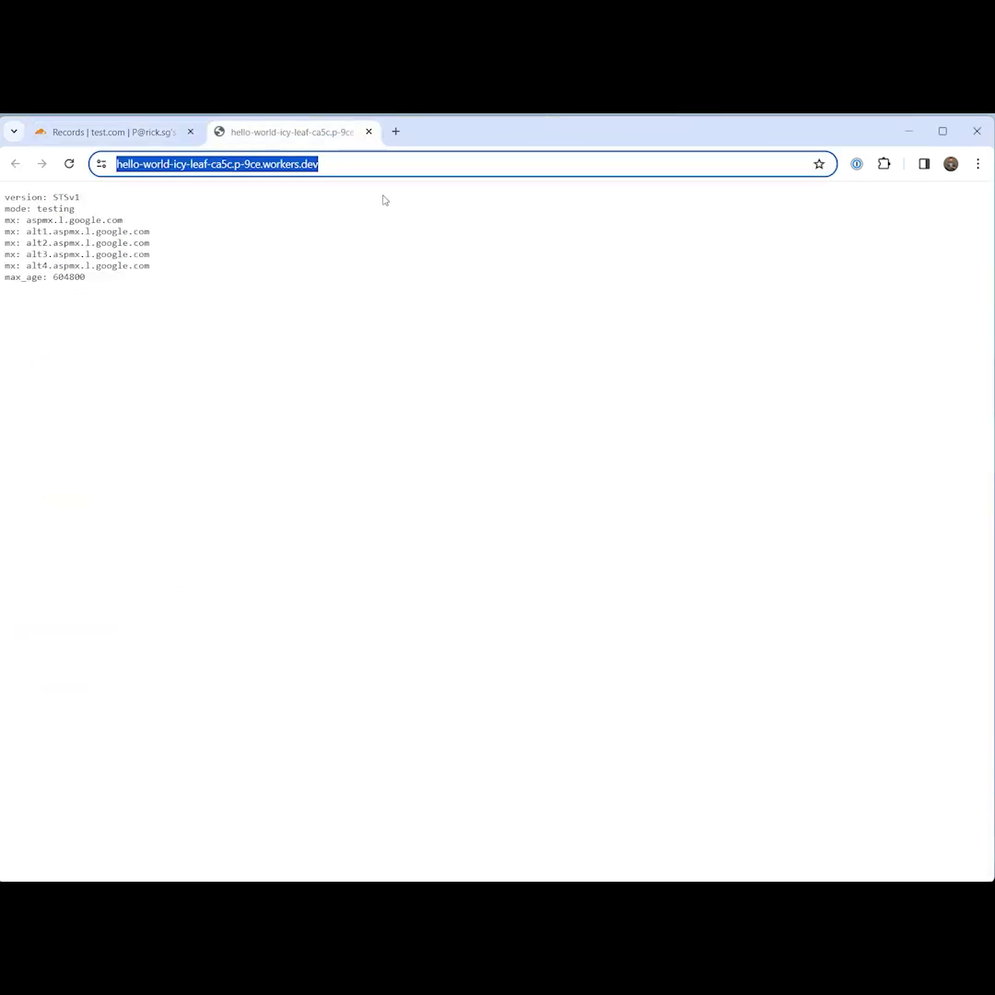
click(145, 132)
text(hello-world-icy-leaf-ca5c.p-9ce.workers.dev)
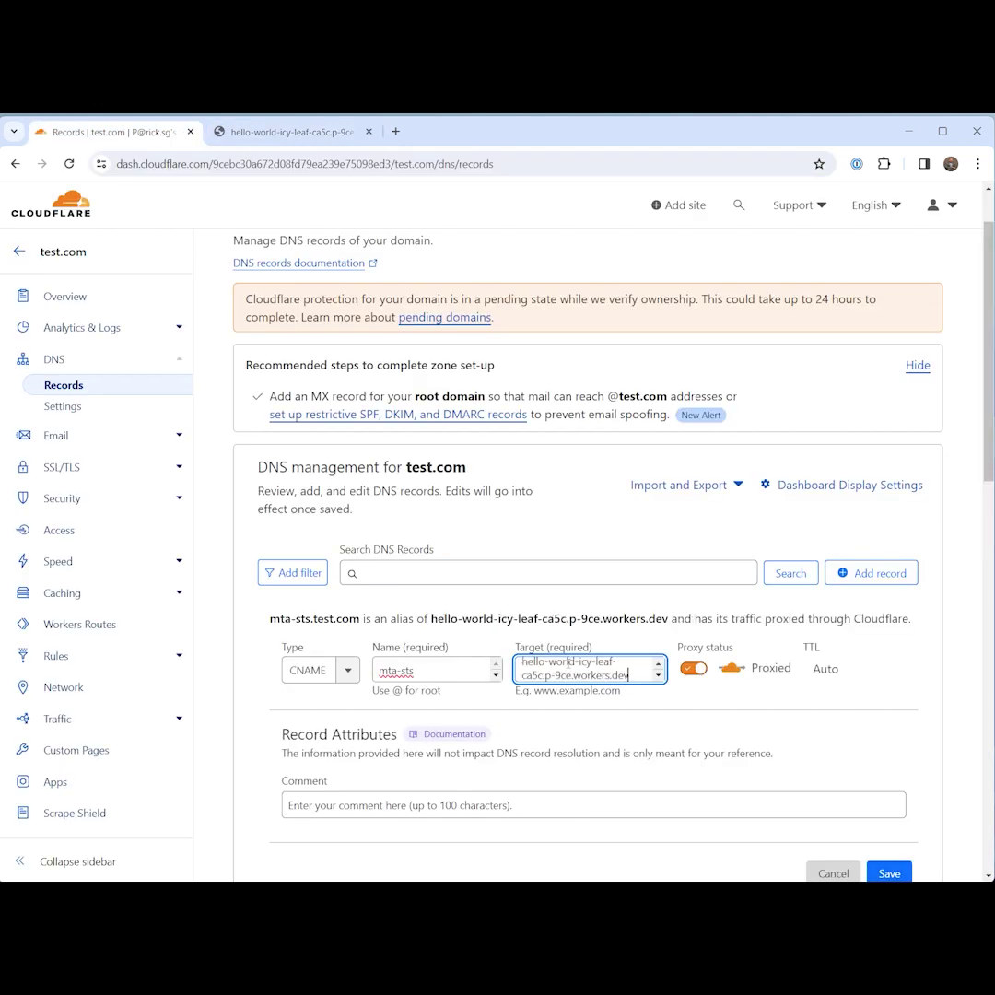
click(265, 134)
click(111, 131)
click(693, 668)
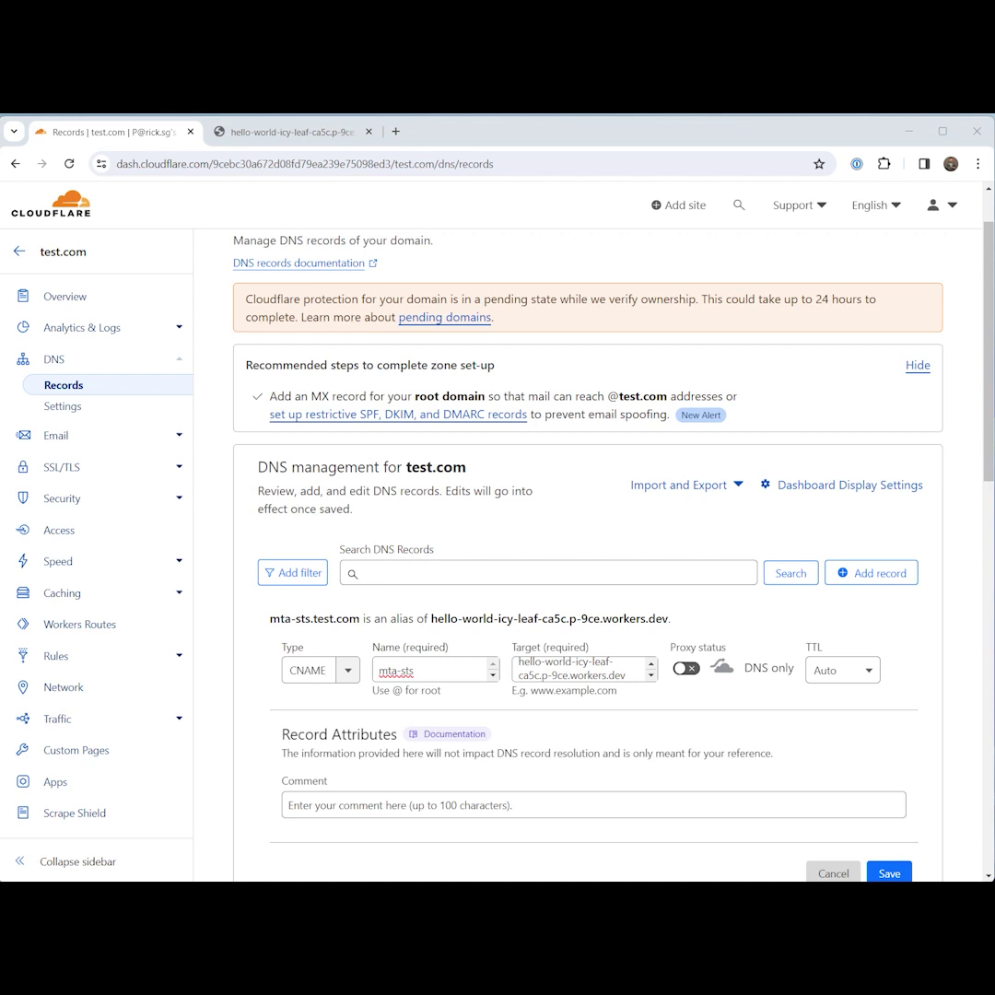
scroll(766, 566, down, 3)
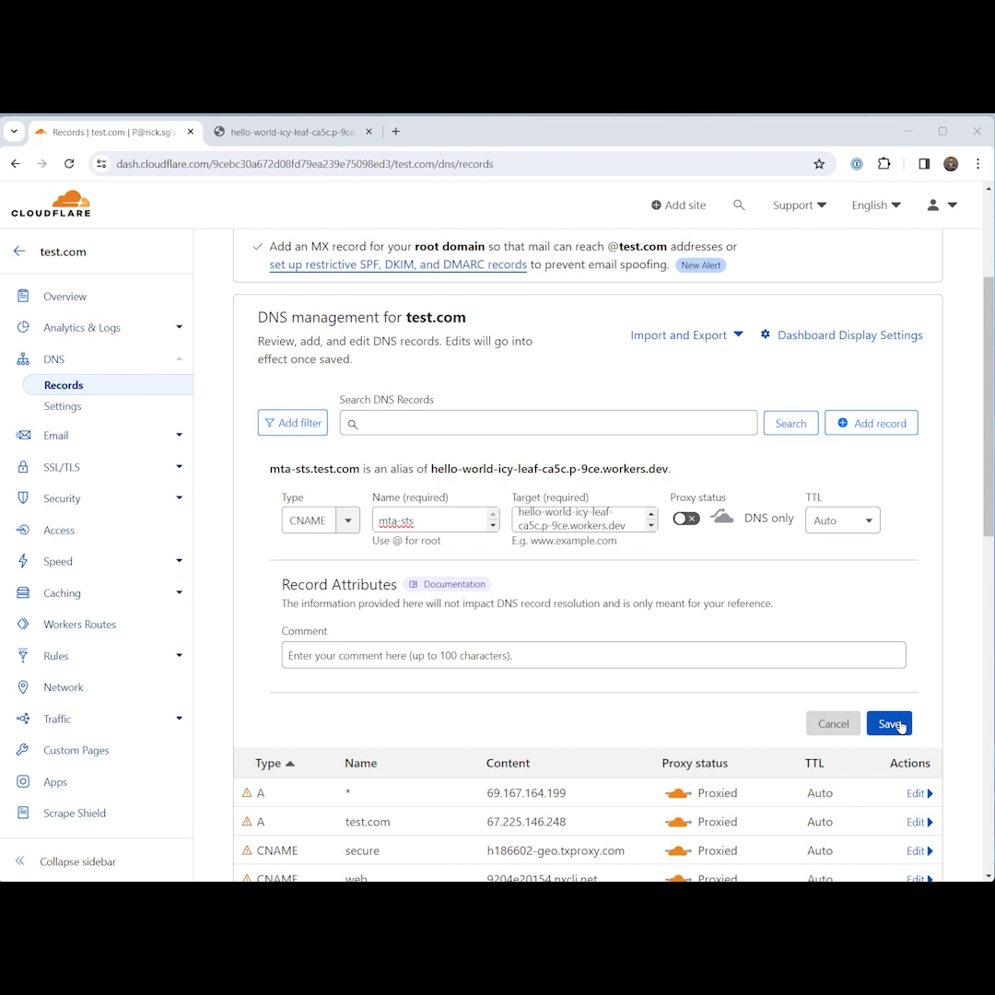
click(889, 724)
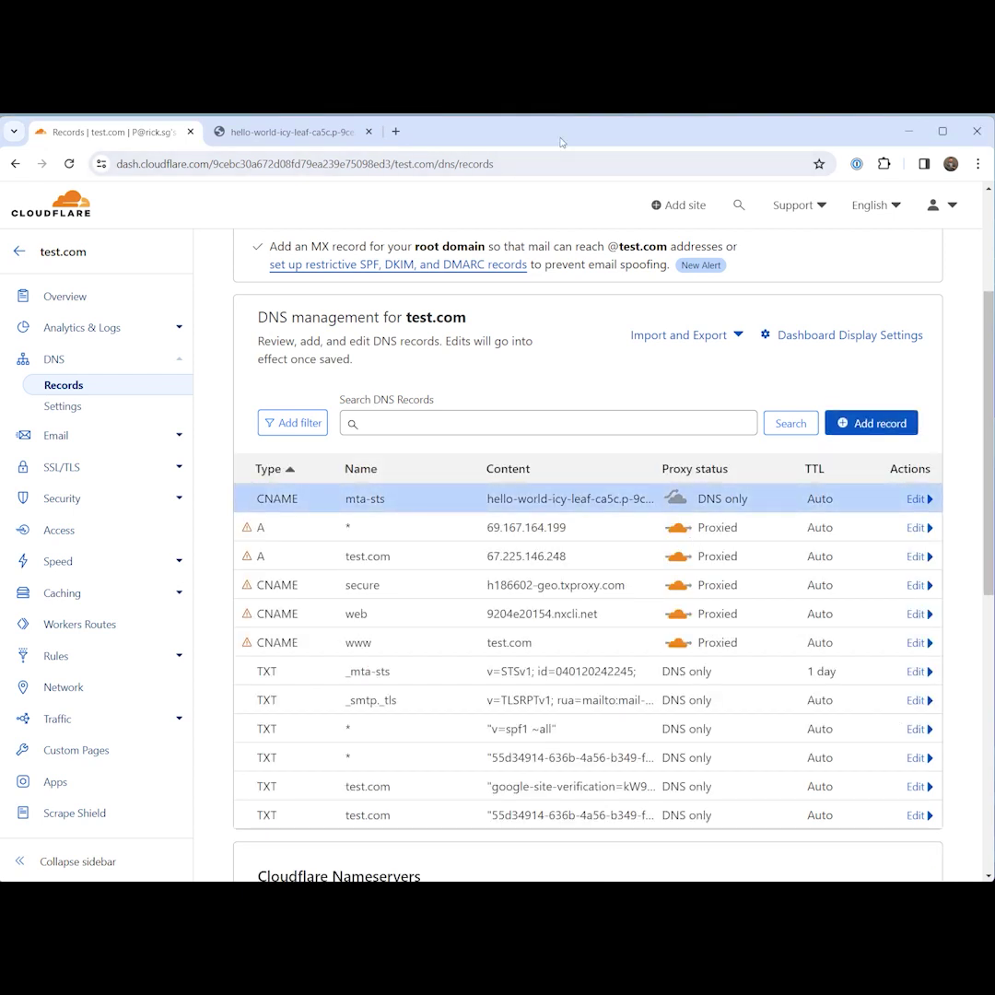
click(291, 132)
Open Chrome Developer tools on the worker's policy page and widen the page beside the dock.
click(363, 166)
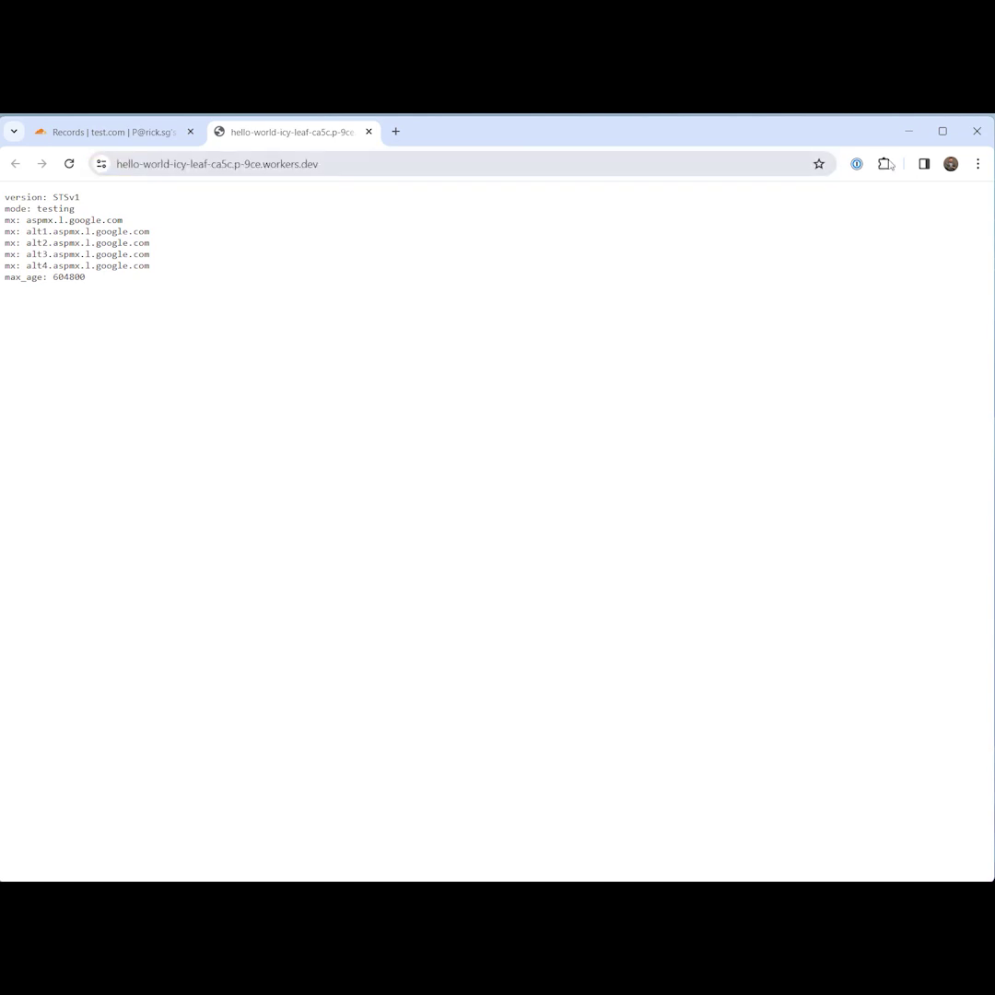
click(977, 164)
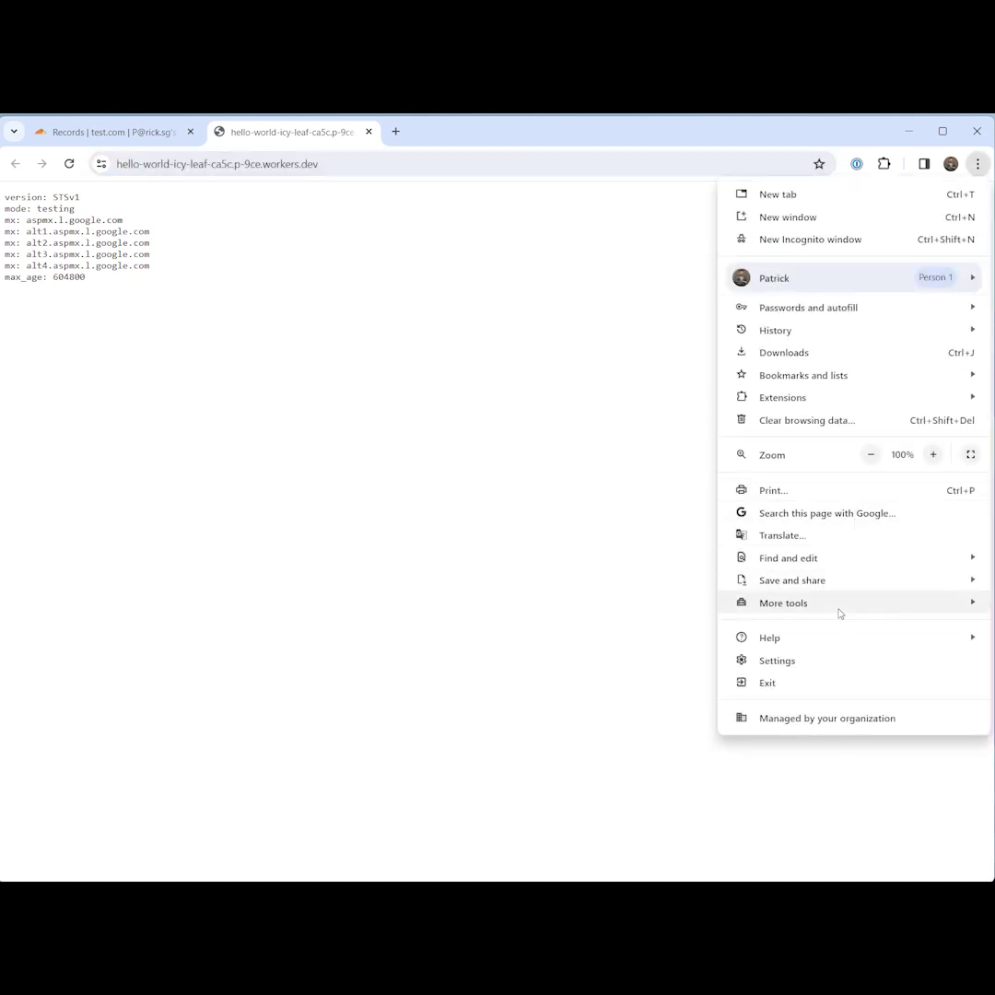
mouse_move(840, 610)
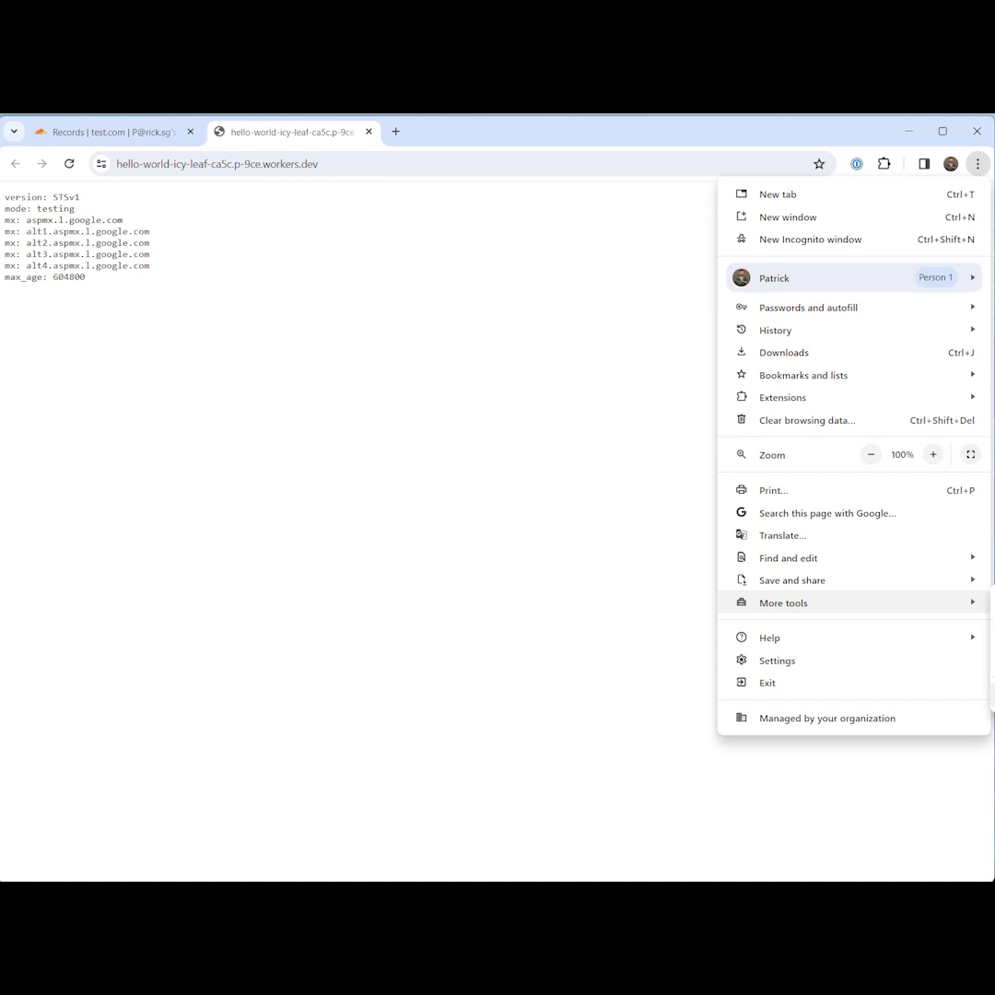
click(983, 692)
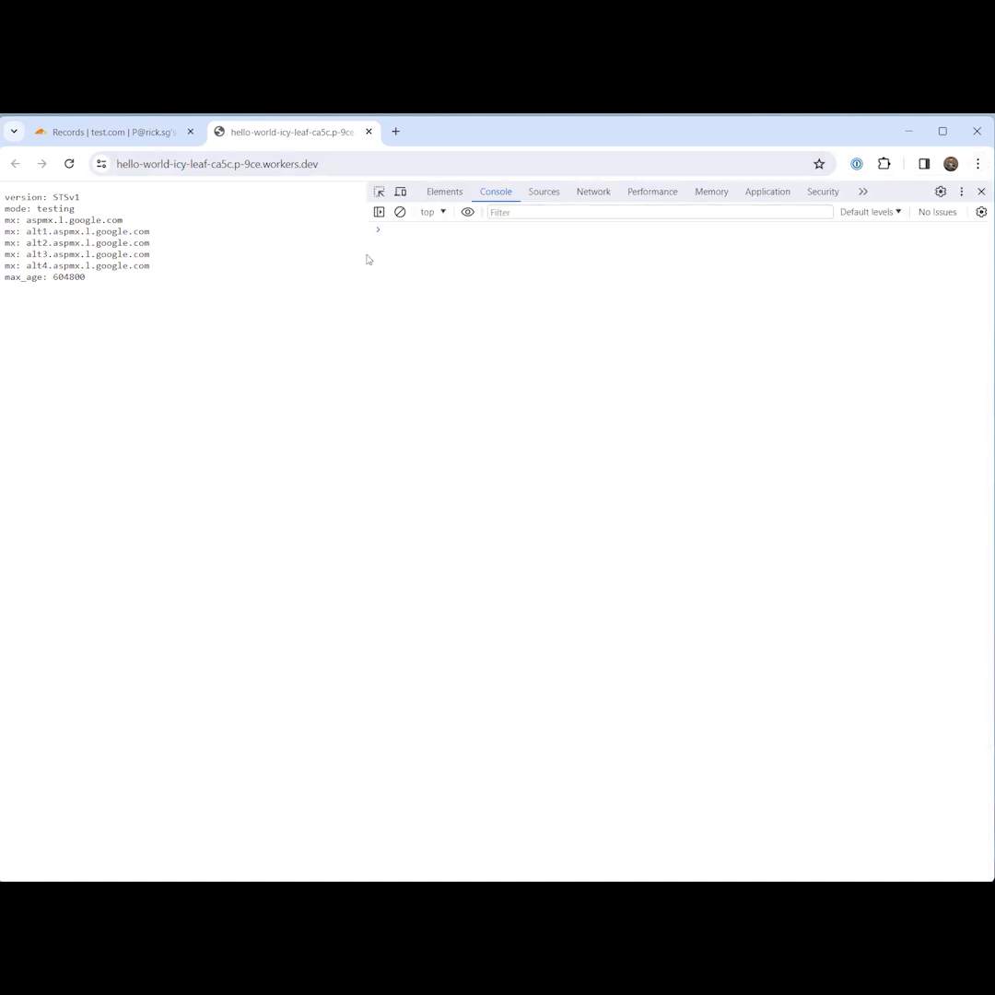
drag(368, 258, 608, 302)
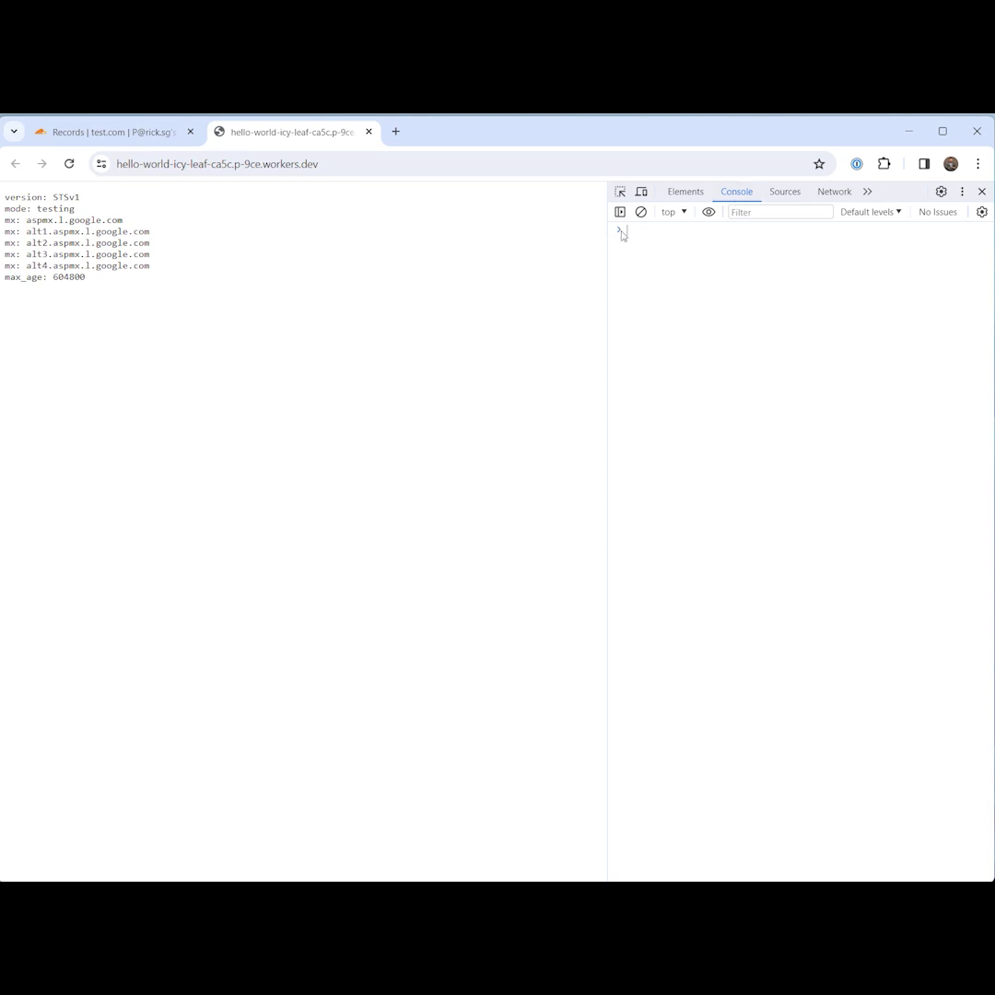
Reload the policy page and review Elements, Sources and Network, confirming both requests return 200.
click(378, 167)
key(Return)
click(685, 192)
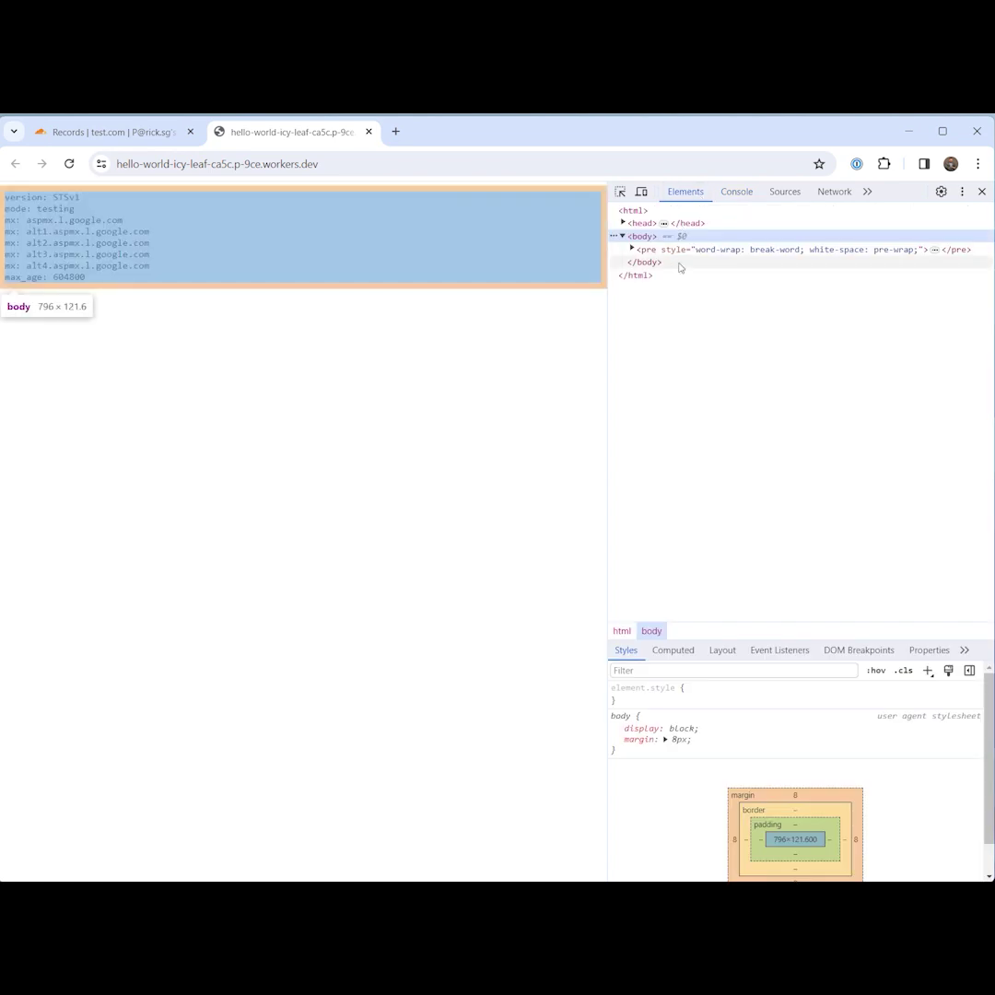
click(781, 192)
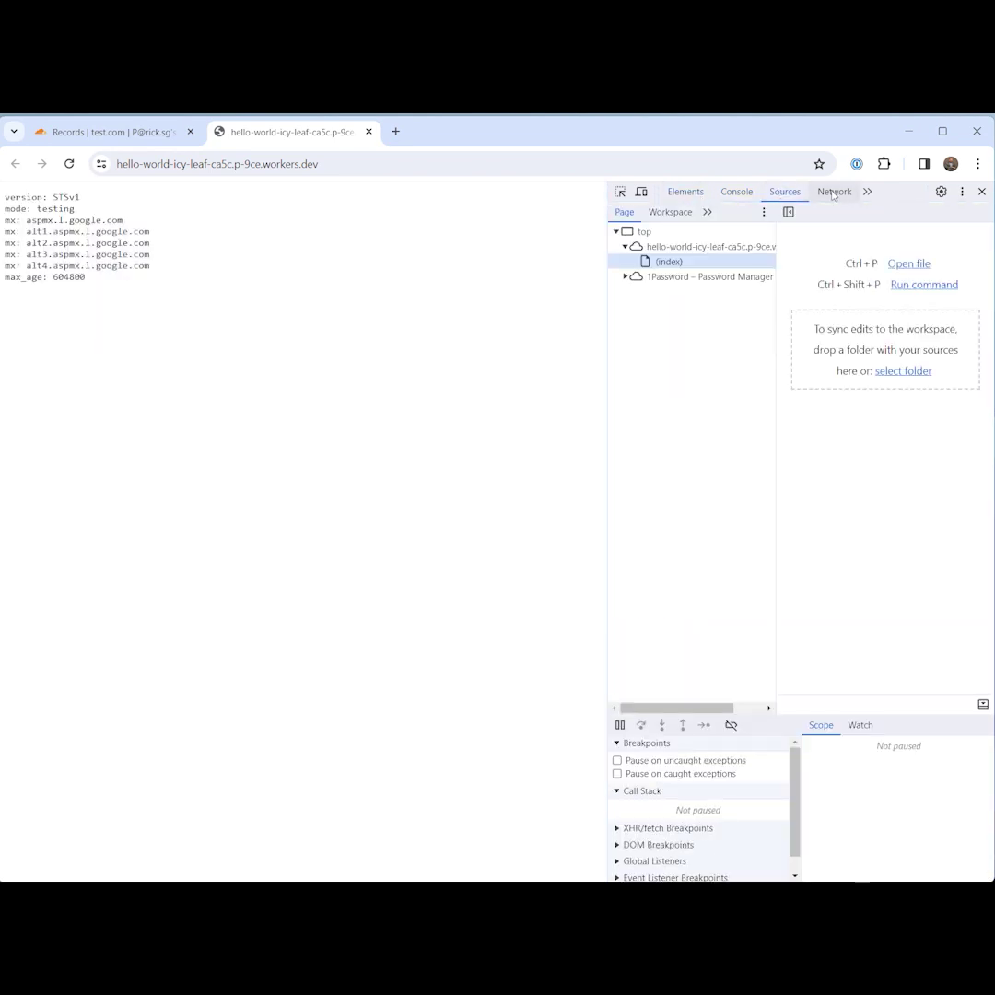
click(825, 195)
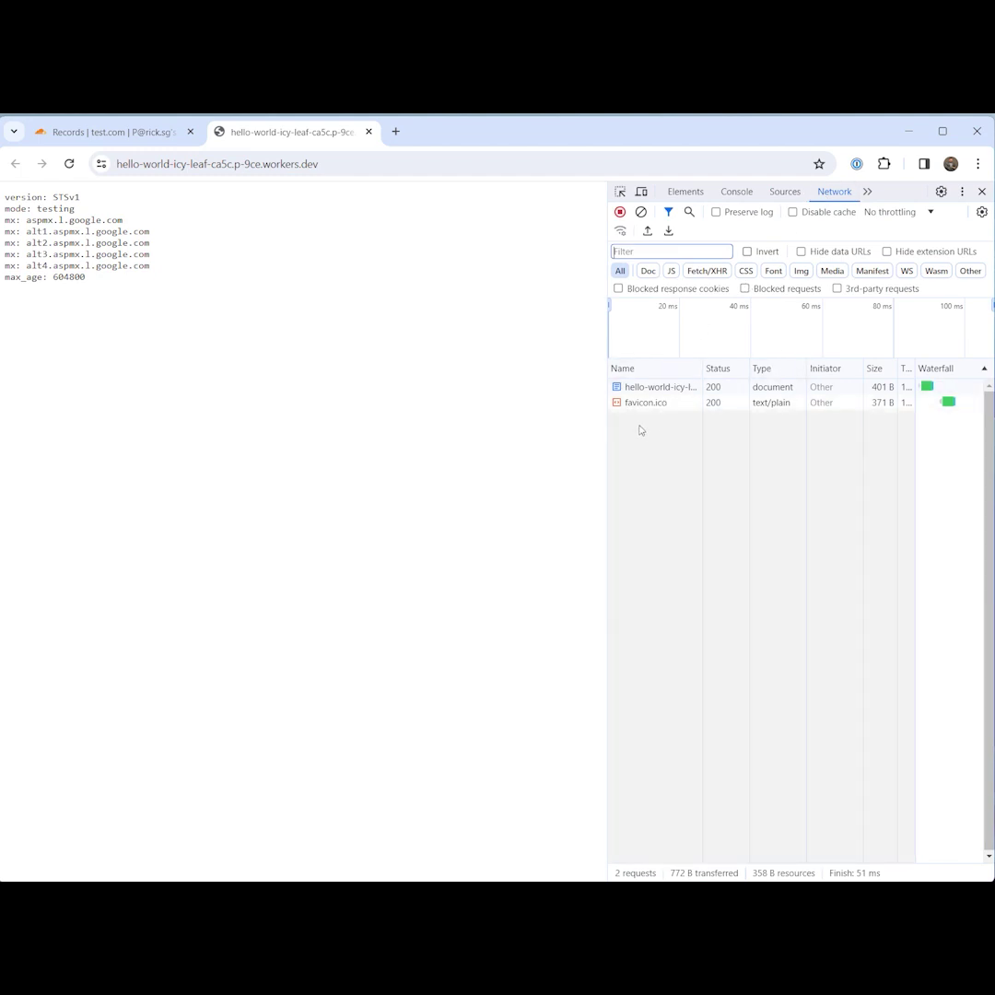
mouse_move(954, 406)
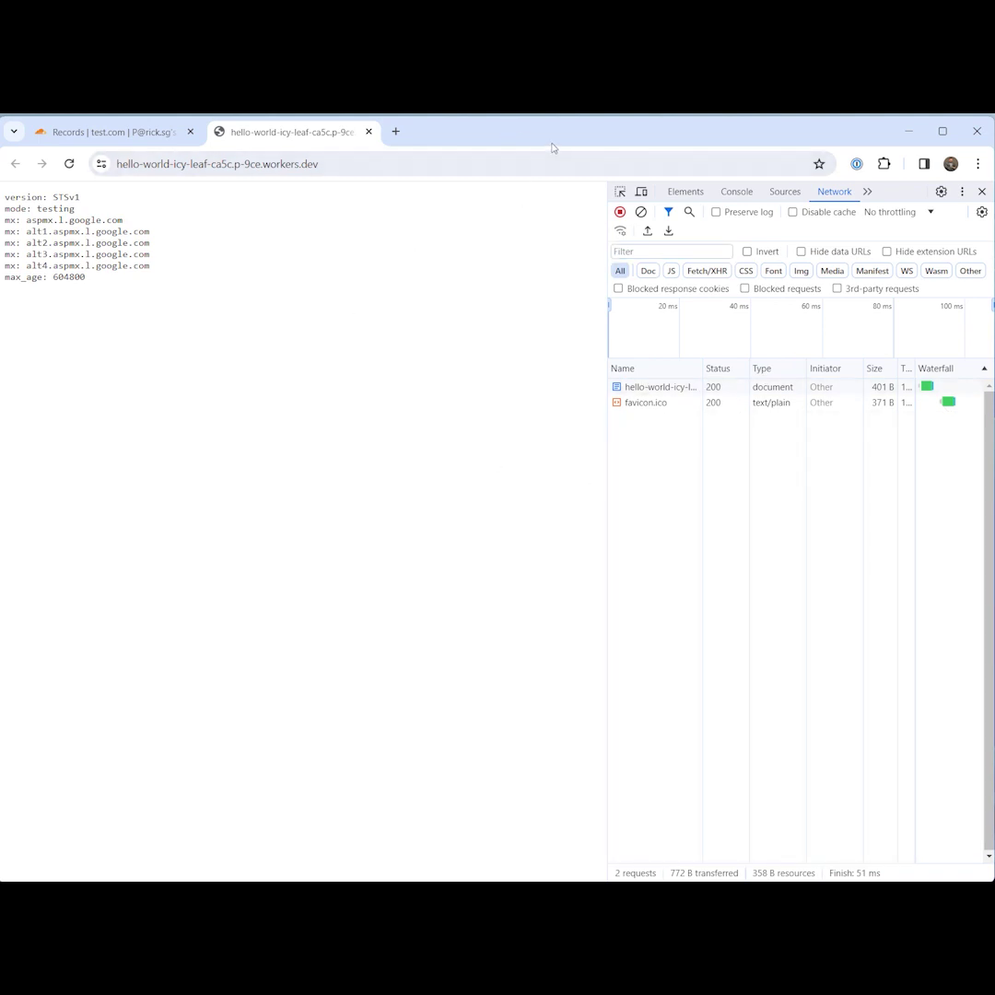
click(395, 132)
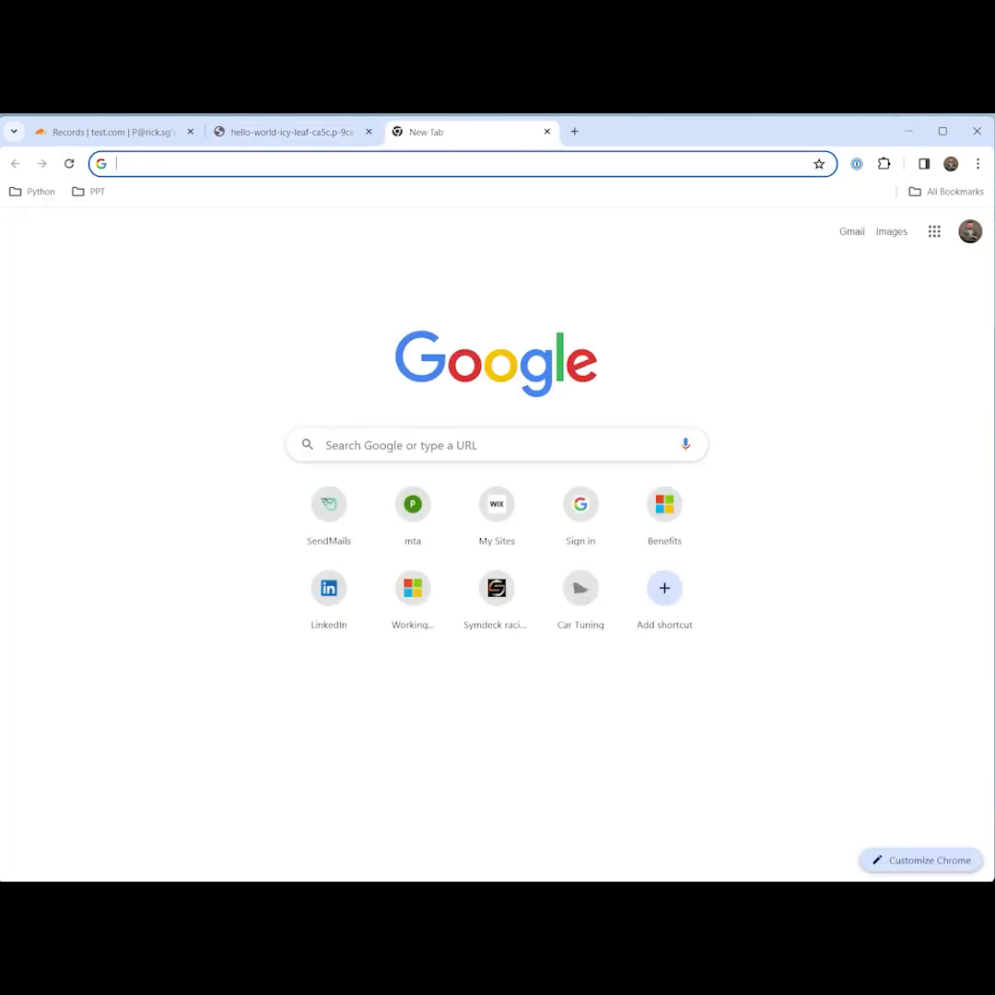
Go to mailhardener.com/tools and open the MTA-STS validator.
click(352, 168)
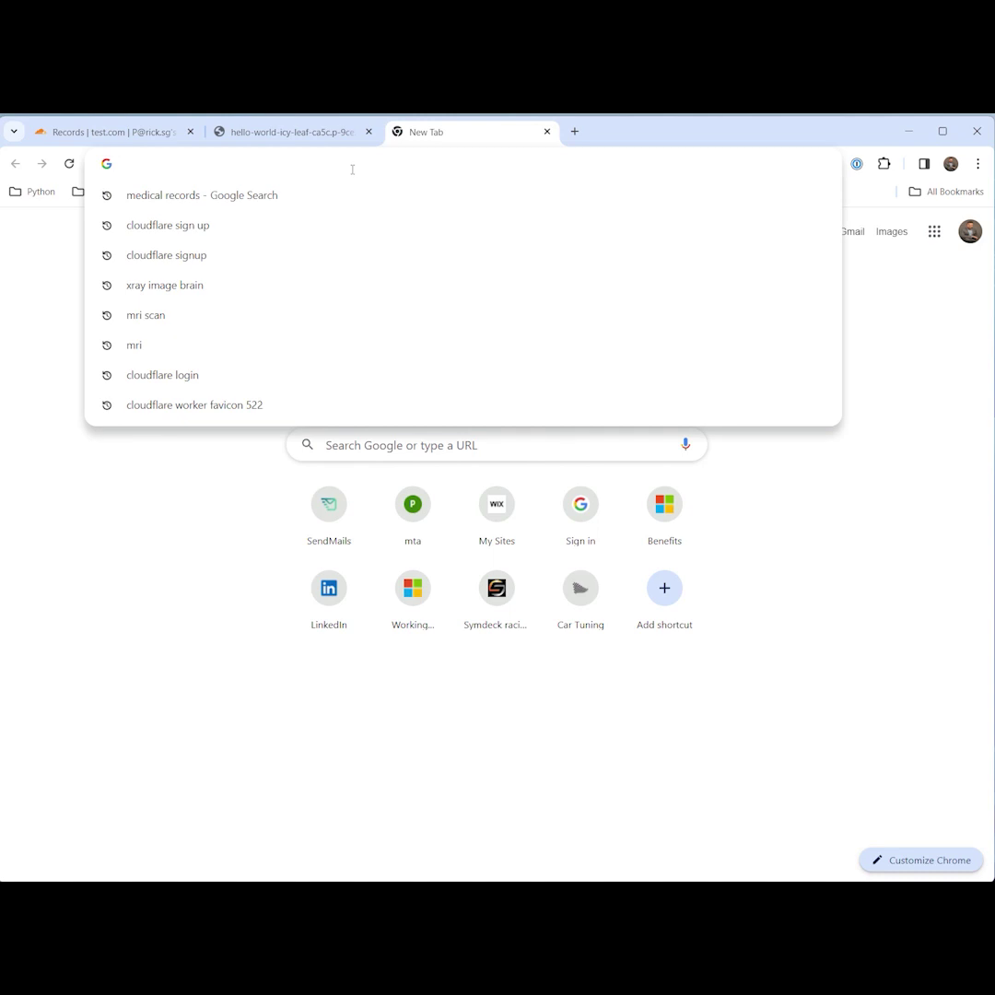
text(https://www.mailhardener.com/tools/)
key(Return)
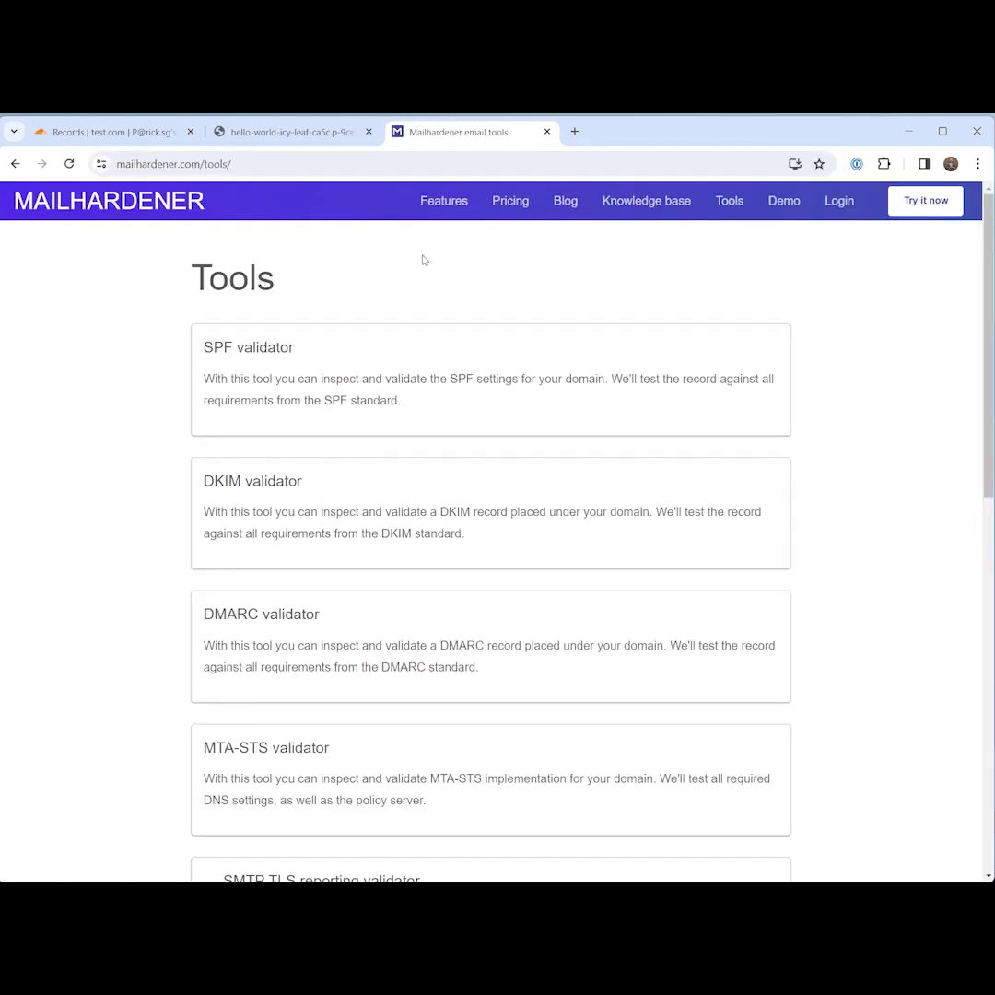
scroll(402, 455, down, 3)
scroll(292, 528, down, 3)
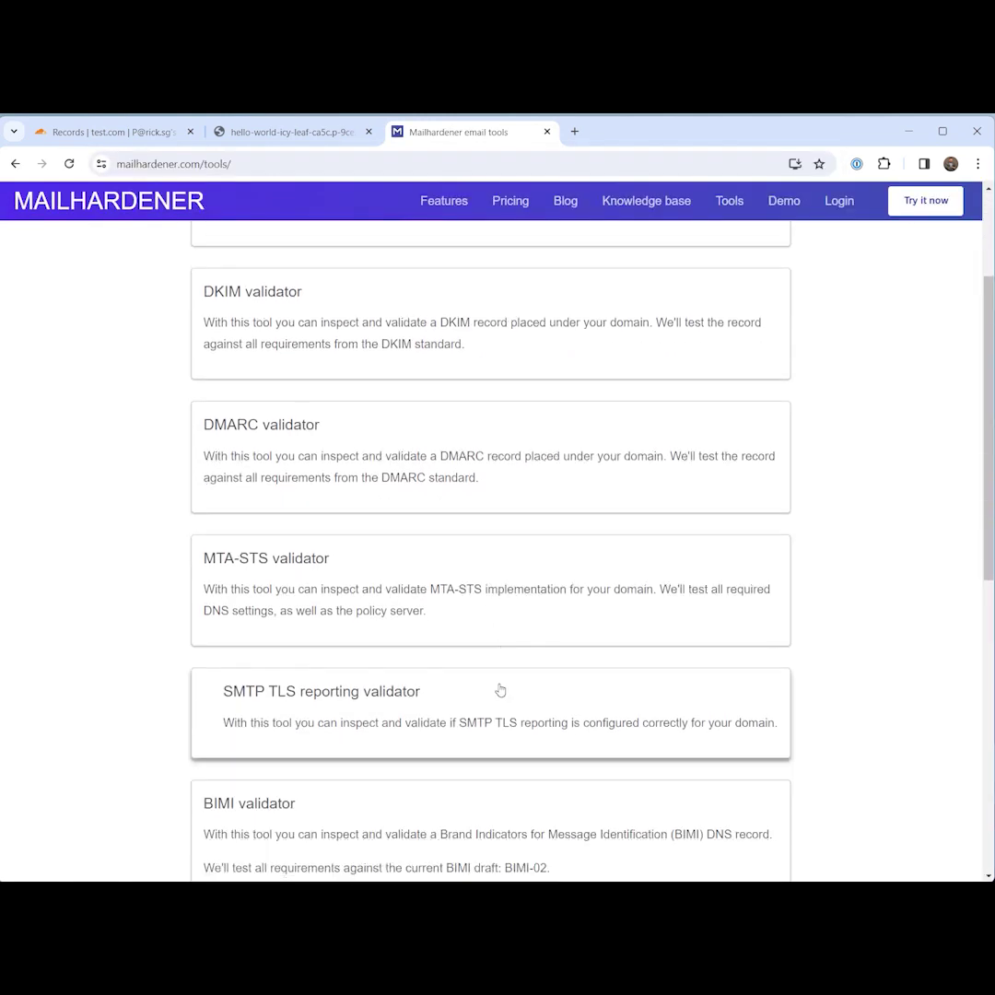
click(382, 491)
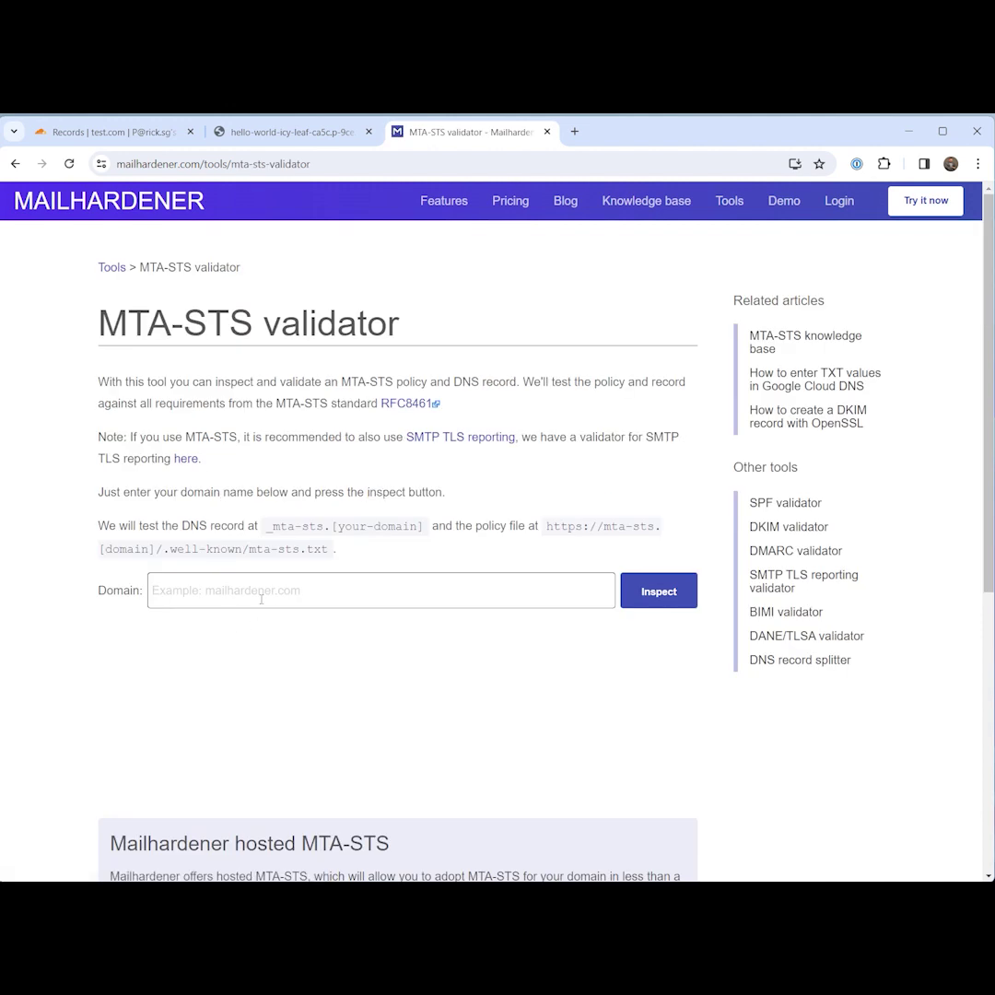
Validate test.com, which reports an unsupported-property error.
text(ters)
text(.)
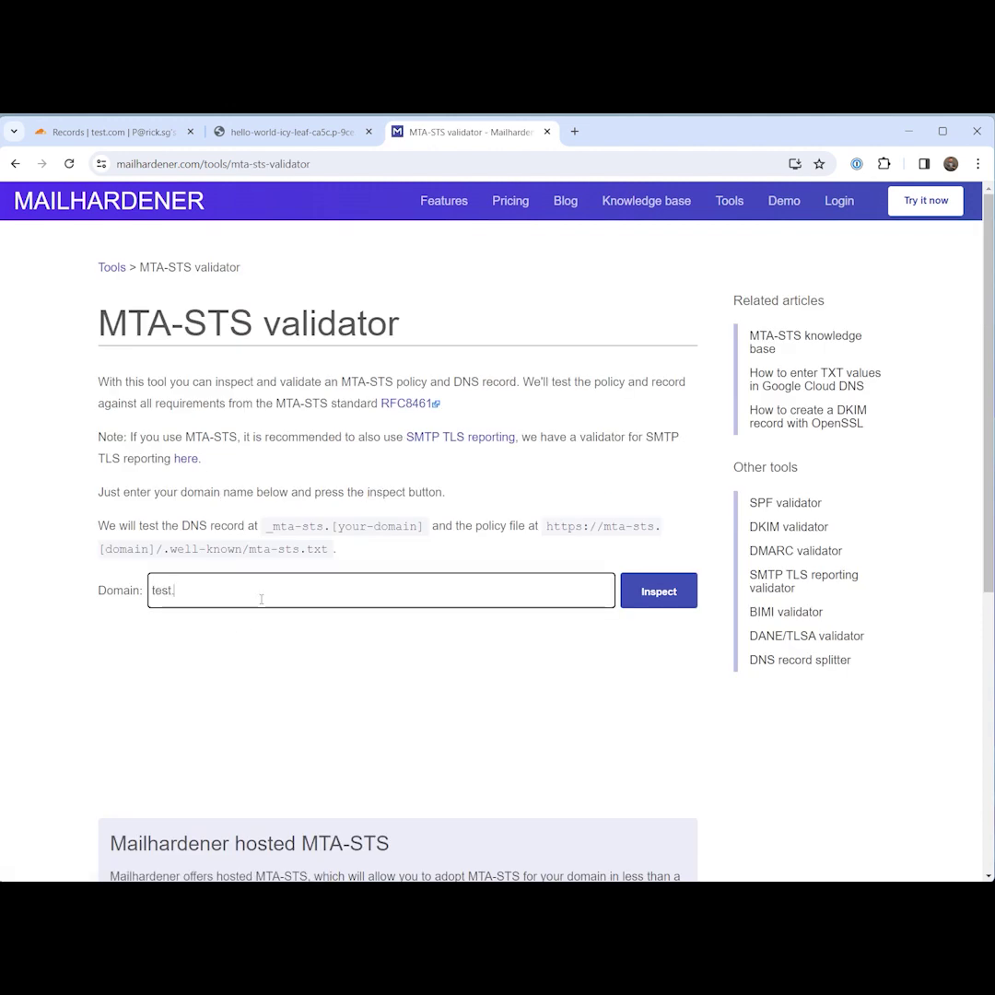
text(com)
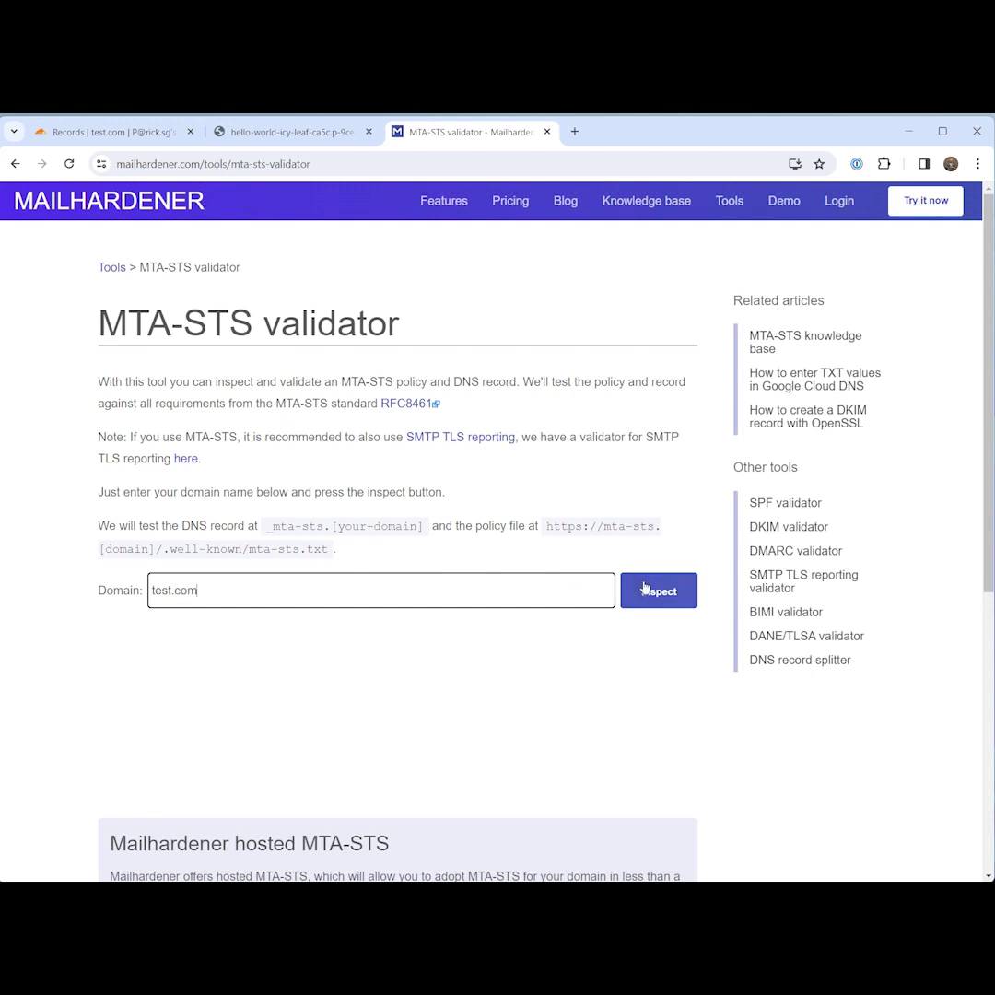
key(Return)
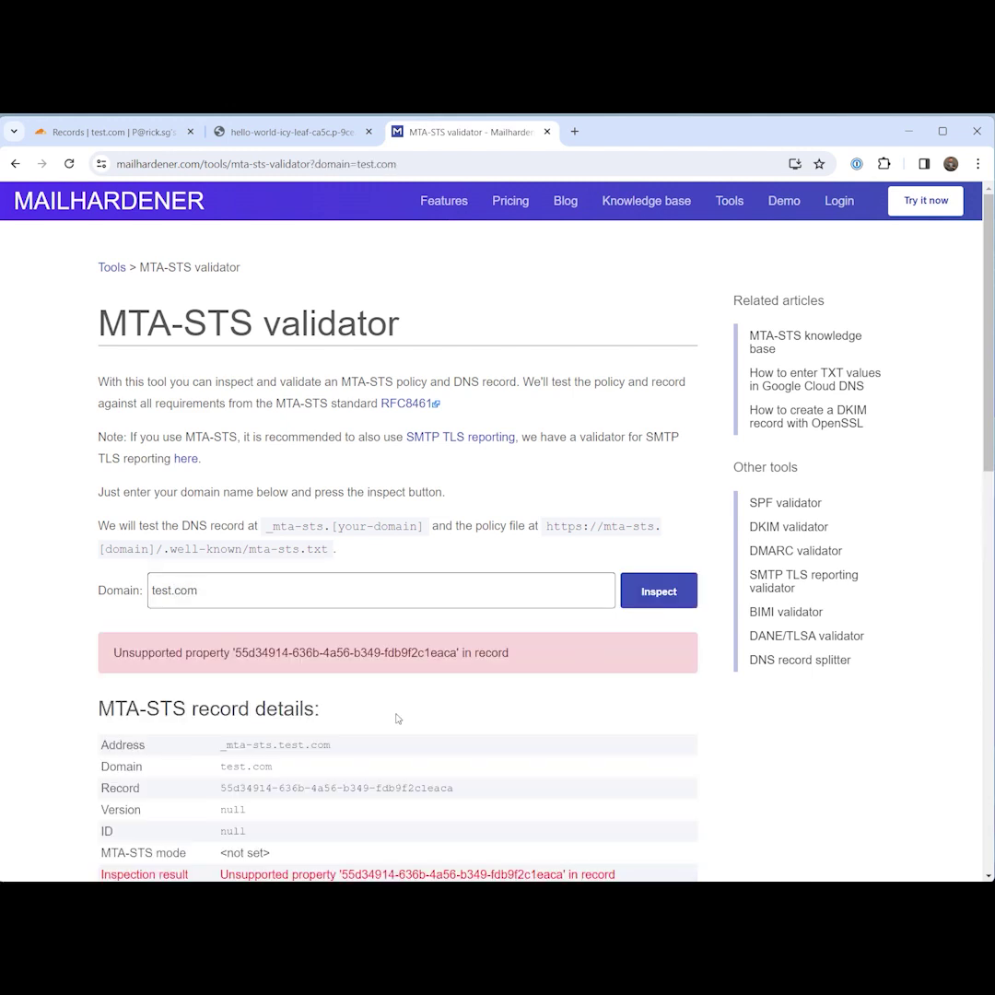
scroll(395, 714, down, 3)
Replace test.com with ppt.sg in the validator's domain field.
click(274, 363)
drag(273, 363, 92, 363)
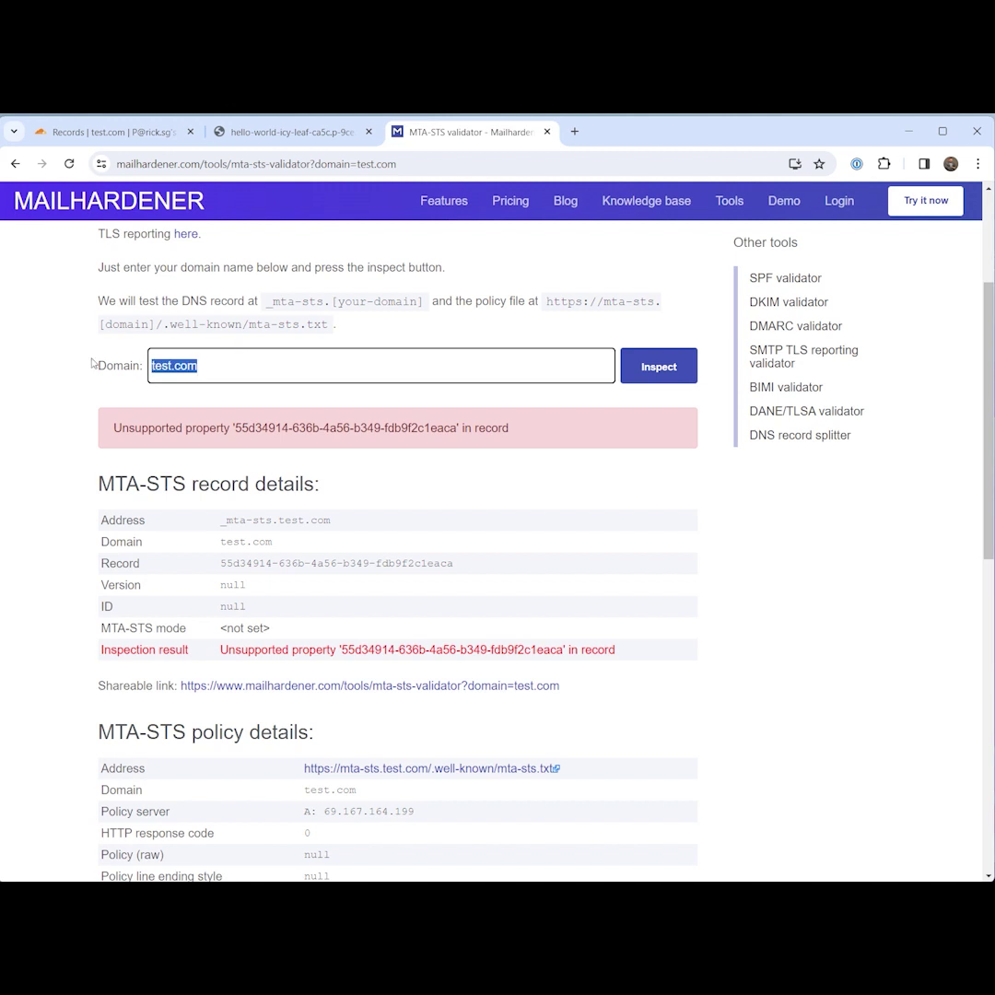
text(ppt.sgf)
key(BackSpace)
Inspect ppt.sg and review its valid MTA-STS record and policy, highlighting the testing mode.
click(671, 367)
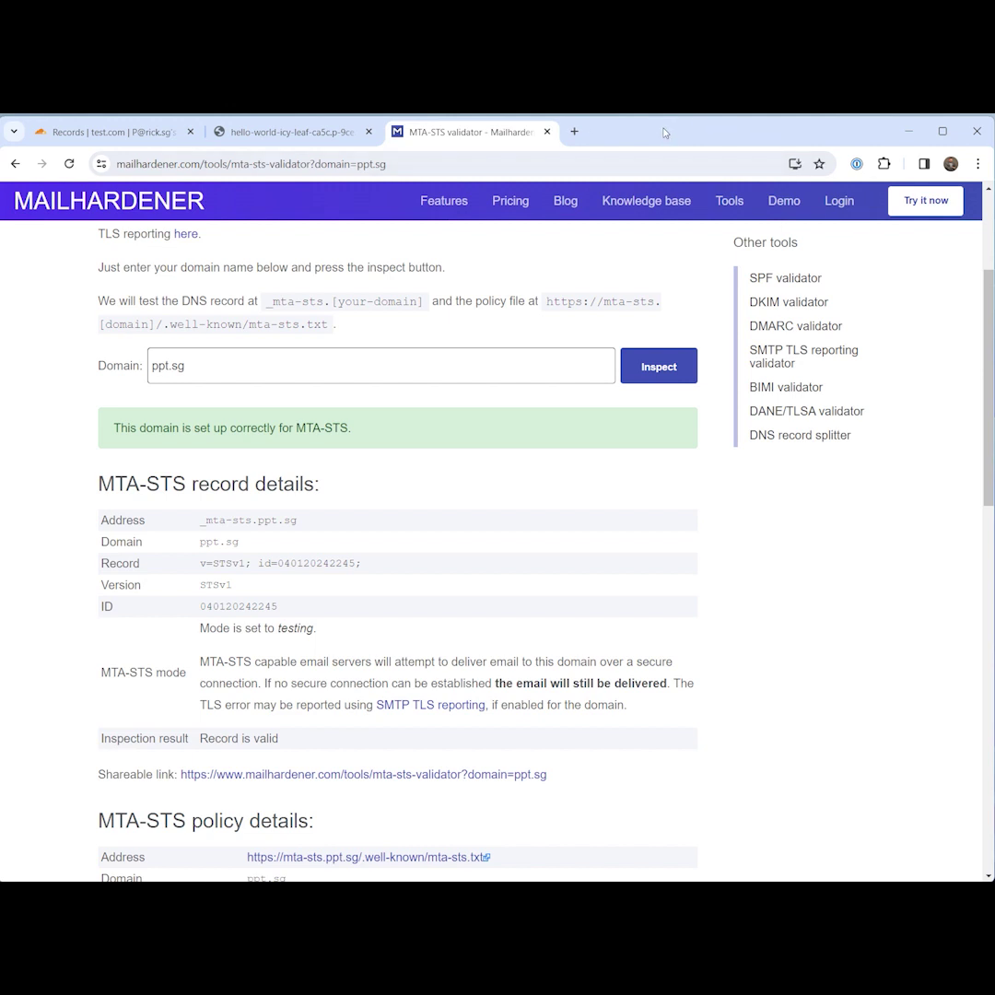
scroll(402, 517, down, 1)
scroll(403, 517, down, 3)
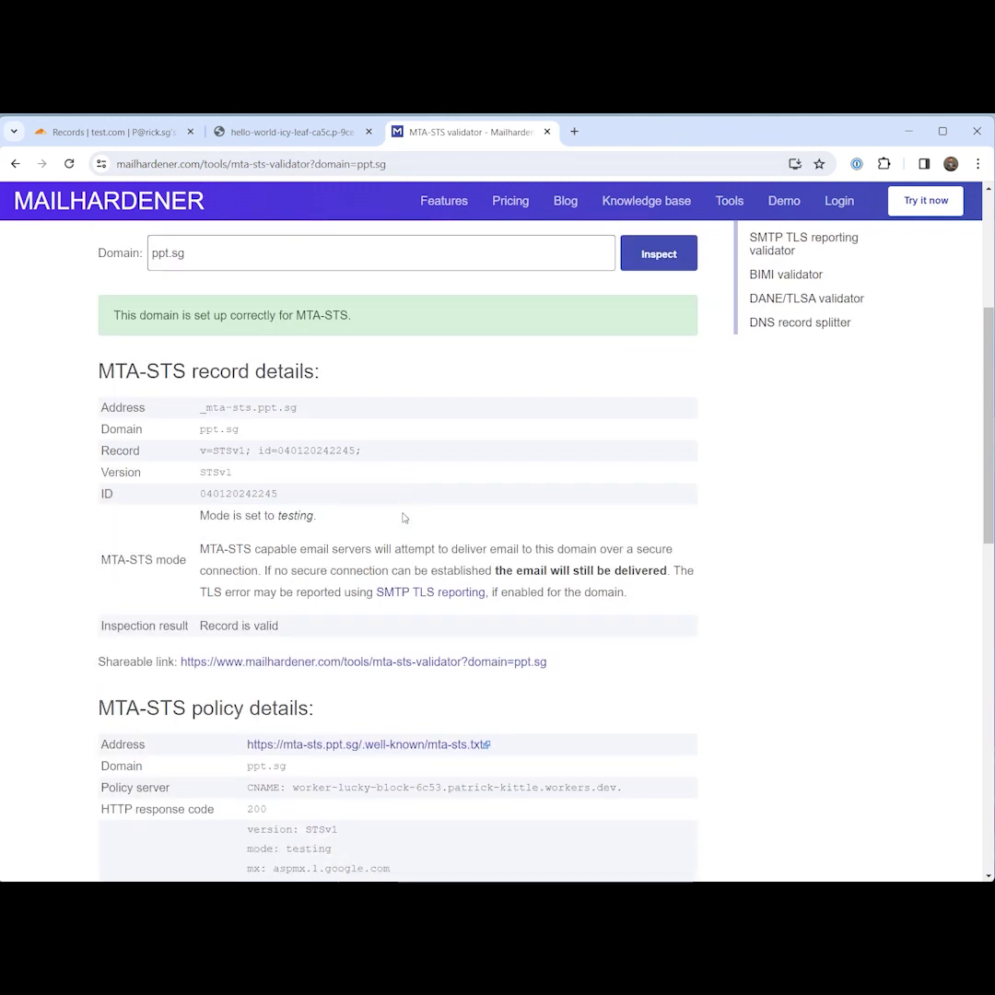
drag(200, 445, 245, 553)
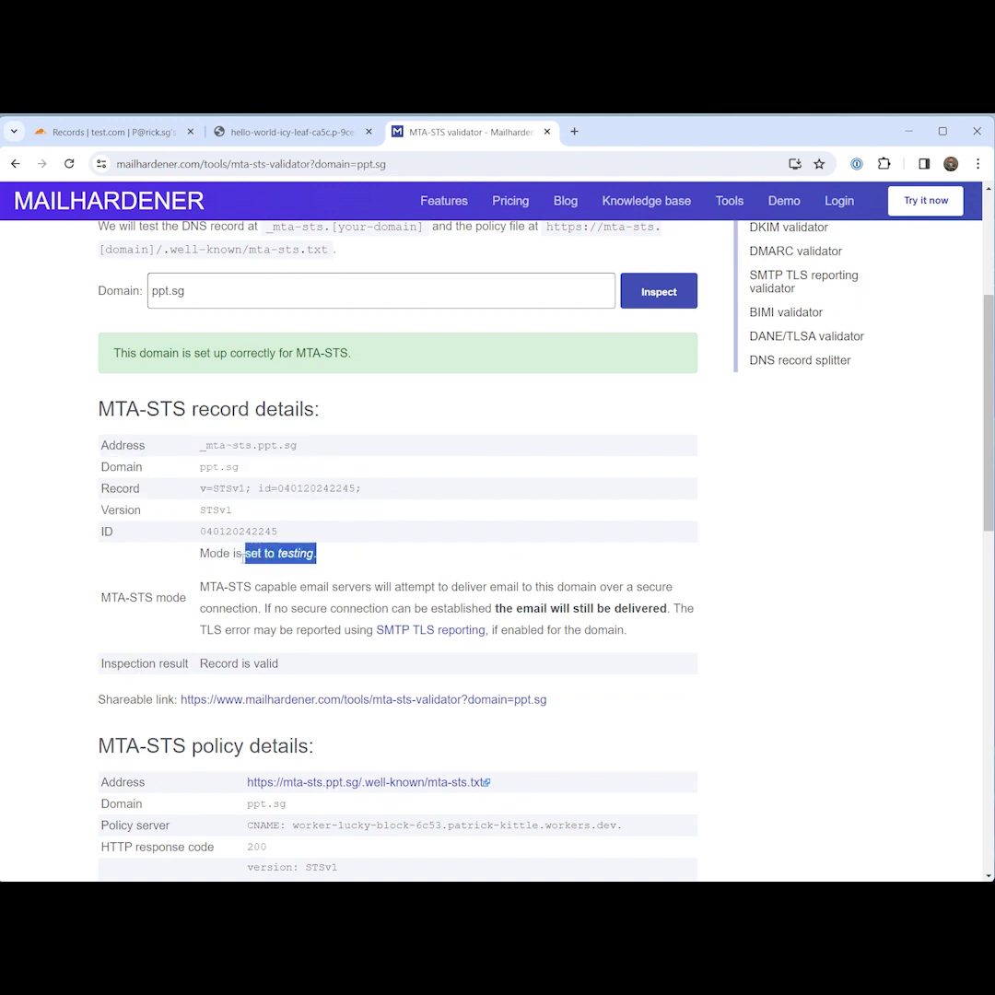
click(368, 556)
scroll(442, 587, down, 1)
scroll(496, 584, down, 6)
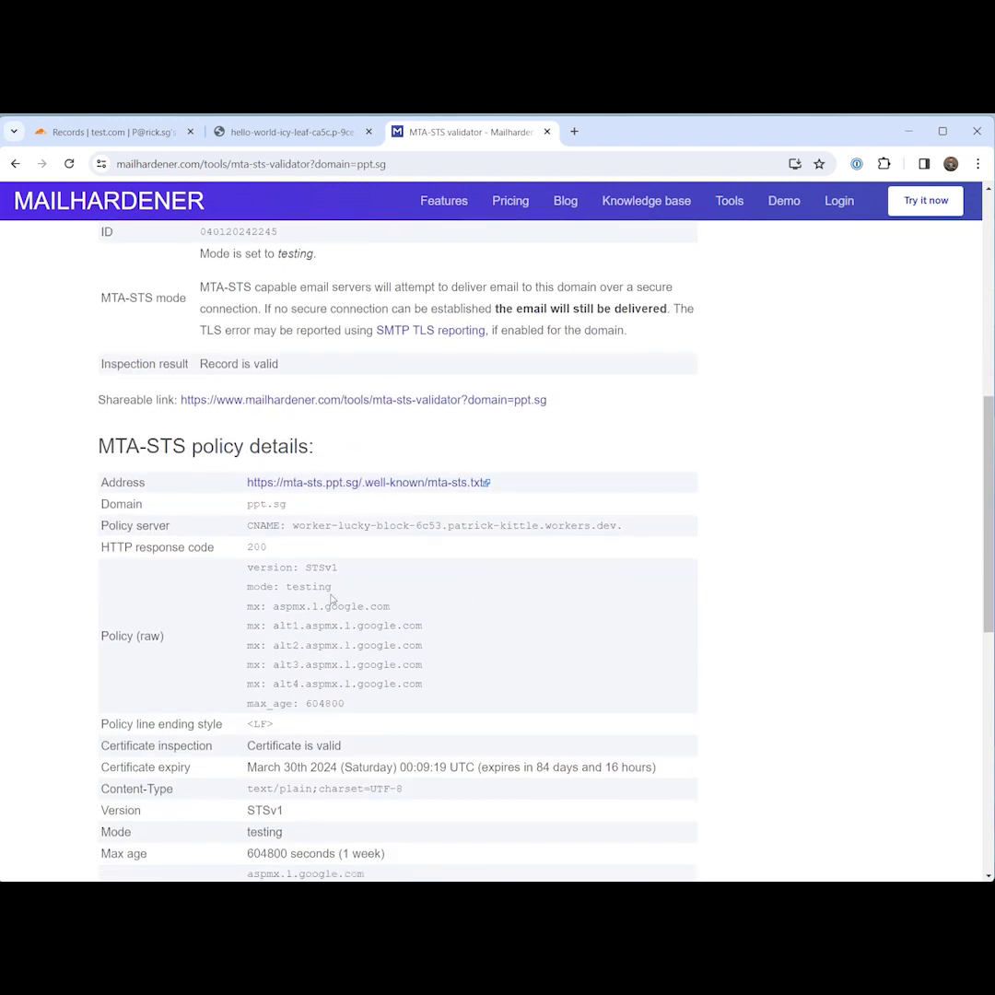
scroll(530, 705, down, 3)
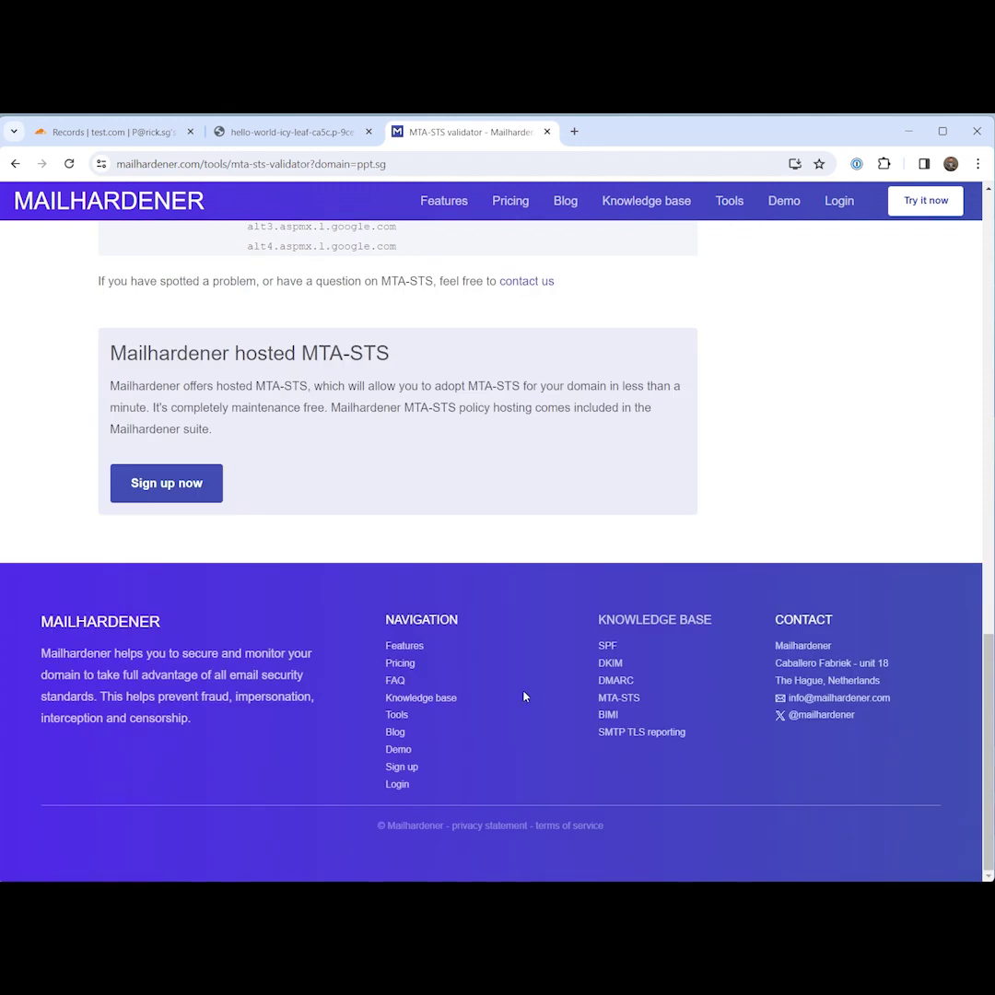
scroll(523, 696, up, 15)
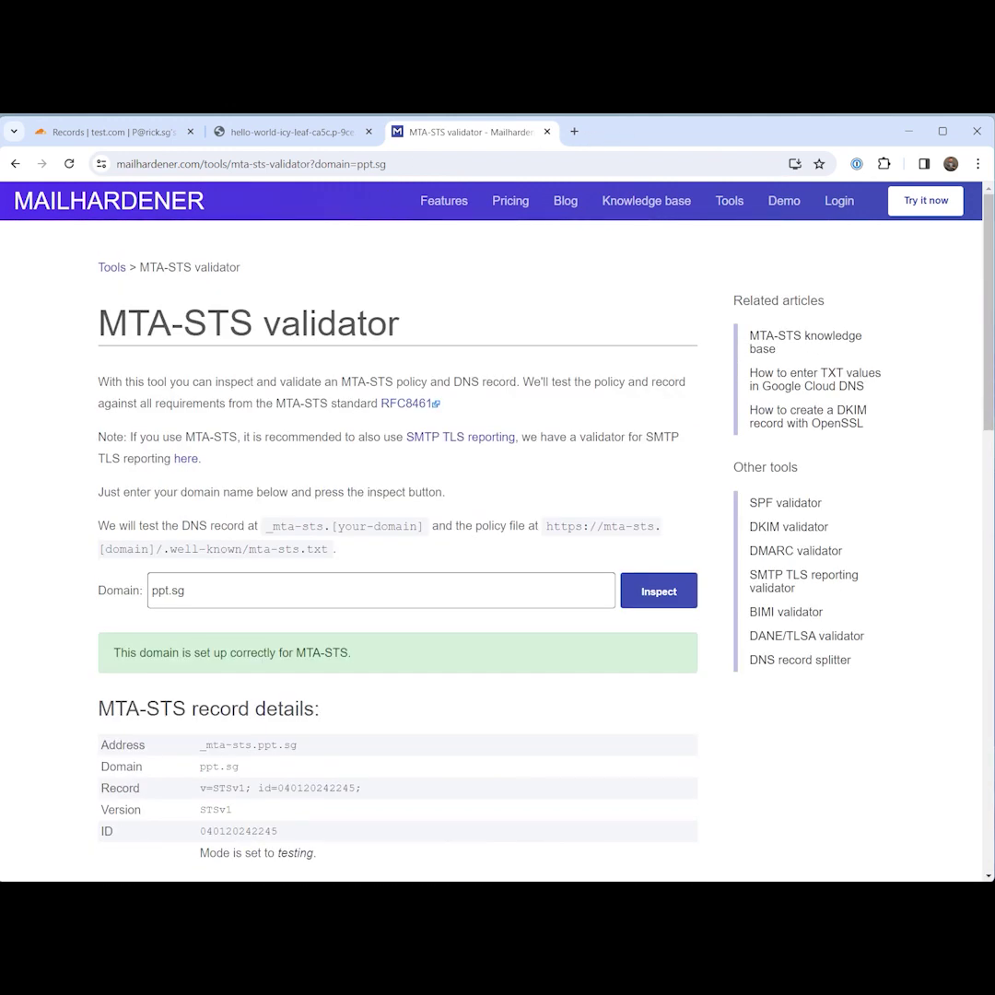